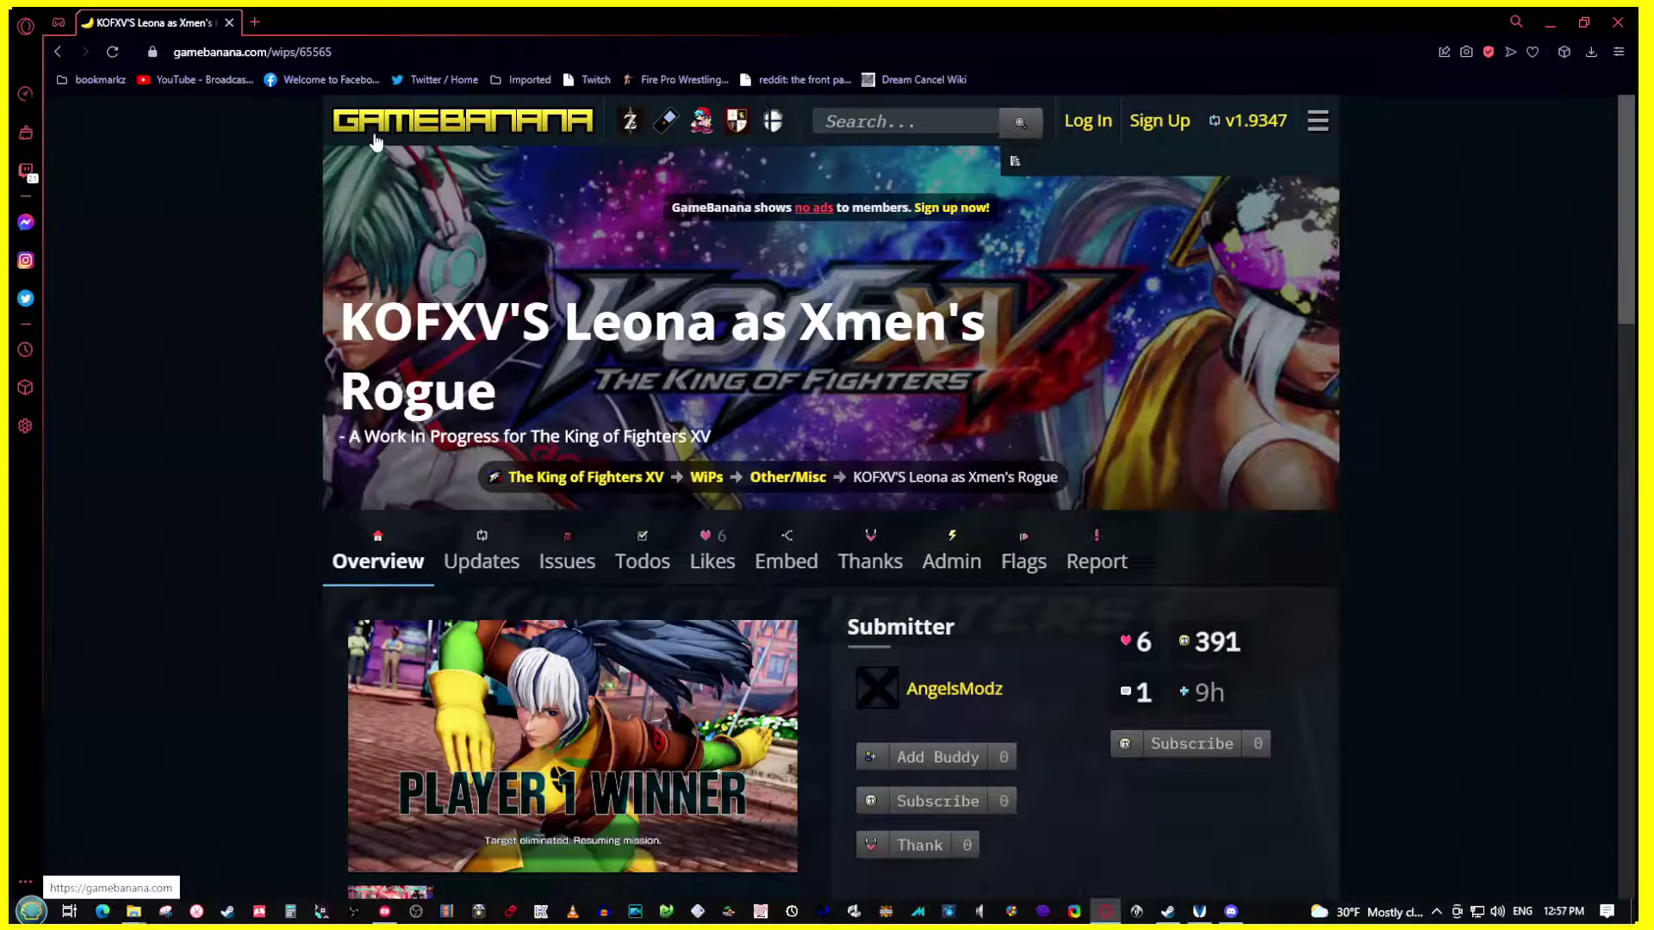
- Scroll through the Leona-as-Rogue WiP page and reload it to show 7 likes and 395 views
{"action": "scroll", "coordinate": [939, 831], "scroll_direction": "down", "scroll_amount": 3}
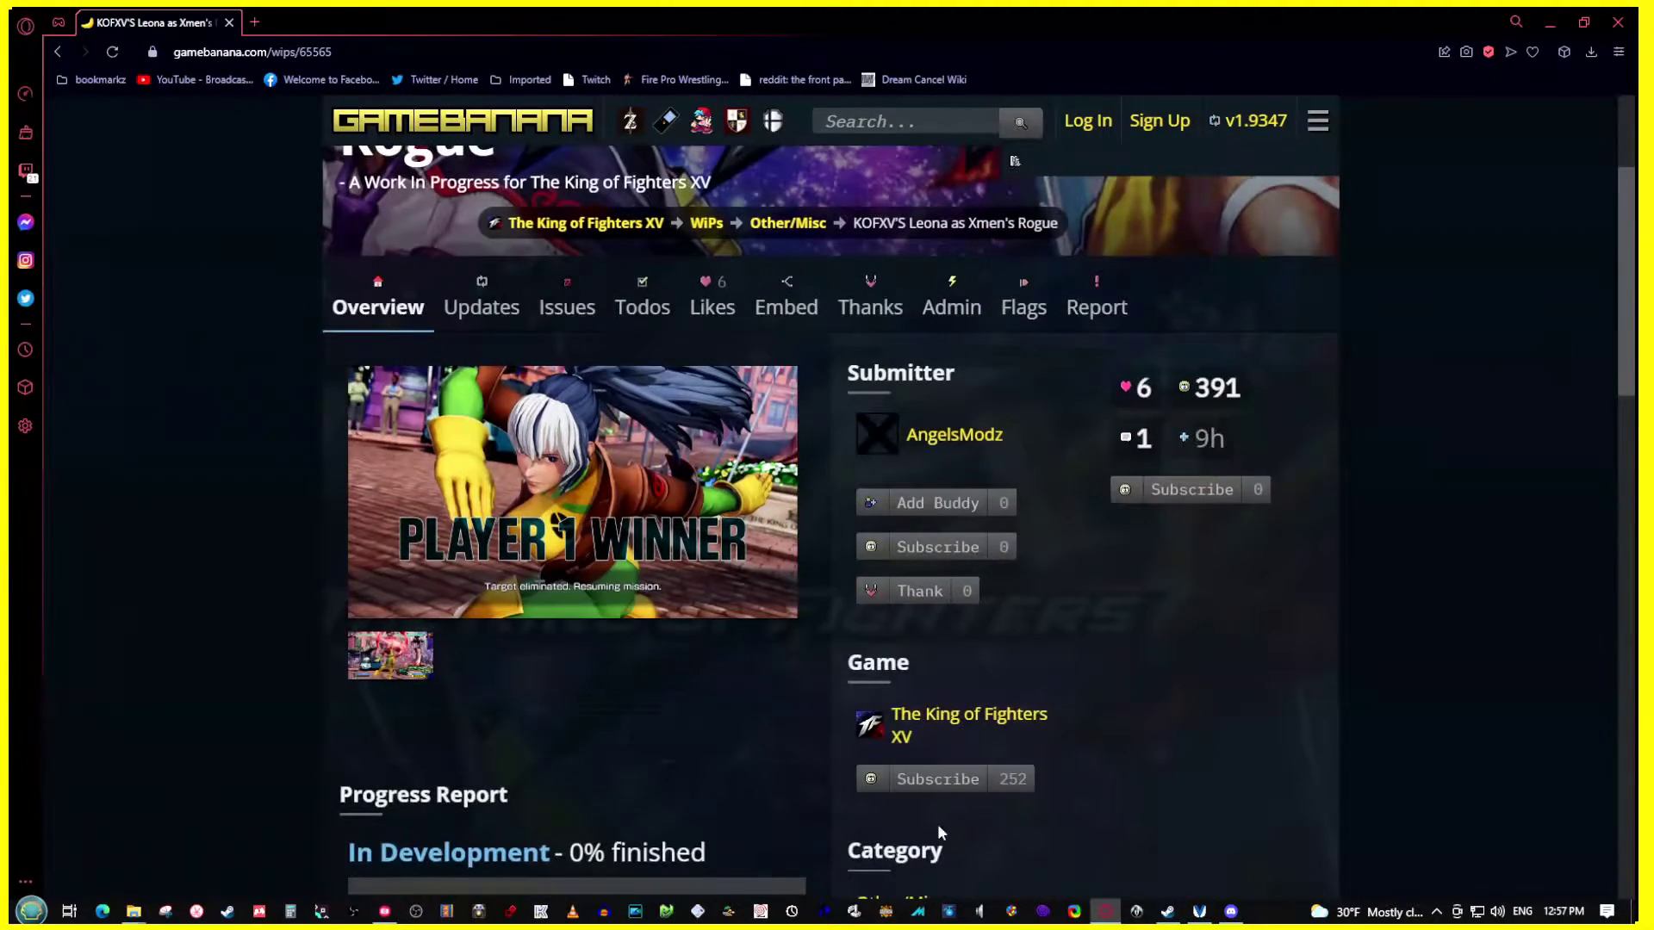
{"action": "scroll", "coordinate": [934, 825], "scroll_direction": "down", "scroll_amount": 3}
{"action": "scroll", "coordinate": [555, 588], "scroll_direction": "up", "scroll_amount": 5}
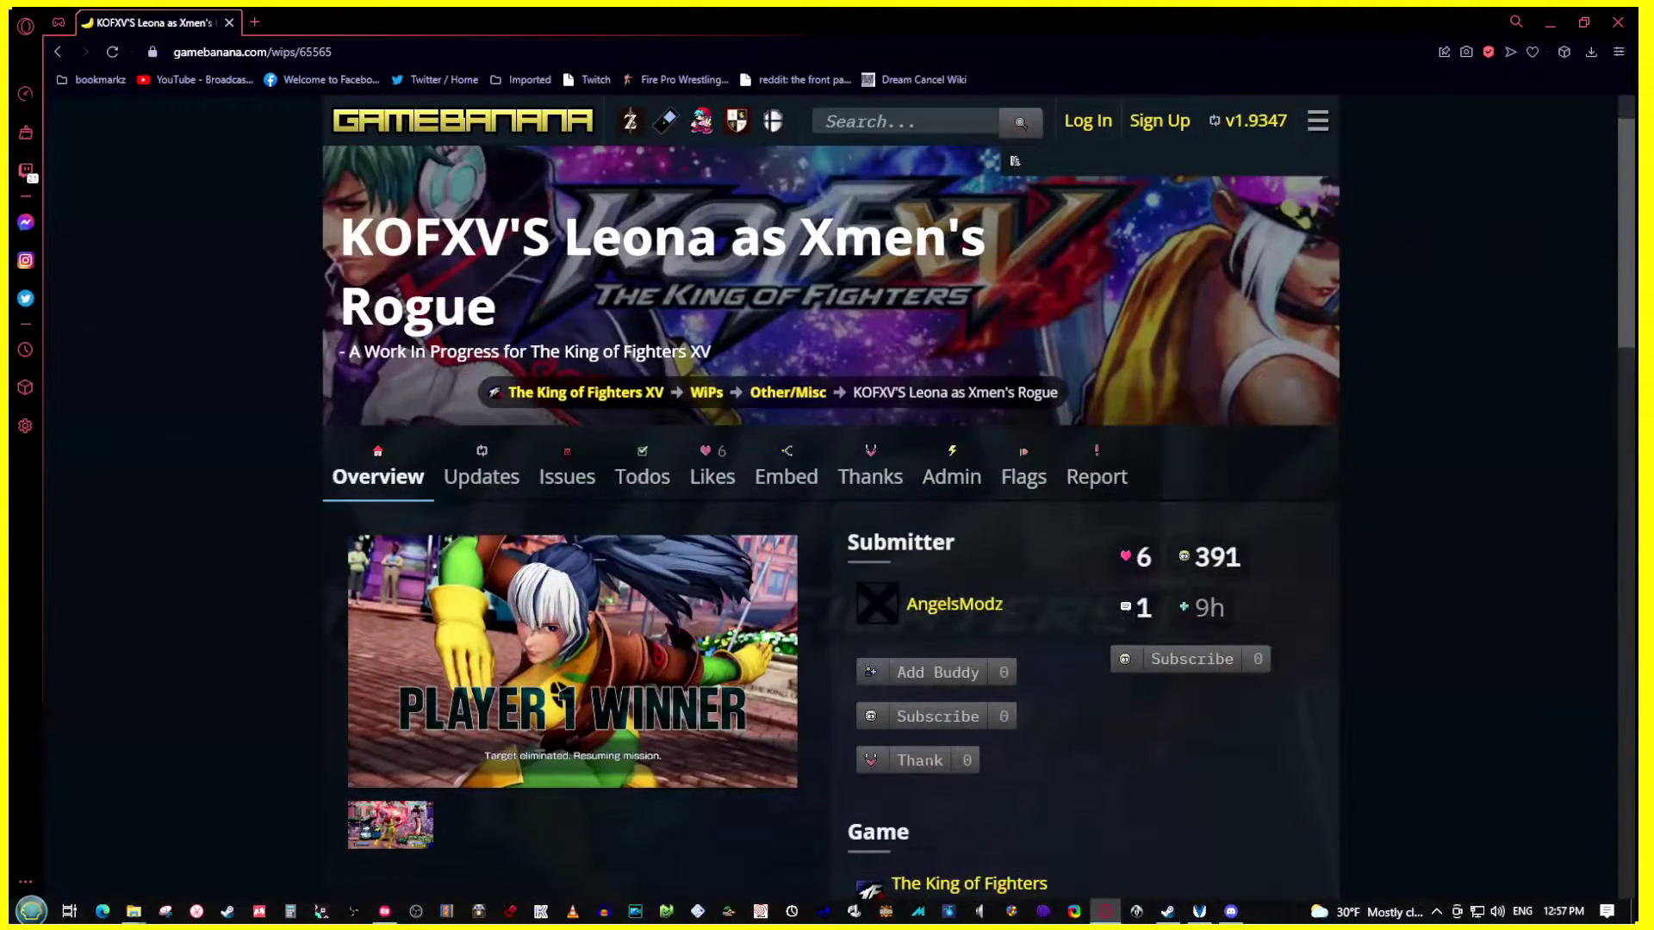
{"action": "left_click", "coordinate": [412, 483]}
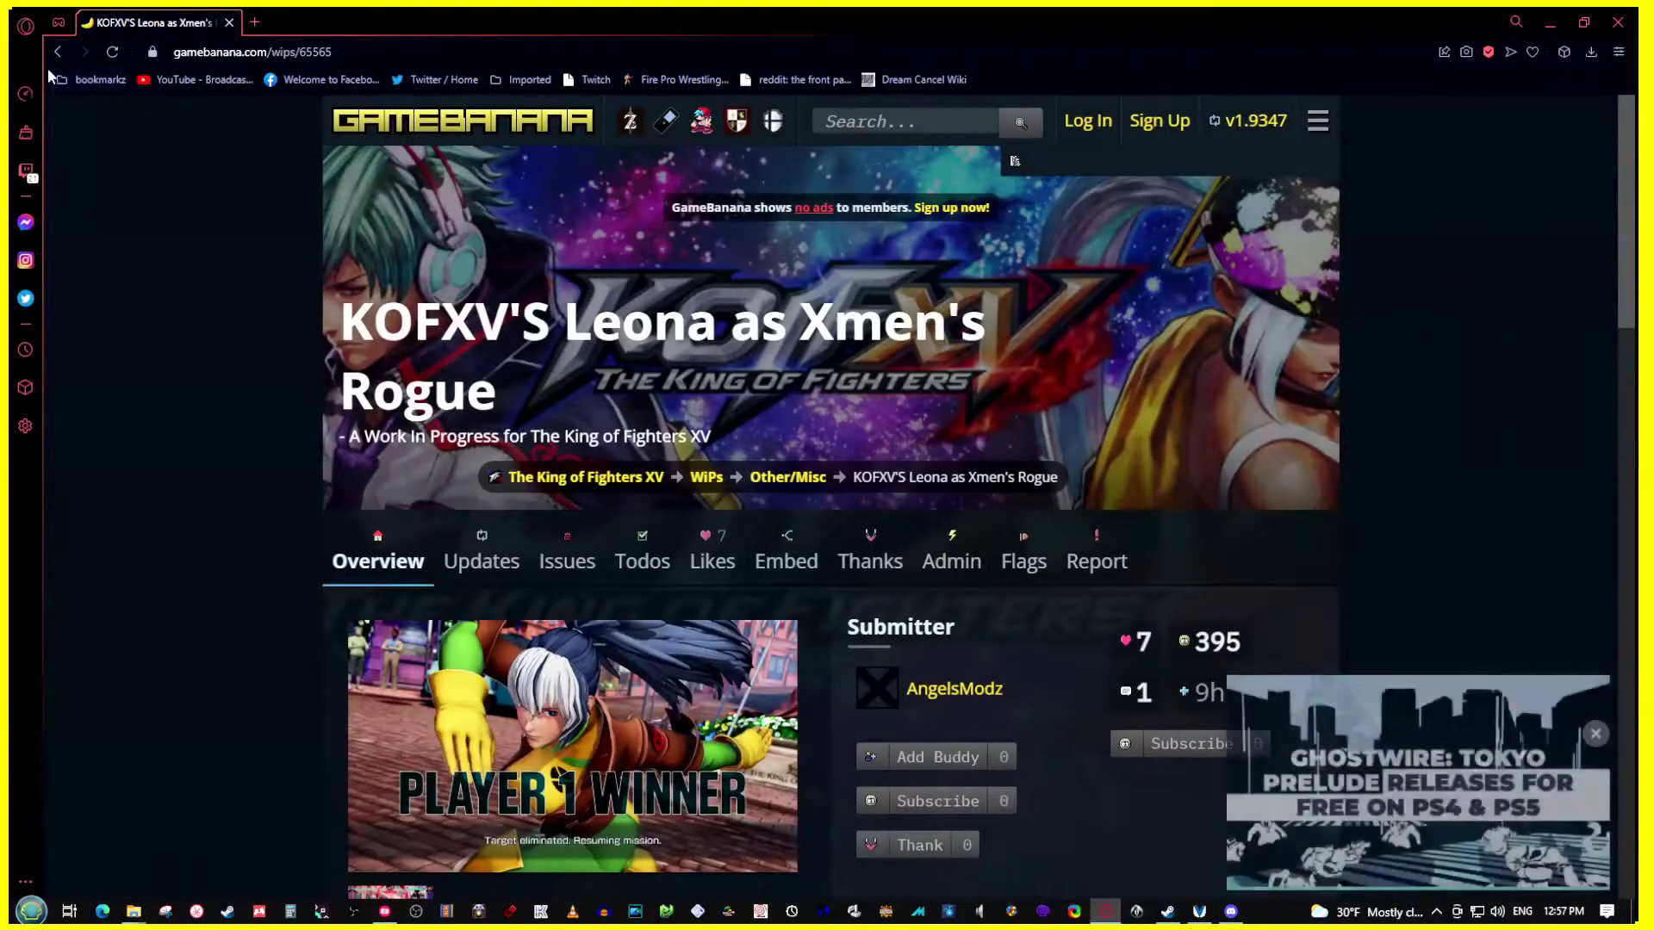
- Return to the King of Fighters XV page, close the video ad and scroll to the install-mods instructions
{"action": "left_click", "coordinate": [57, 50]}
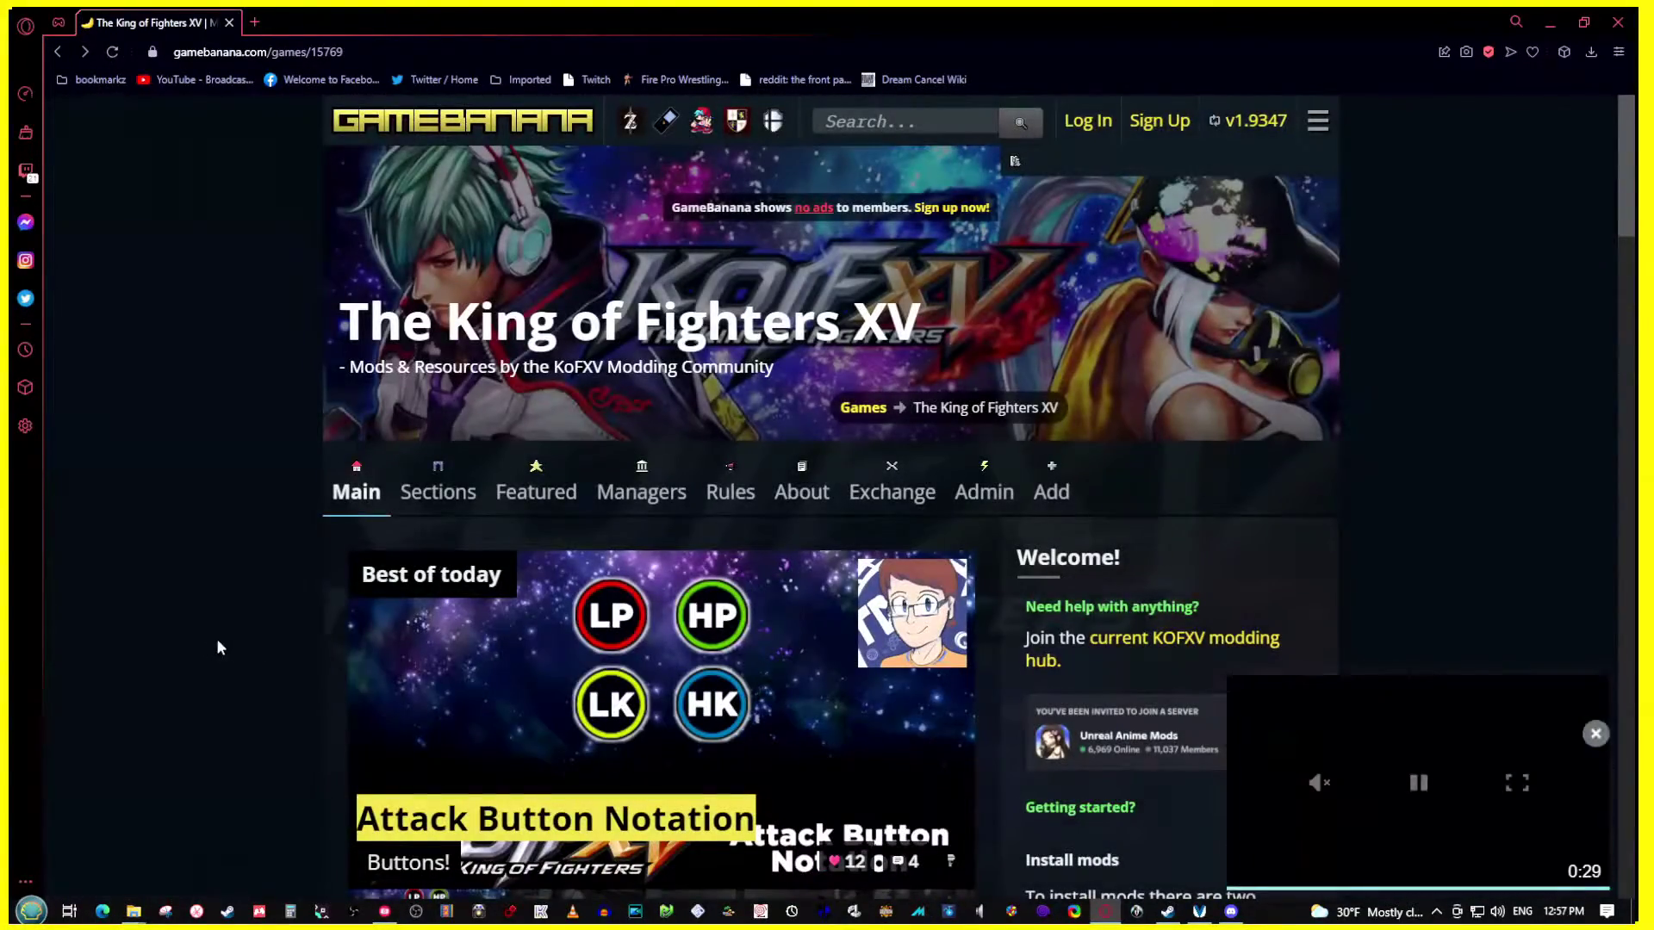
{"action": "scroll", "coordinate": [199, 686], "scroll_direction": "down", "scroll_amount": 4}
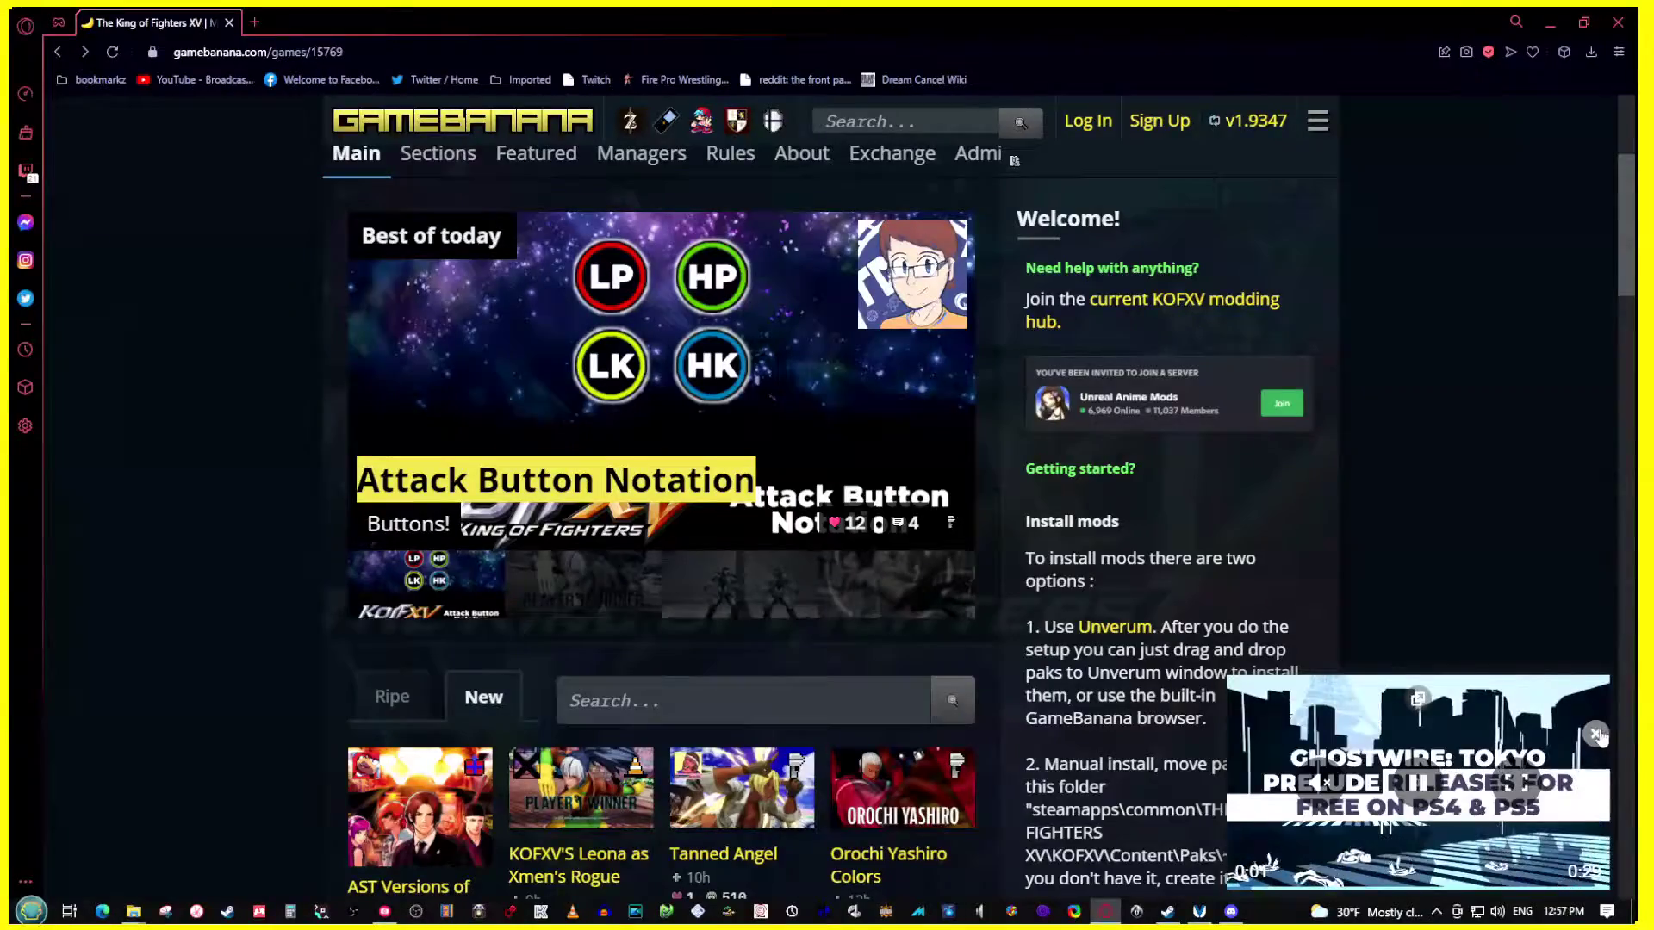
{"action": "left_click", "coordinate": [1597, 734]}
{"action": "scroll", "coordinate": [1271, 721], "scroll_direction": "down", "scroll_amount": 4}
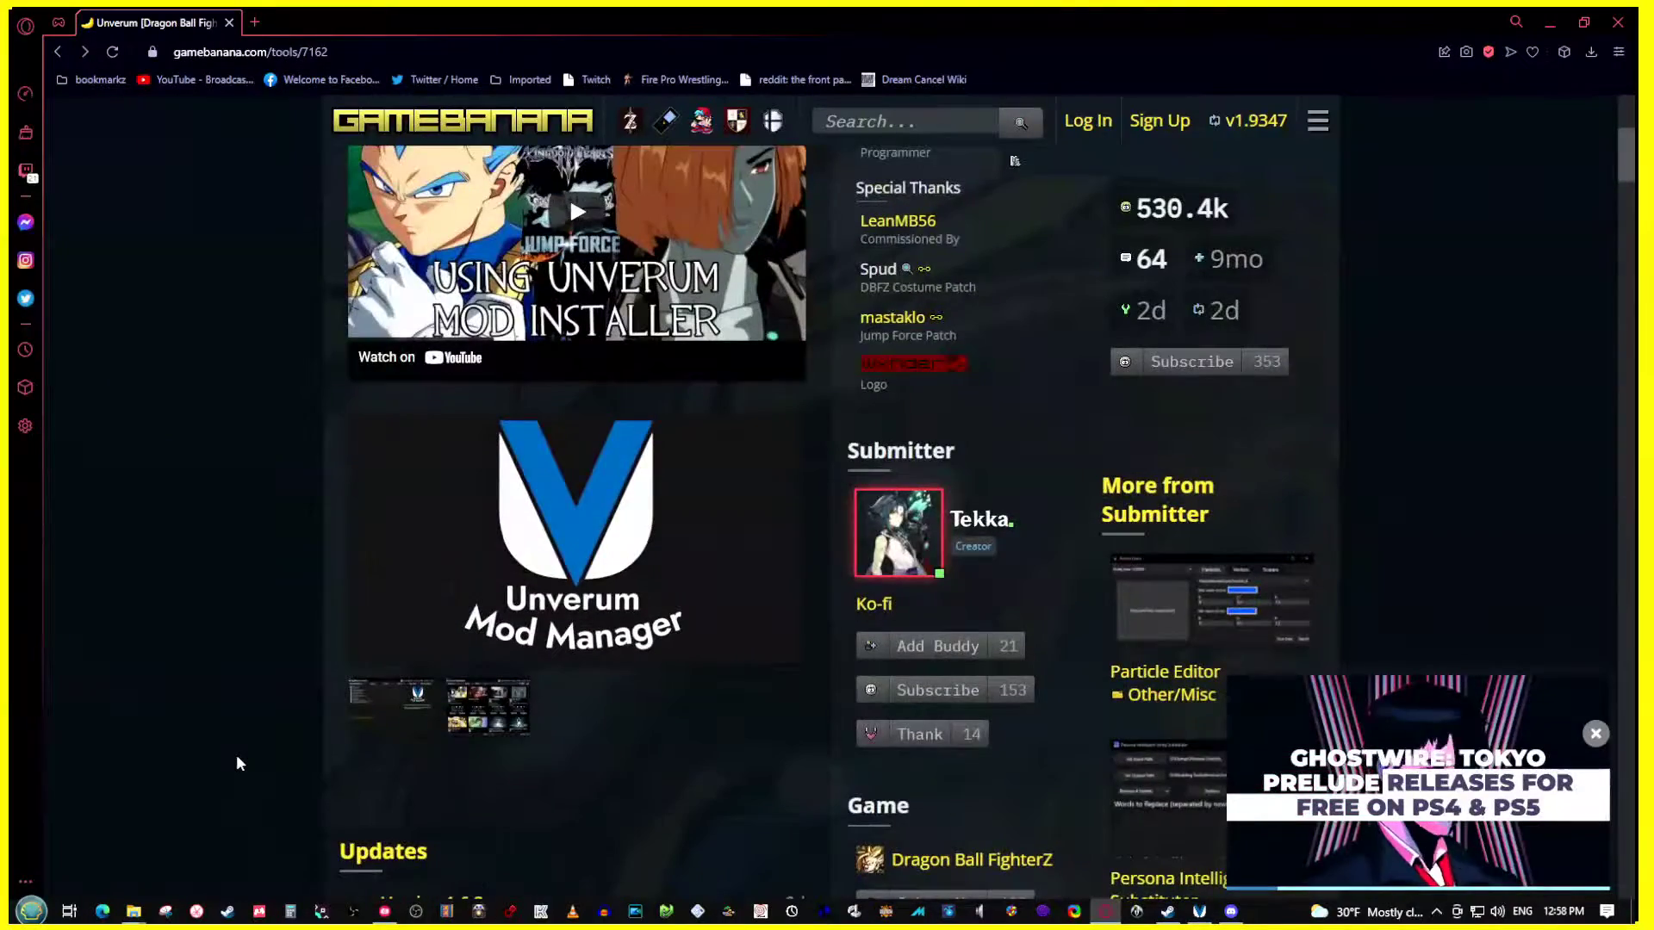
{"action": "scroll", "coordinate": [239, 763], "scroll_direction": "down", "scroll_amount": 10}
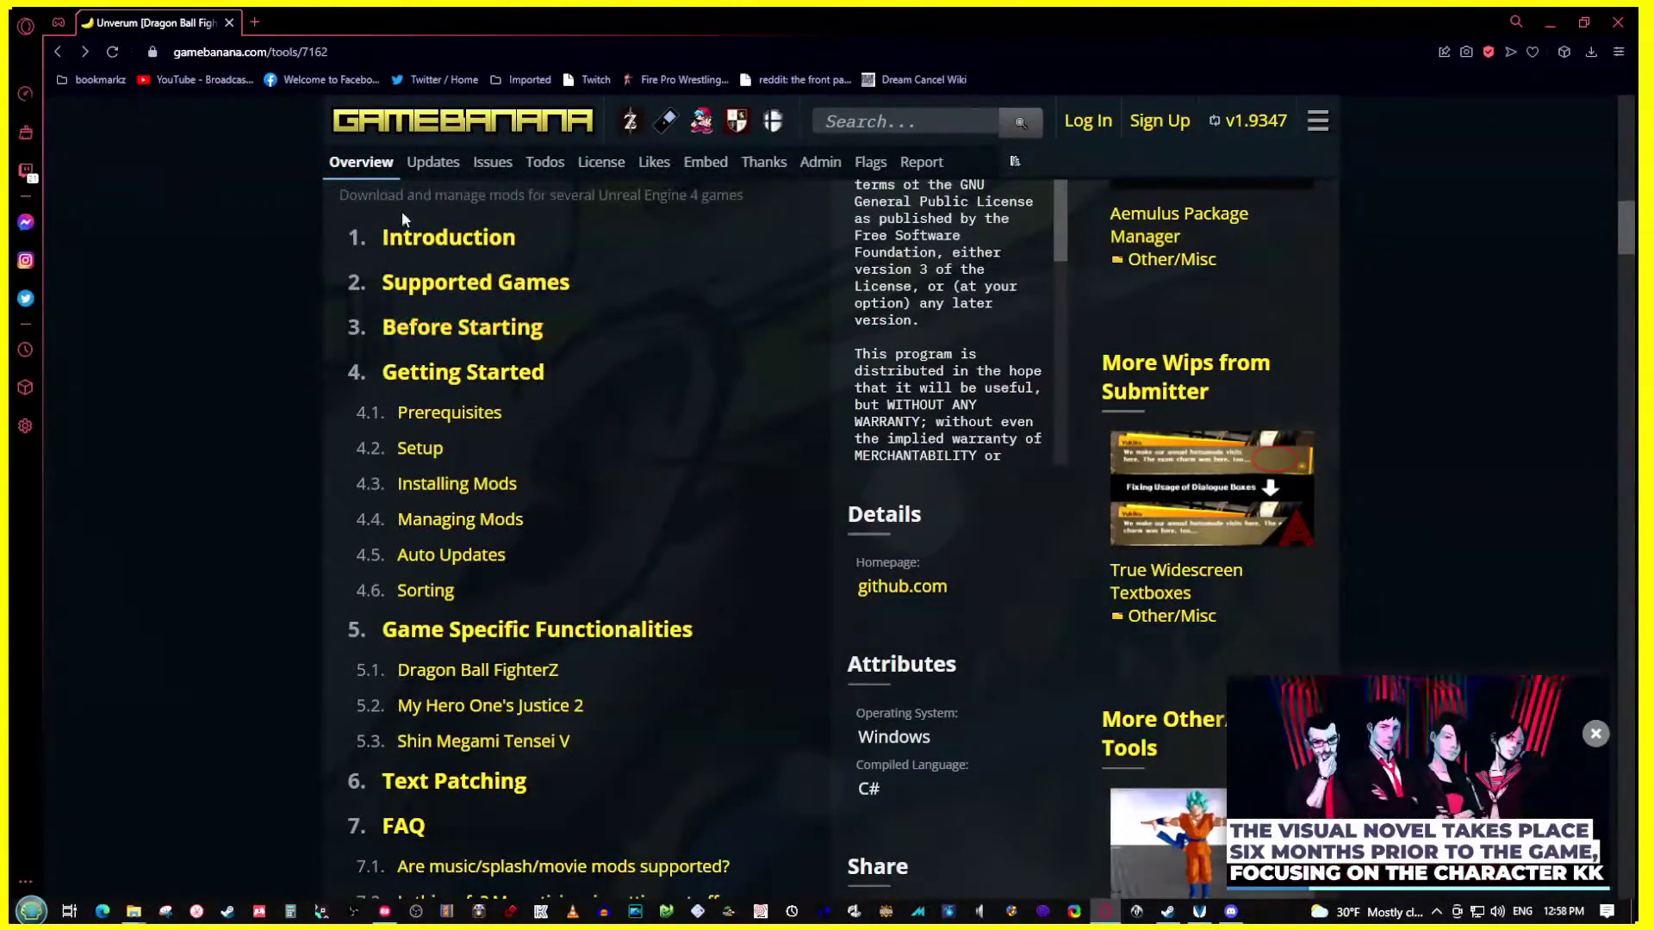
- Scroll past Introduction, Setup and Installing Mods to the Files section offering unverum_77c77.7z
{"action": "scroll", "coordinate": [324, 623], "scroll_direction": "down", "scroll_amount": 1}
{"action": "scroll", "coordinate": [319, 627], "scroll_direction": "down", "scroll_amount": 12}
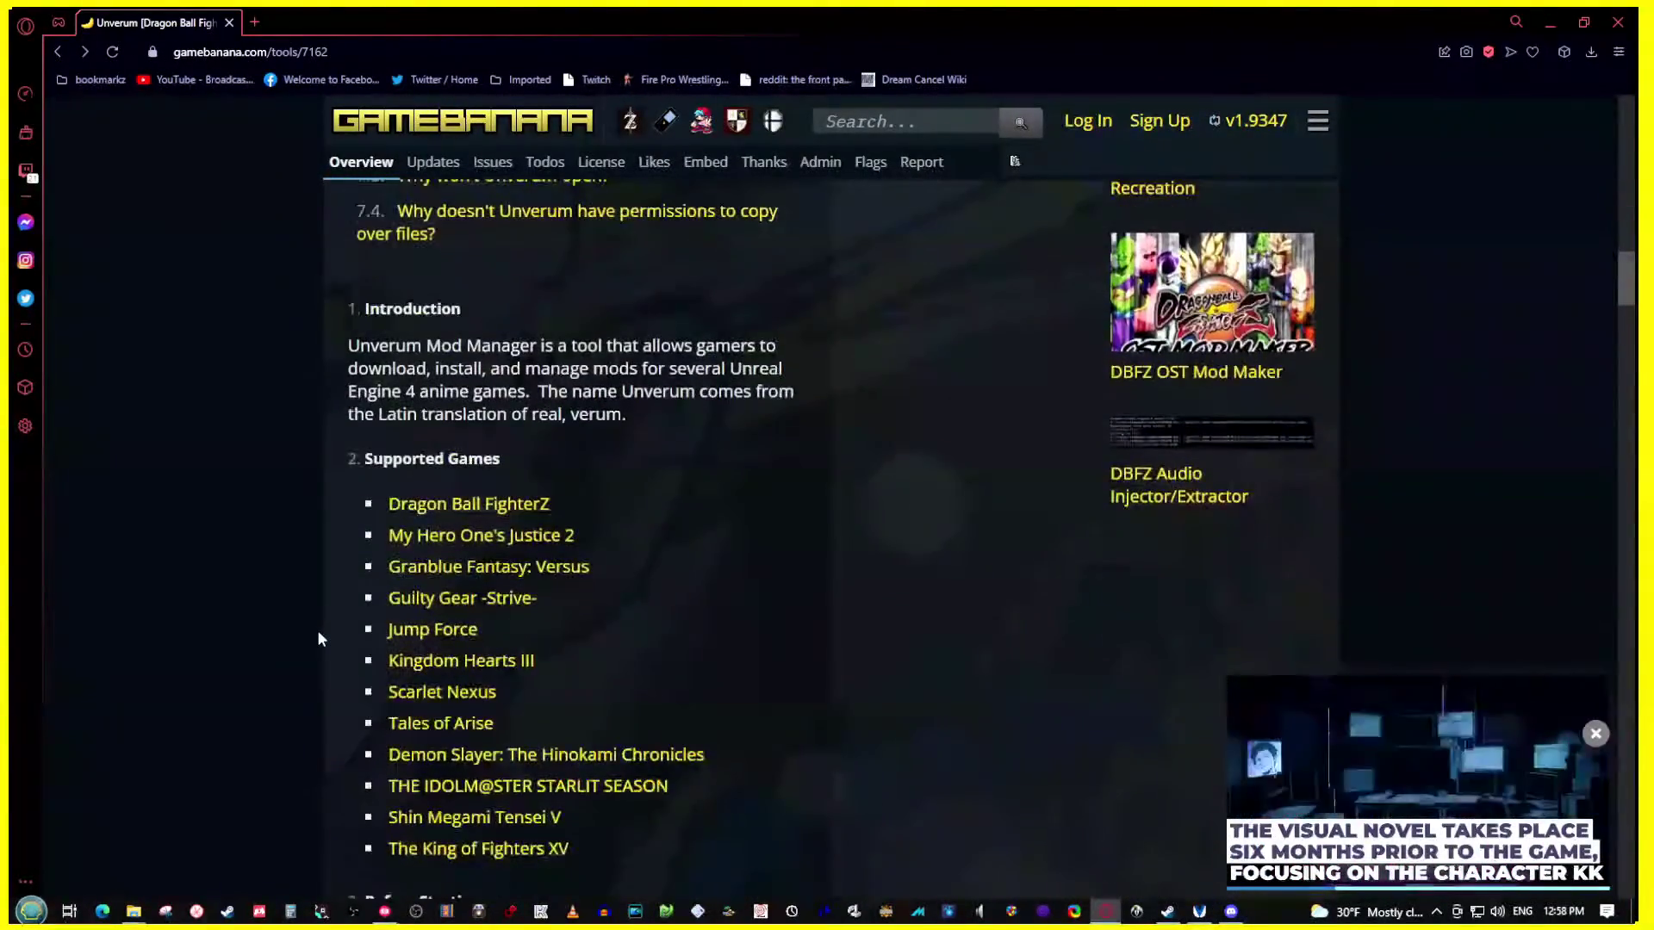
{"action": "scroll", "coordinate": [318, 637], "scroll_direction": "down", "scroll_amount": 10}
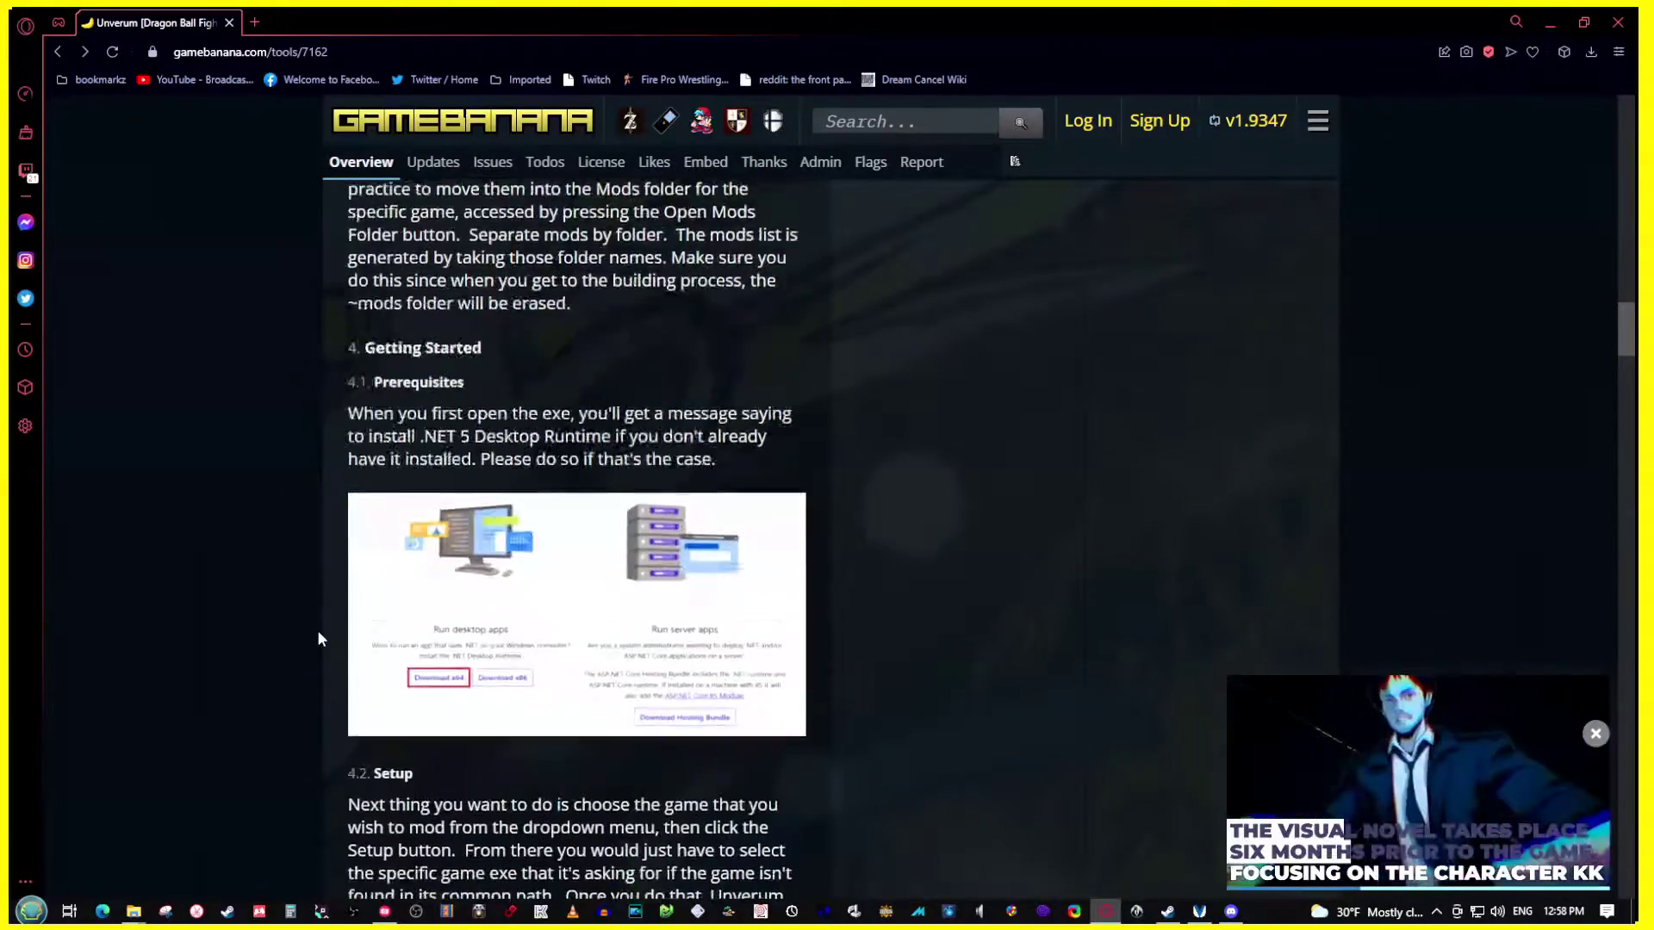
{"action": "scroll", "coordinate": [318, 638], "scroll_direction": "up", "scroll_amount": 7}
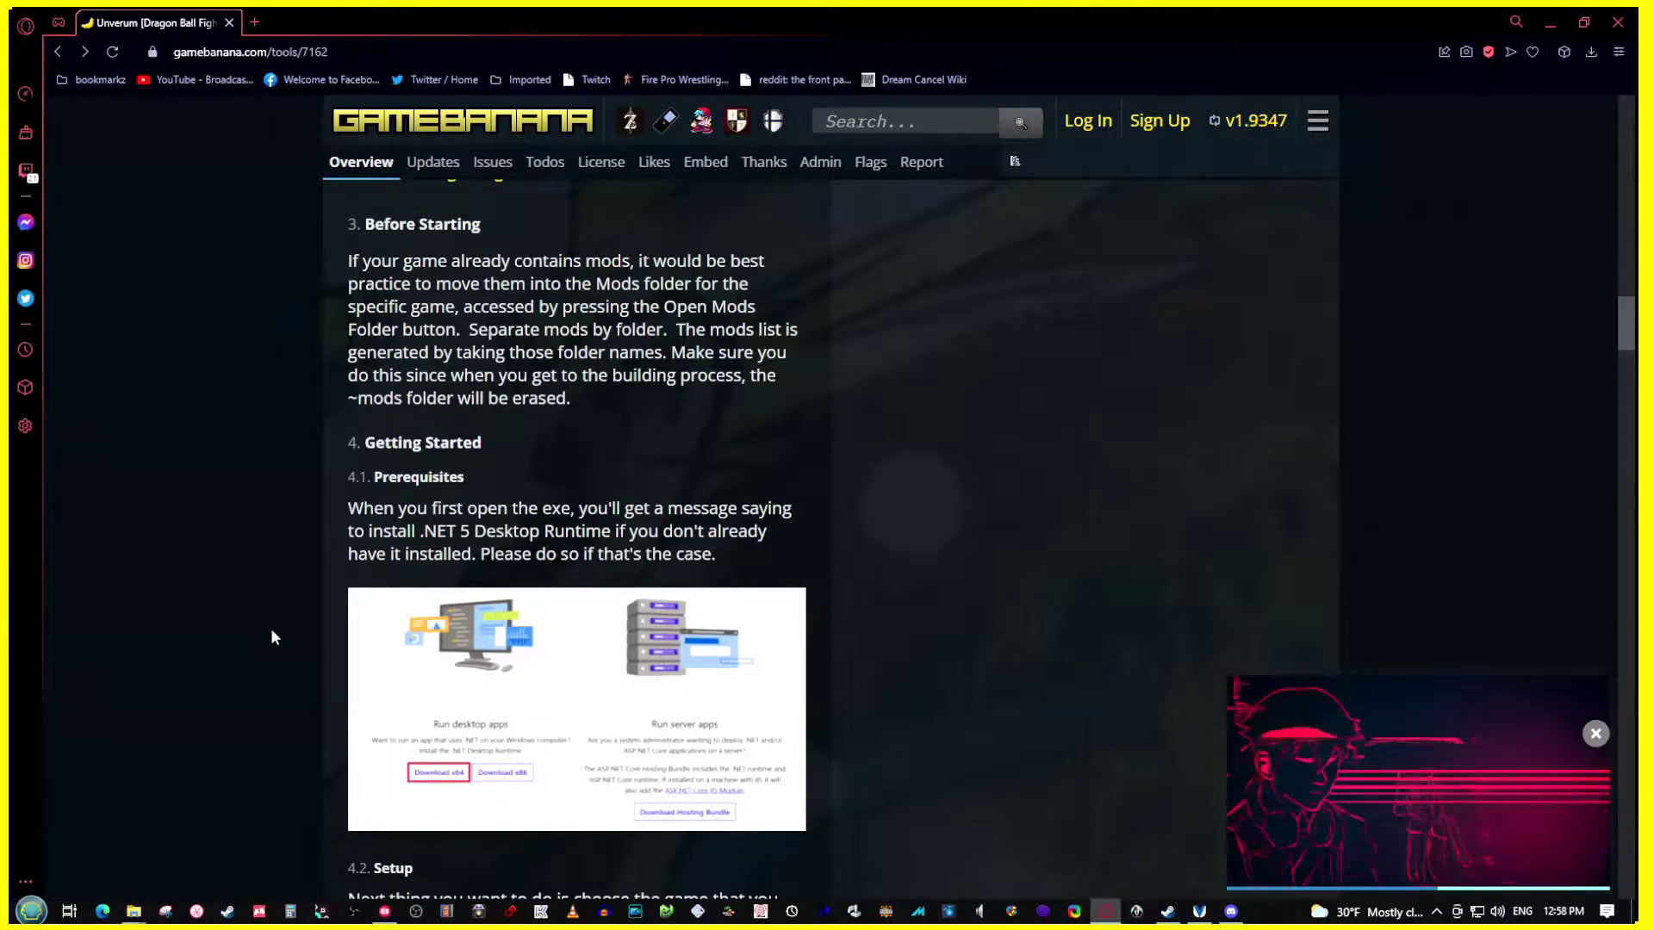
{"action": "scroll", "coordinate": [272, 631], "scroll_direction": "down", "scroll_amount": 4}
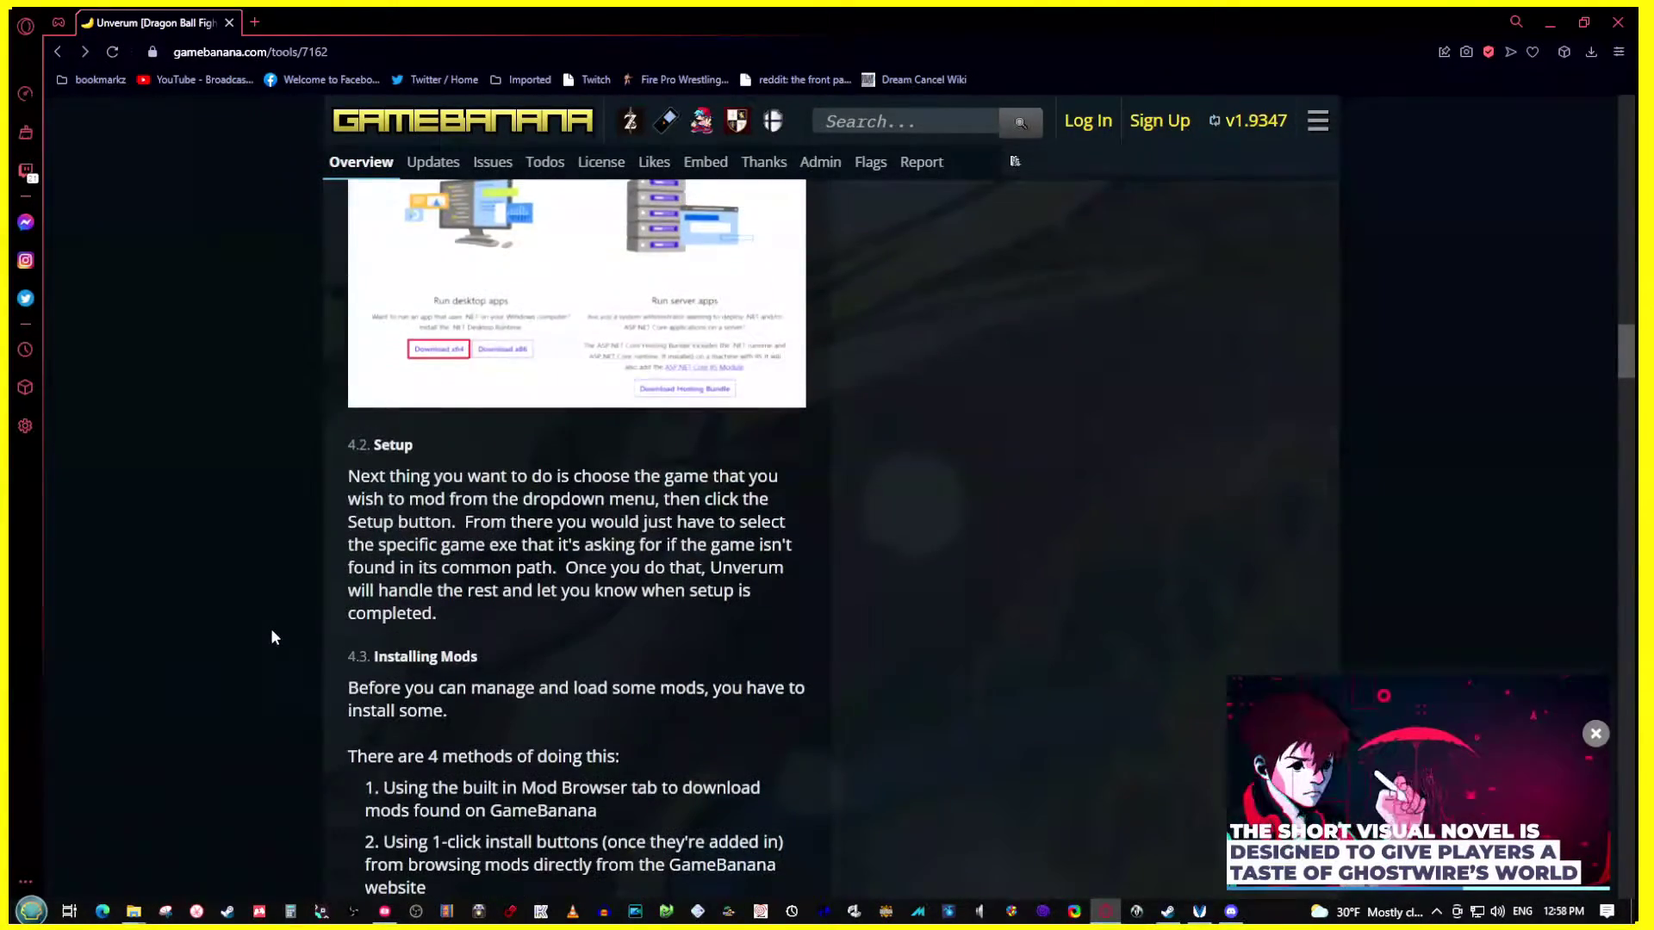
{"action": "scroll", "coordinate": [918, 647], "scroll_direction": "down", "scroll_amount": 5}
{"action": "left_click_drag", "start_coordinate": [1627, 383], "coordinate": [1637, 681]}
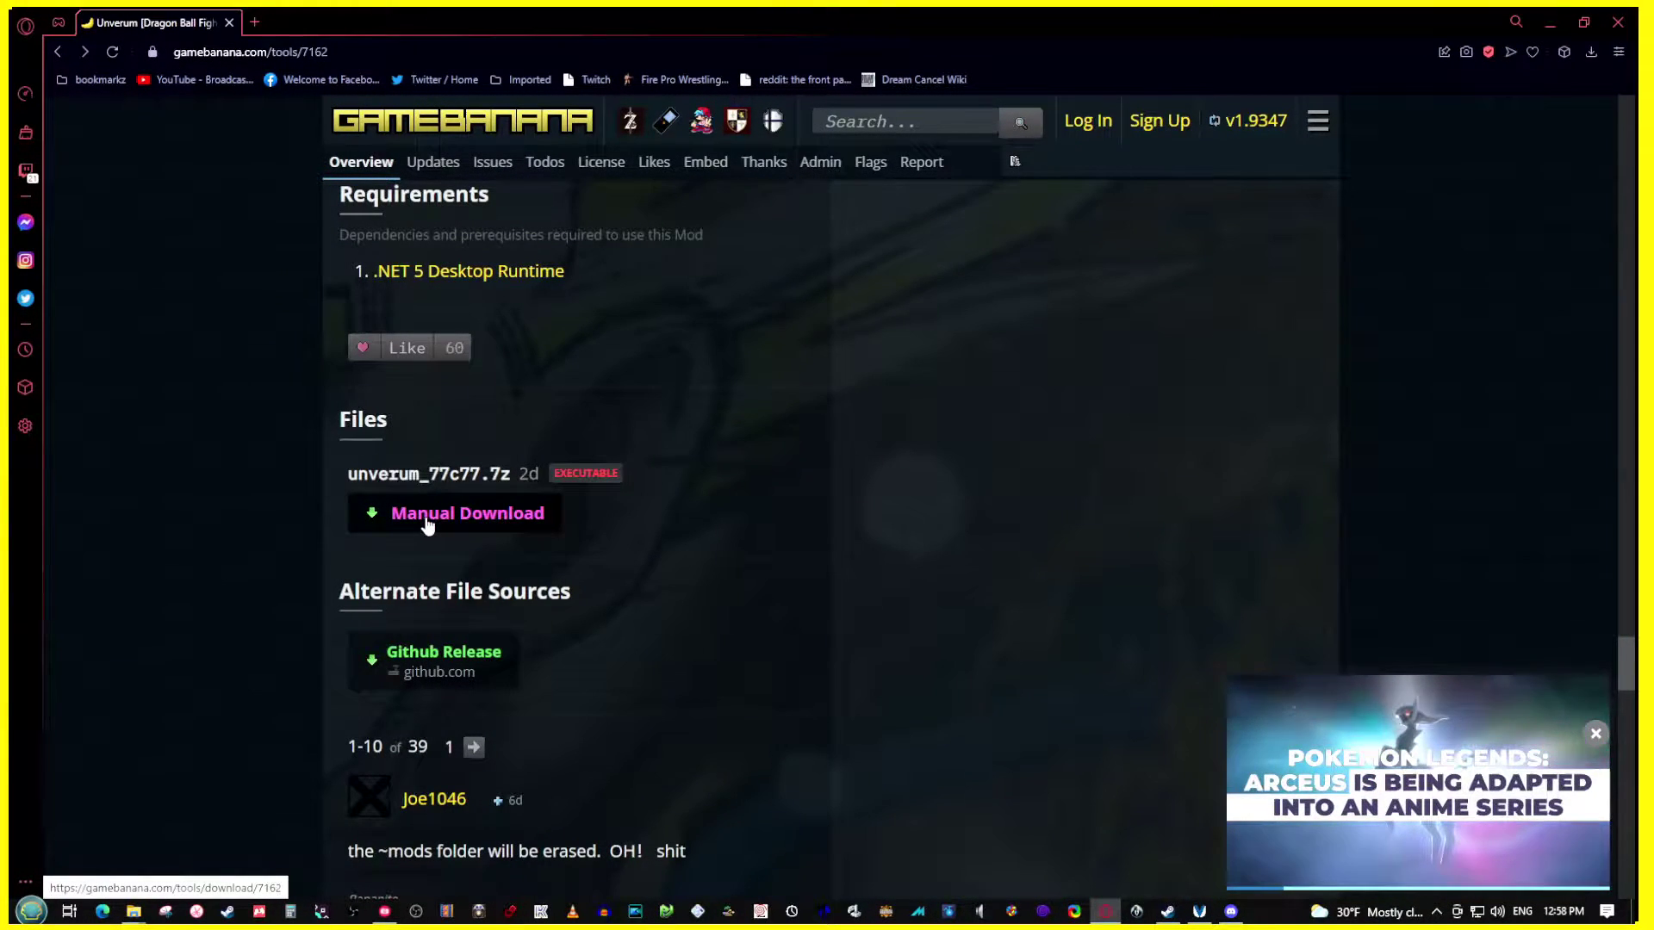
- Start downloading unverum_77c77.7z, cancel the Save As dialog, and return to the Unverum overview page
{"action": "left_click", "coordinate": [427, 517]}
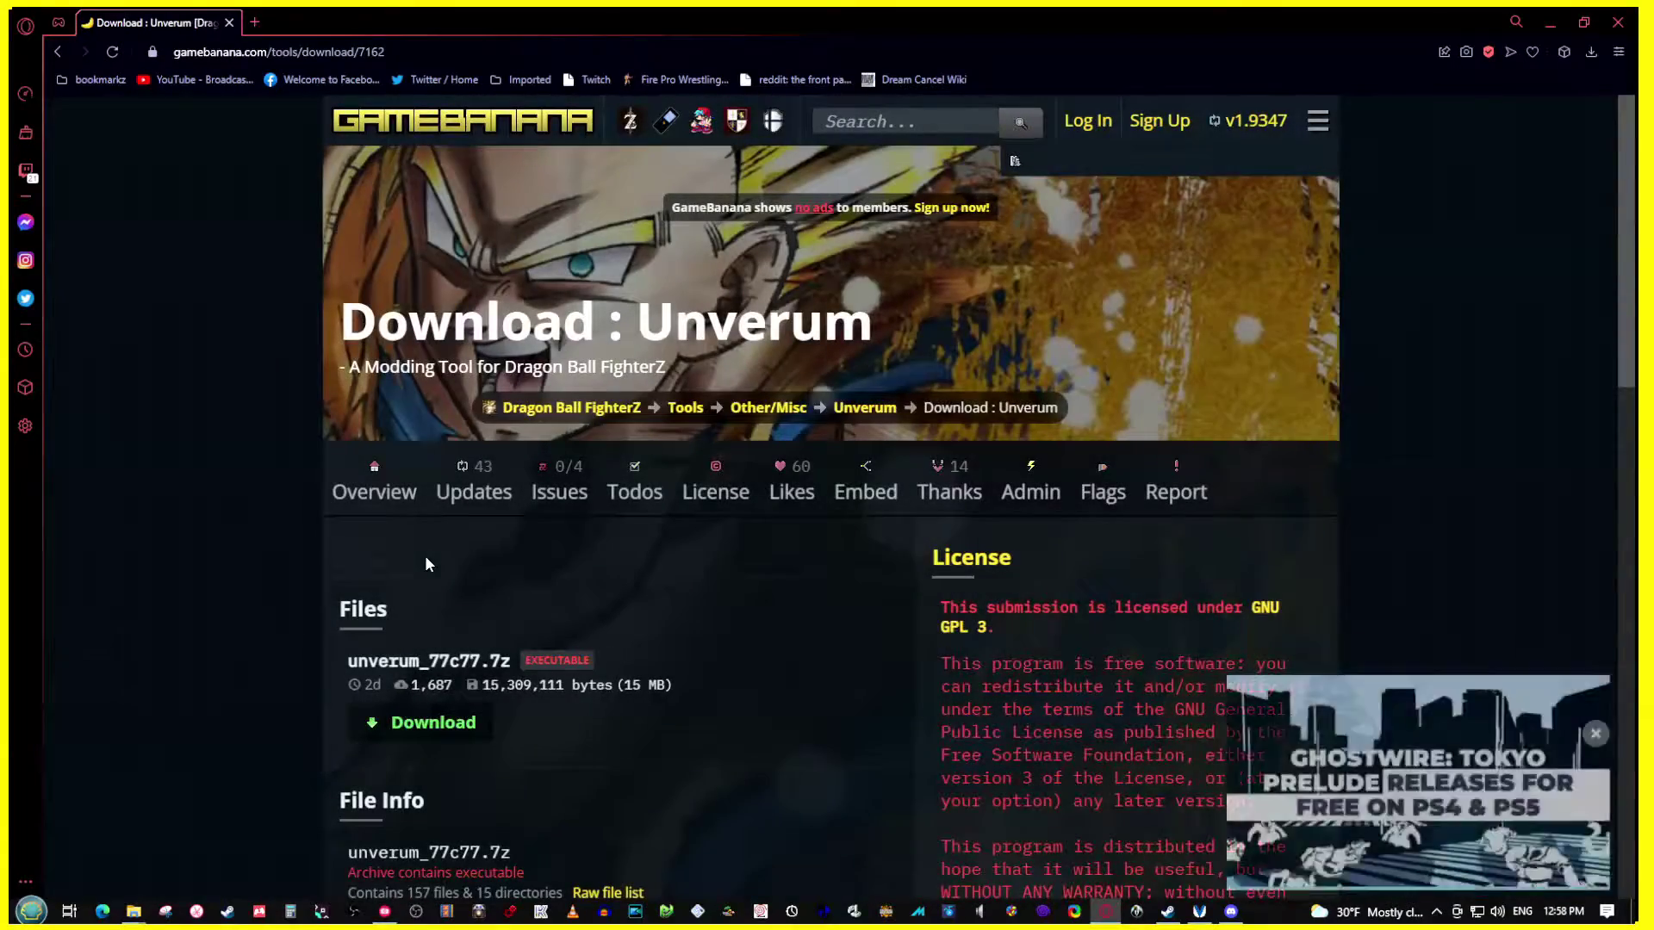
{"action": "scroll", "coordinate": [262, 658], "scroll_direction": "down", "scroll_amount": 1}
{"action": "scroll", "coordinate": [262, 658], "scroll_direction": "down", "scroll_amount": 2}
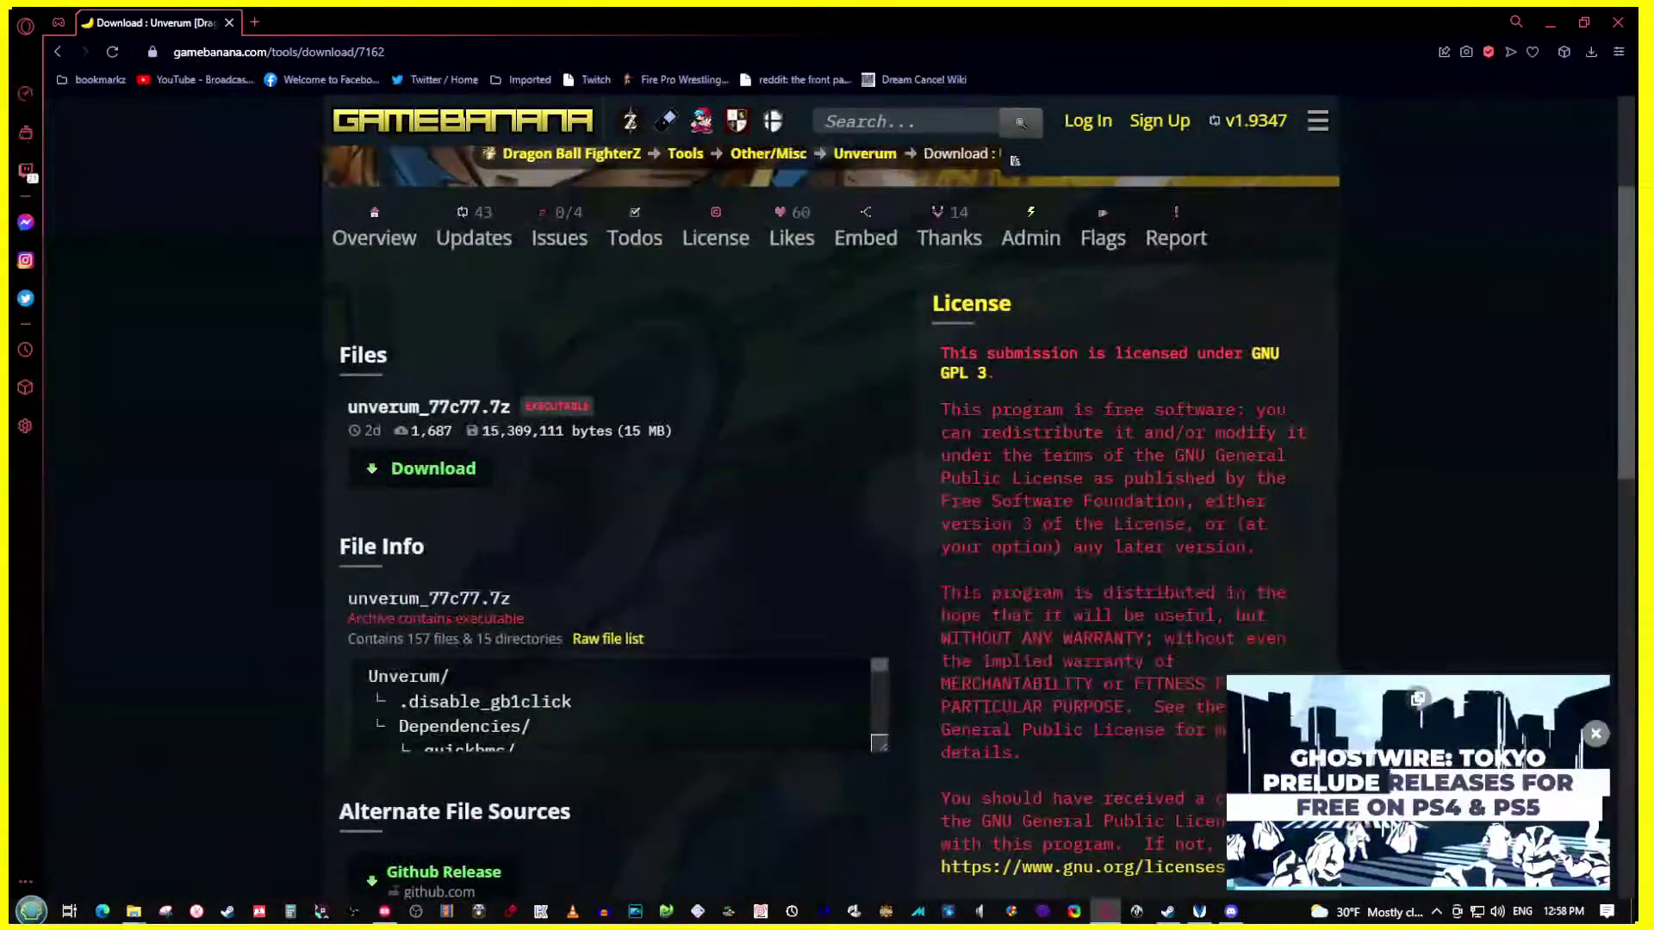
{"action": "left_click", "coordinate": [434, 468]}
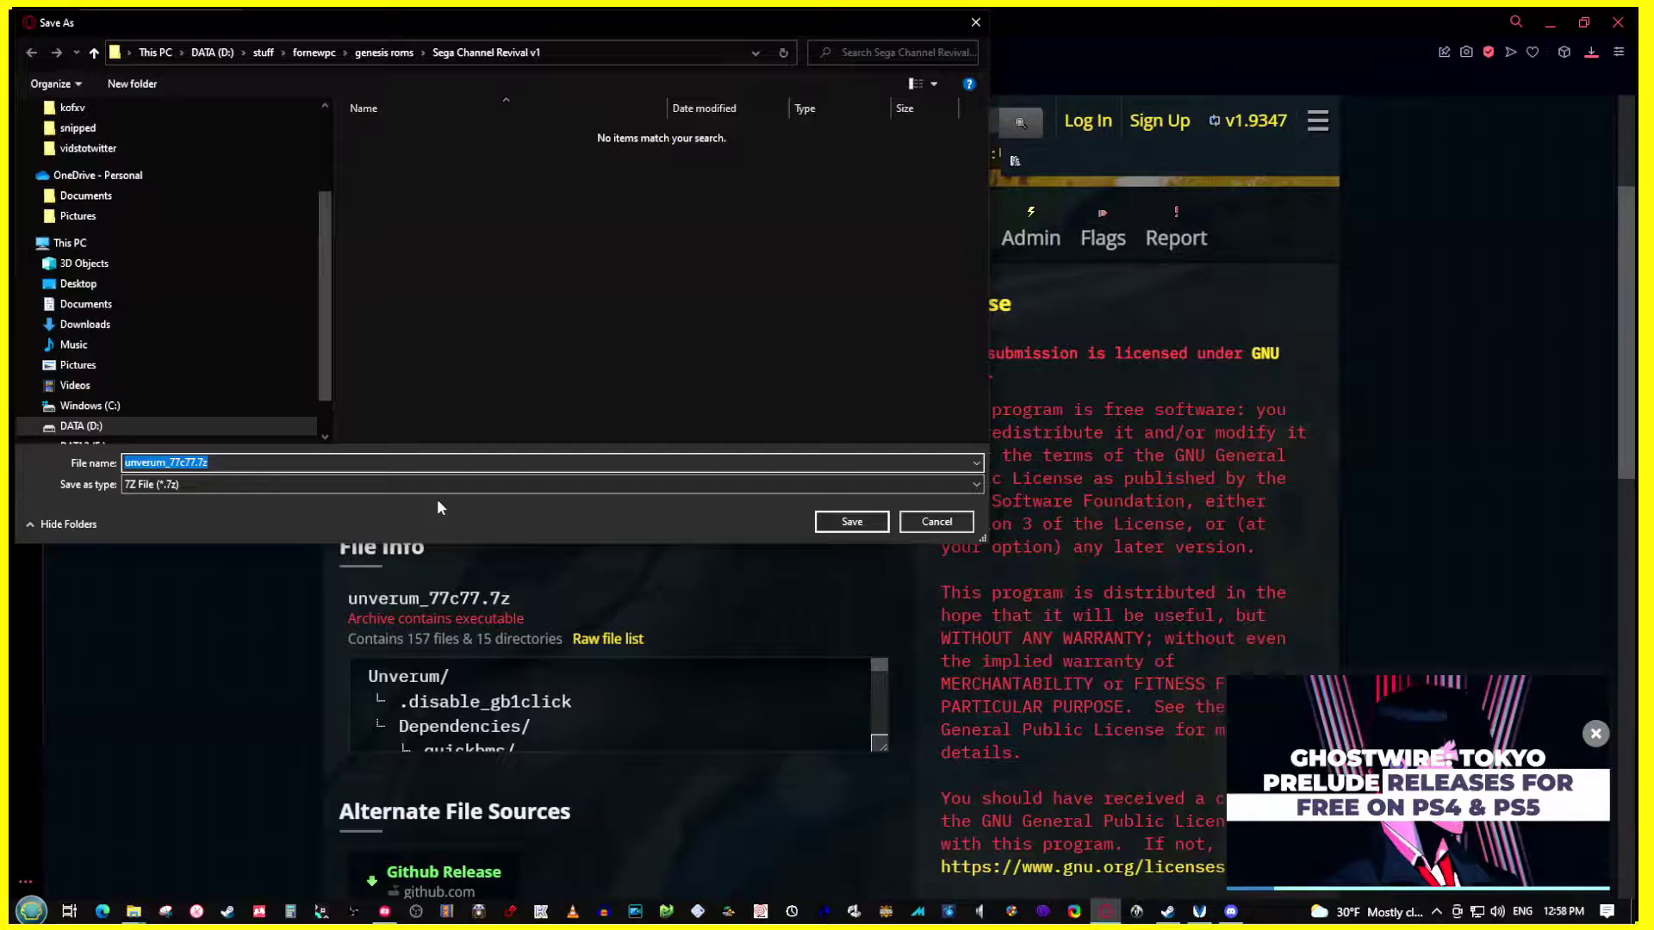
{"action": "left_click", "coordinate": [385, 52]}
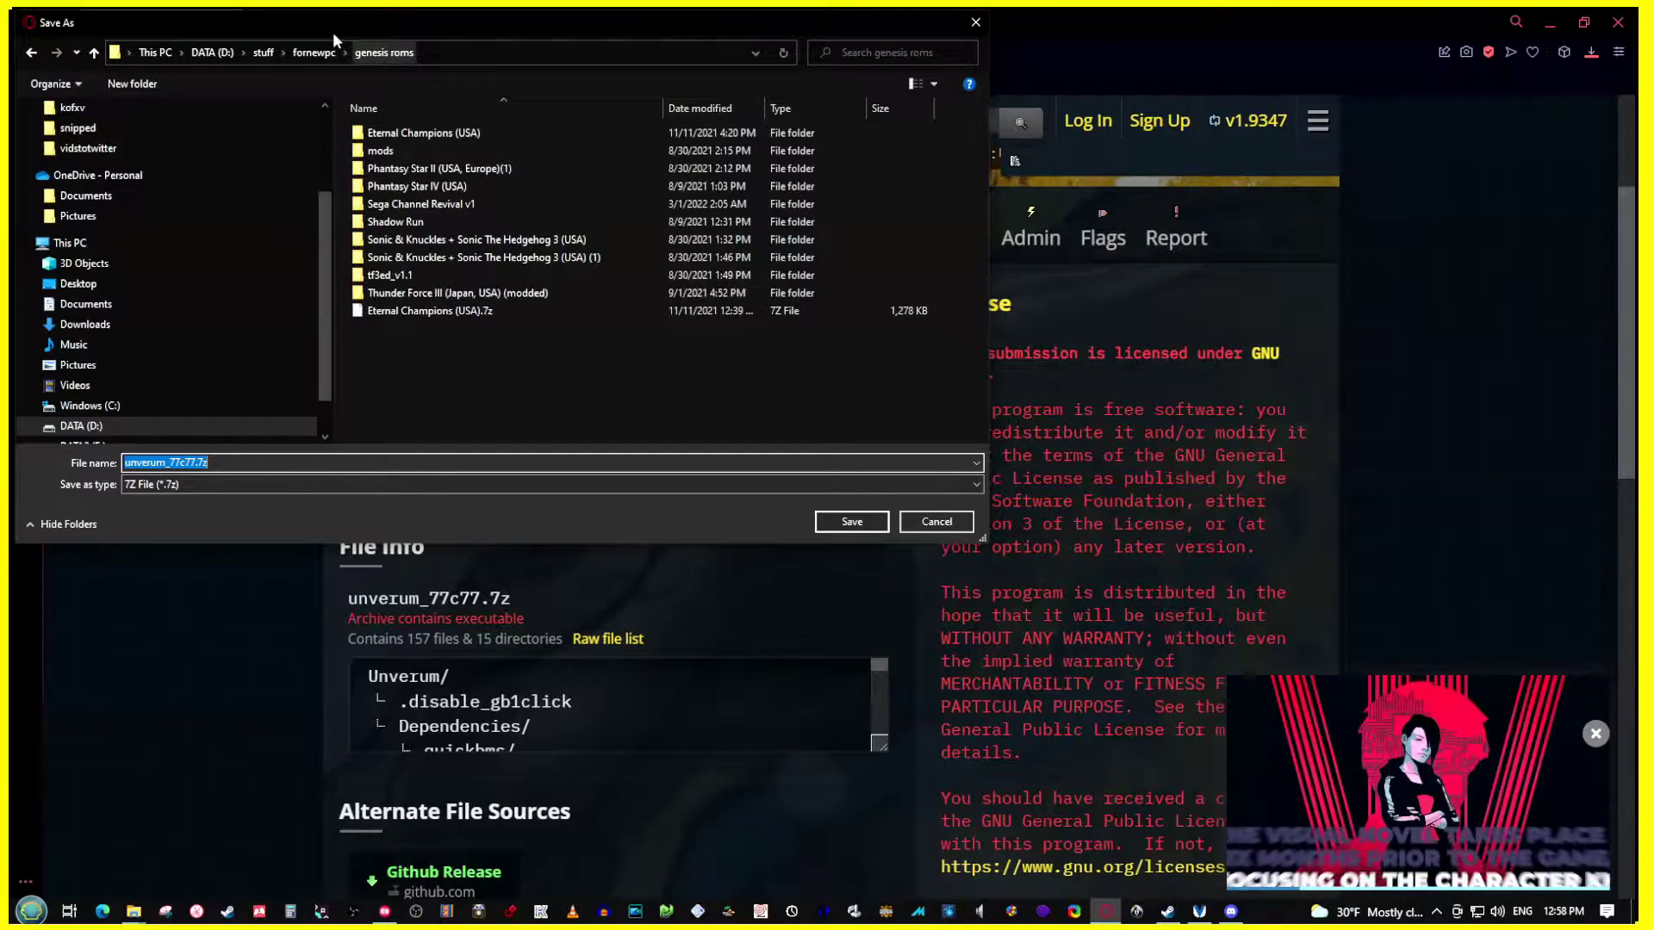
{"action": "left_click", "coordinate": [313, 52]}
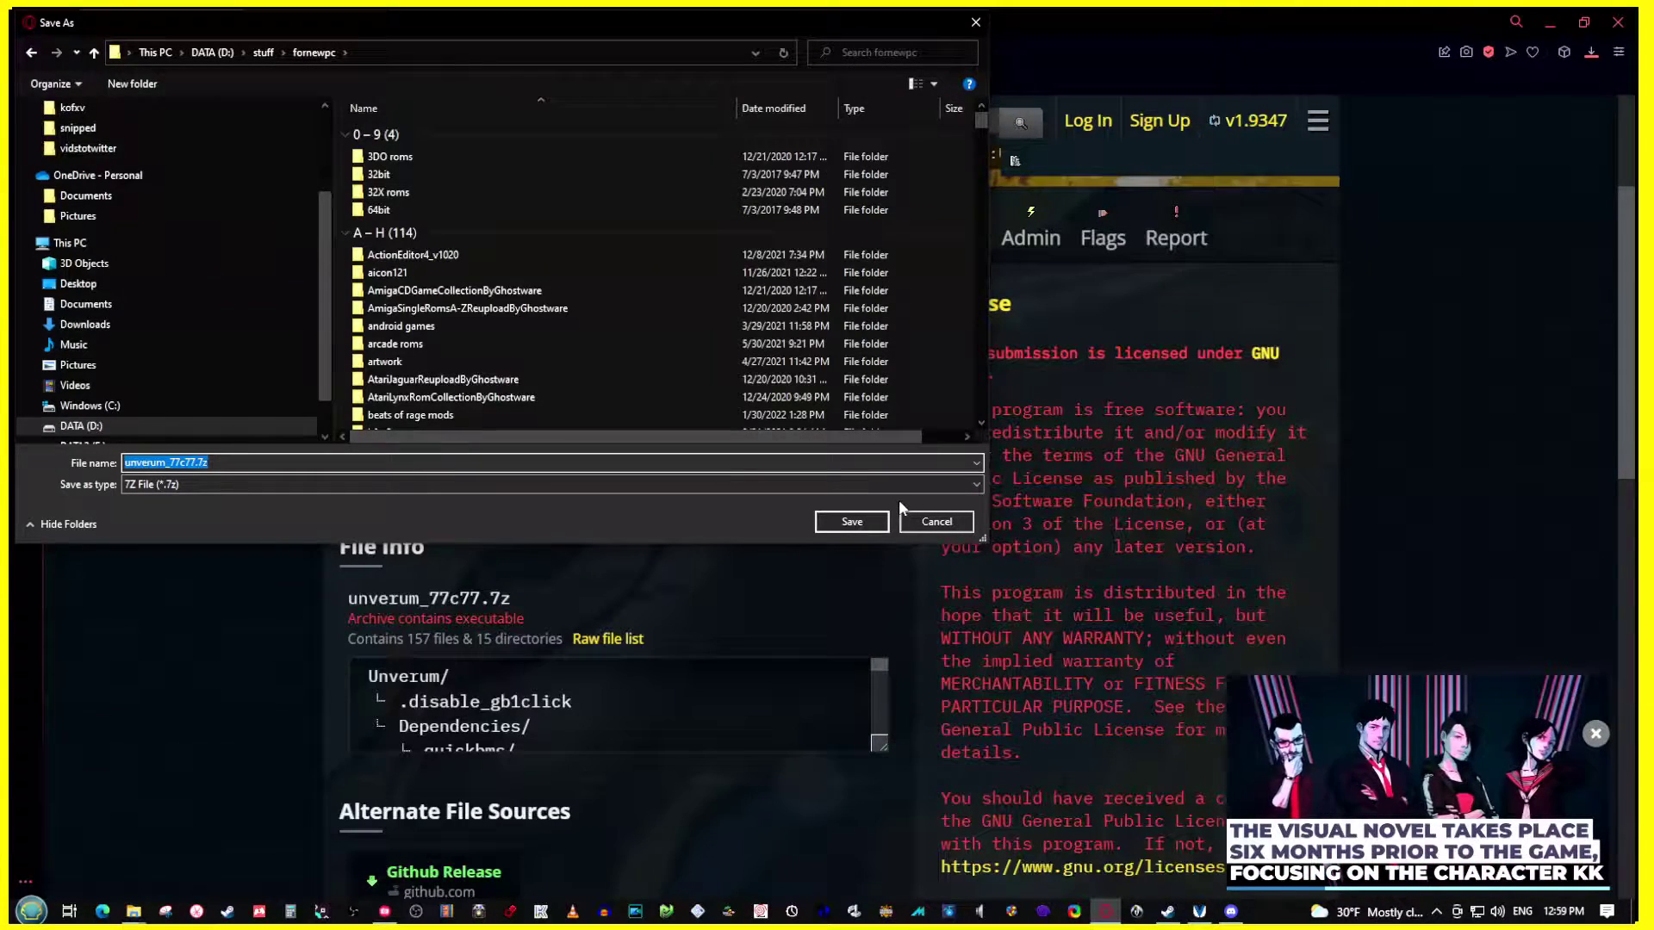
{"action": "left_click", "coordinate": [934, 522]}
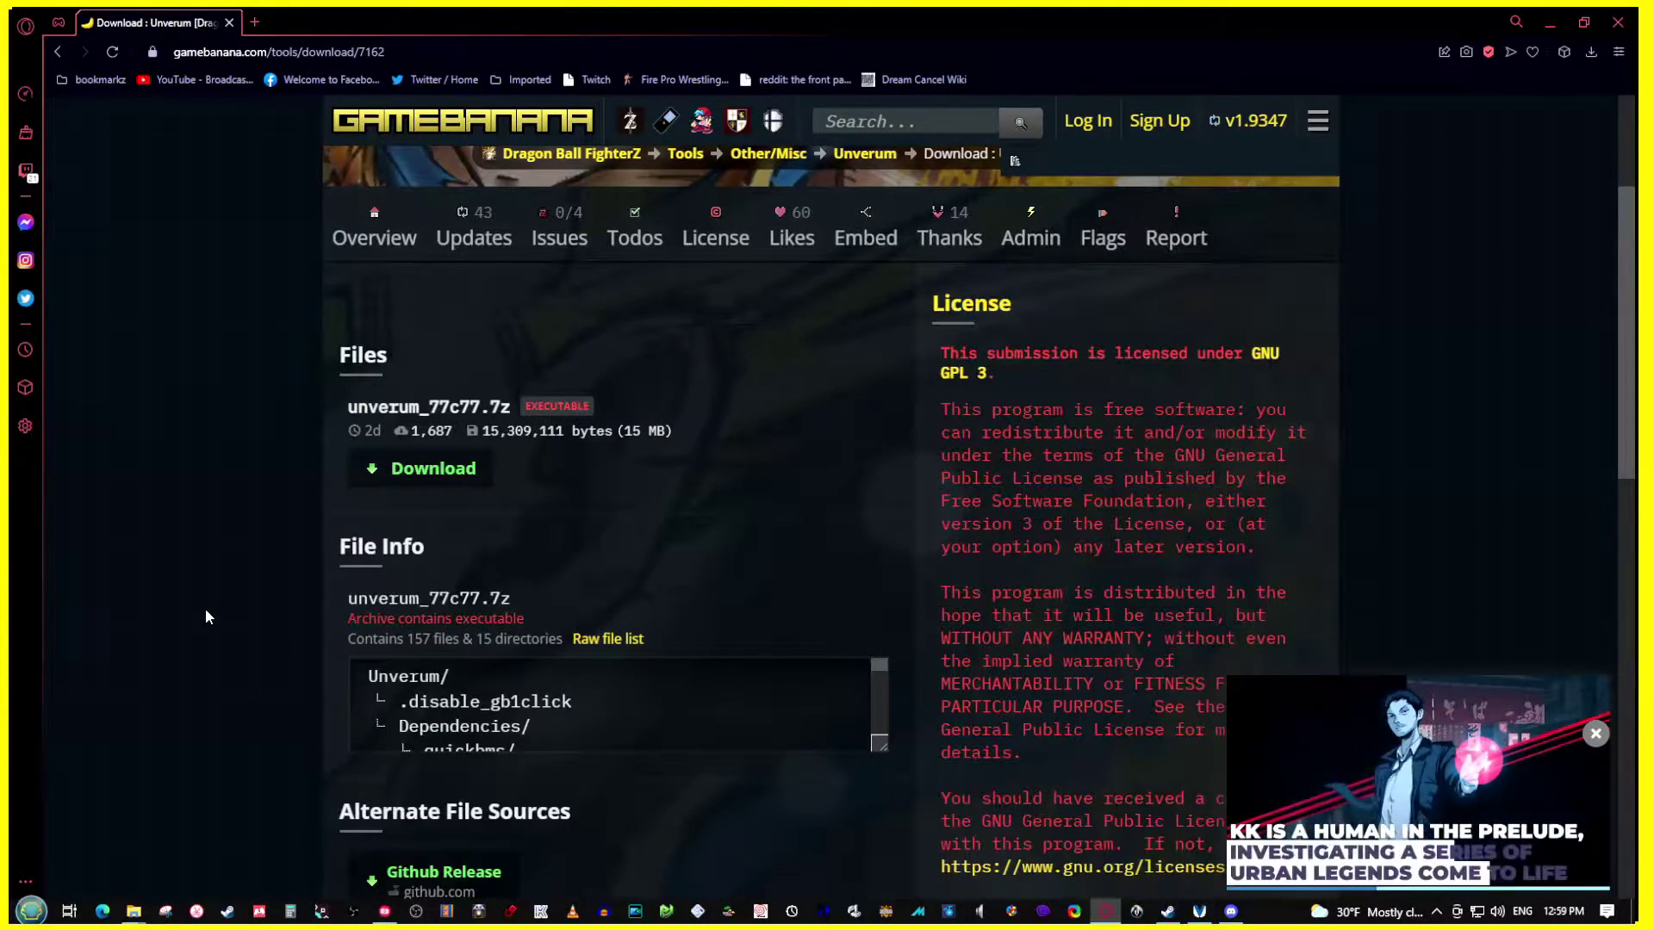
{"action": "key", "text": "alt+Left"}
{"action": "mouse_move", "coordinate": [1200, 913]}
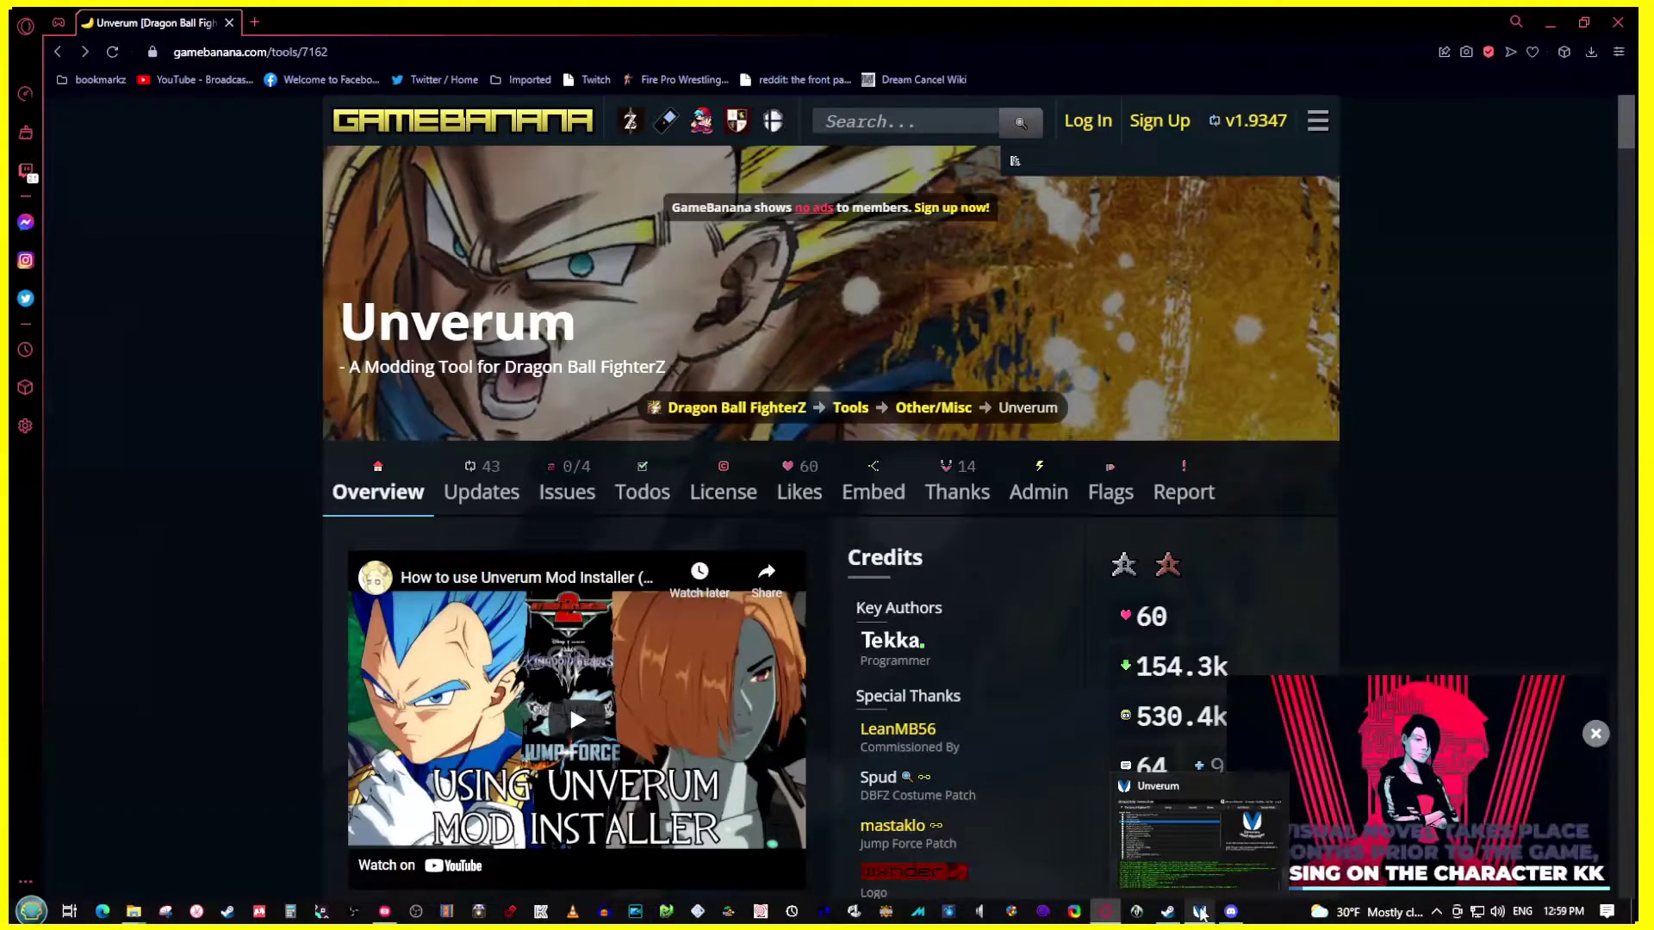
- Bring Unverum forward, showing the 25 King of Fighters XV mods including the Isla costumes
{"action": "left_click", "coordinate": [1202, 914]}
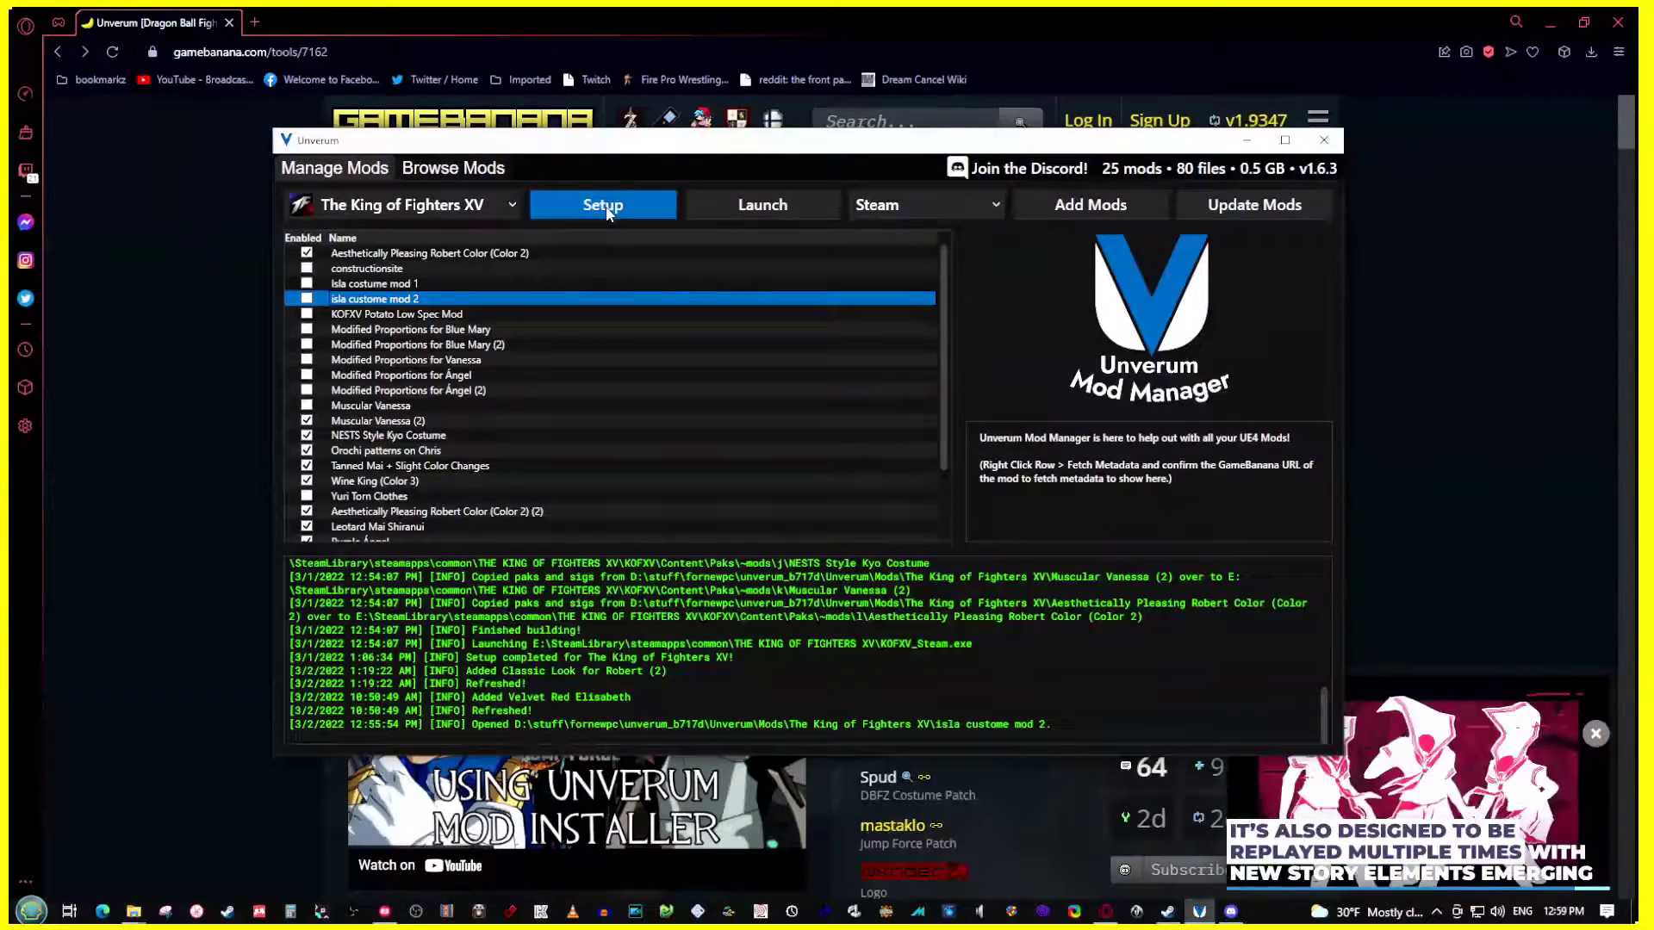
- Open The King of Fighters XV install folder on E: via its Steam Local Files properties
{"action": "left_click", "coordinate": [1168, 912]}
{"action": "left_click", "coordinate": [191, 54]}
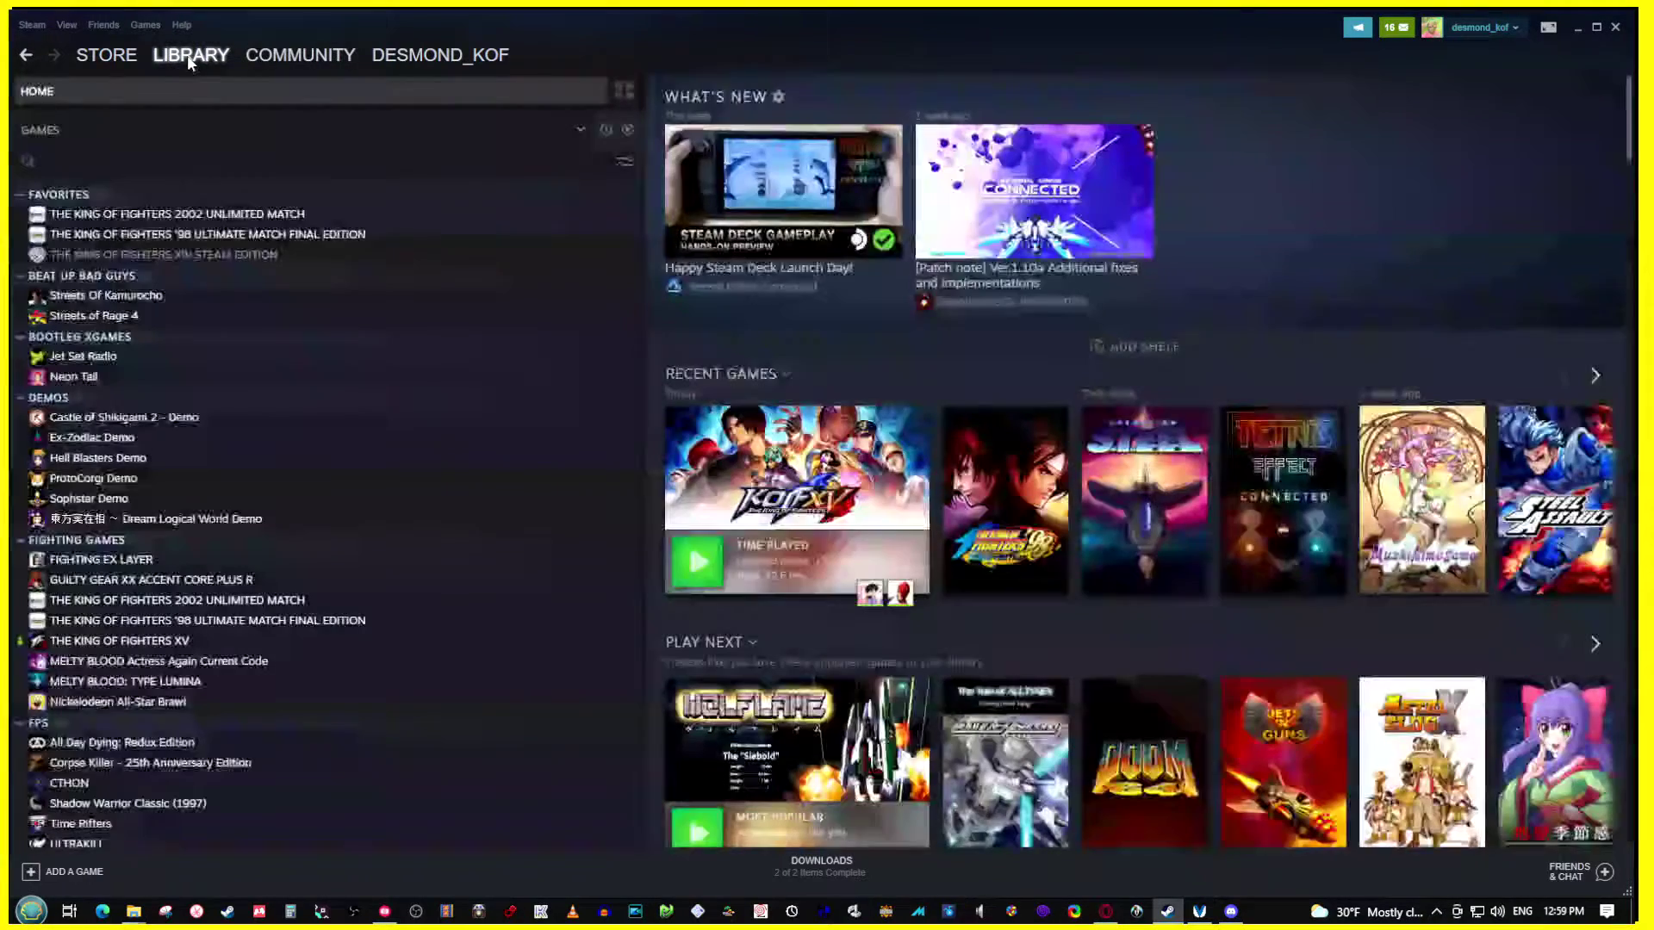
{"action": "left_click", "coordinate": [731, 471]}
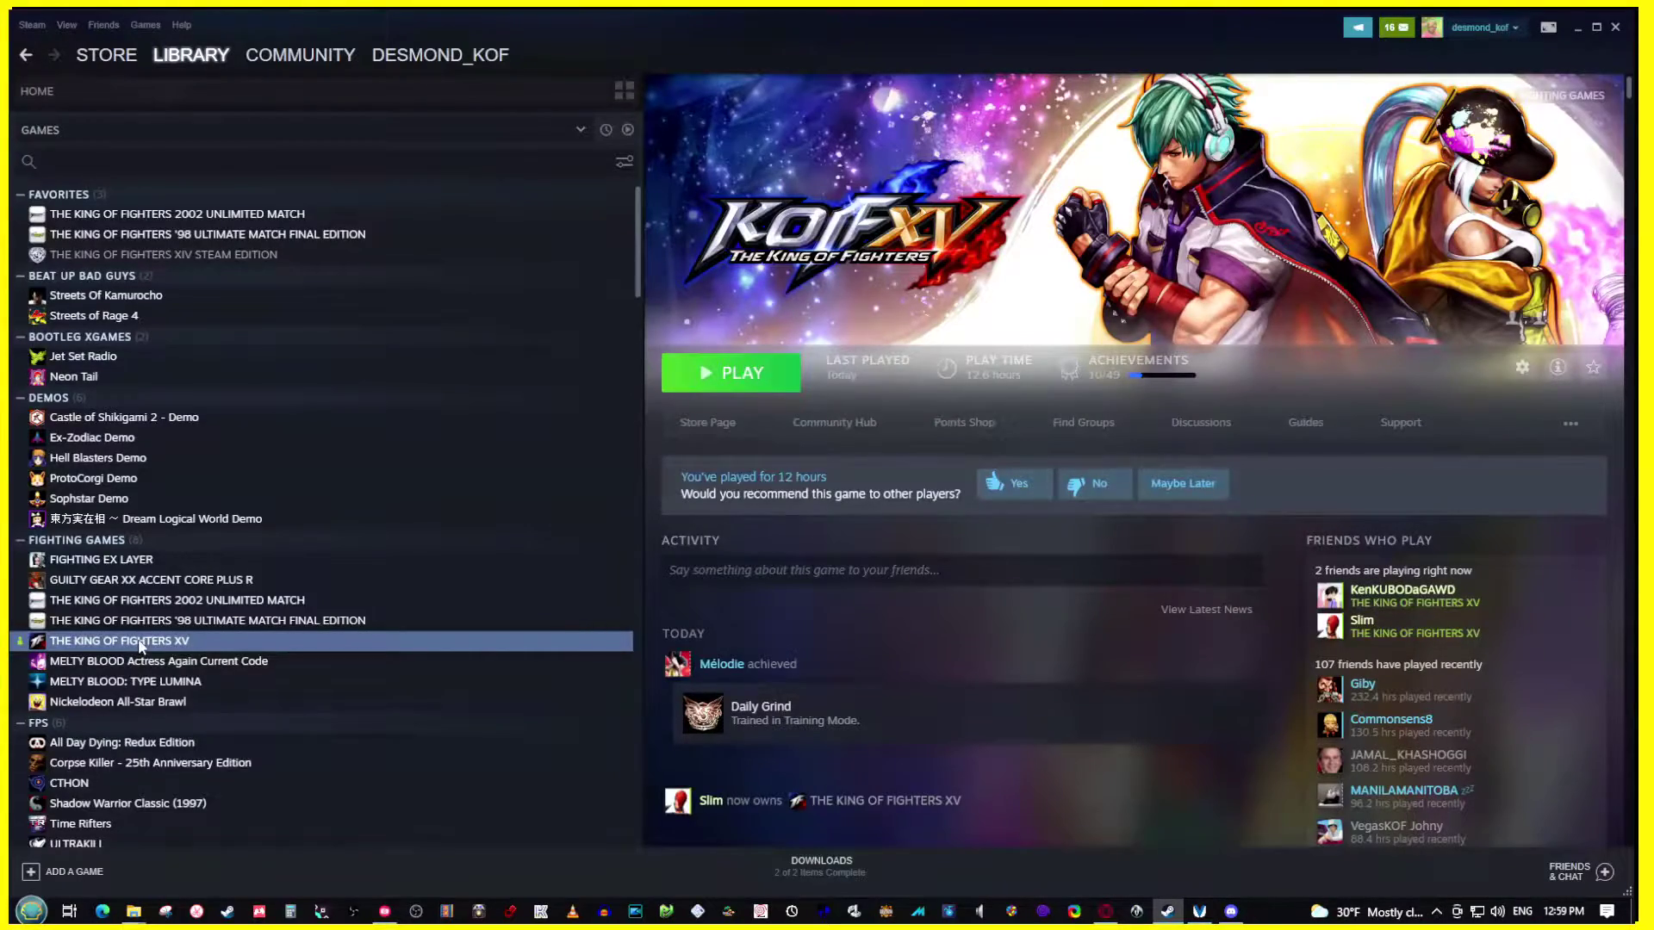
{"action": "right_click", "coordinate": [142, 644]}
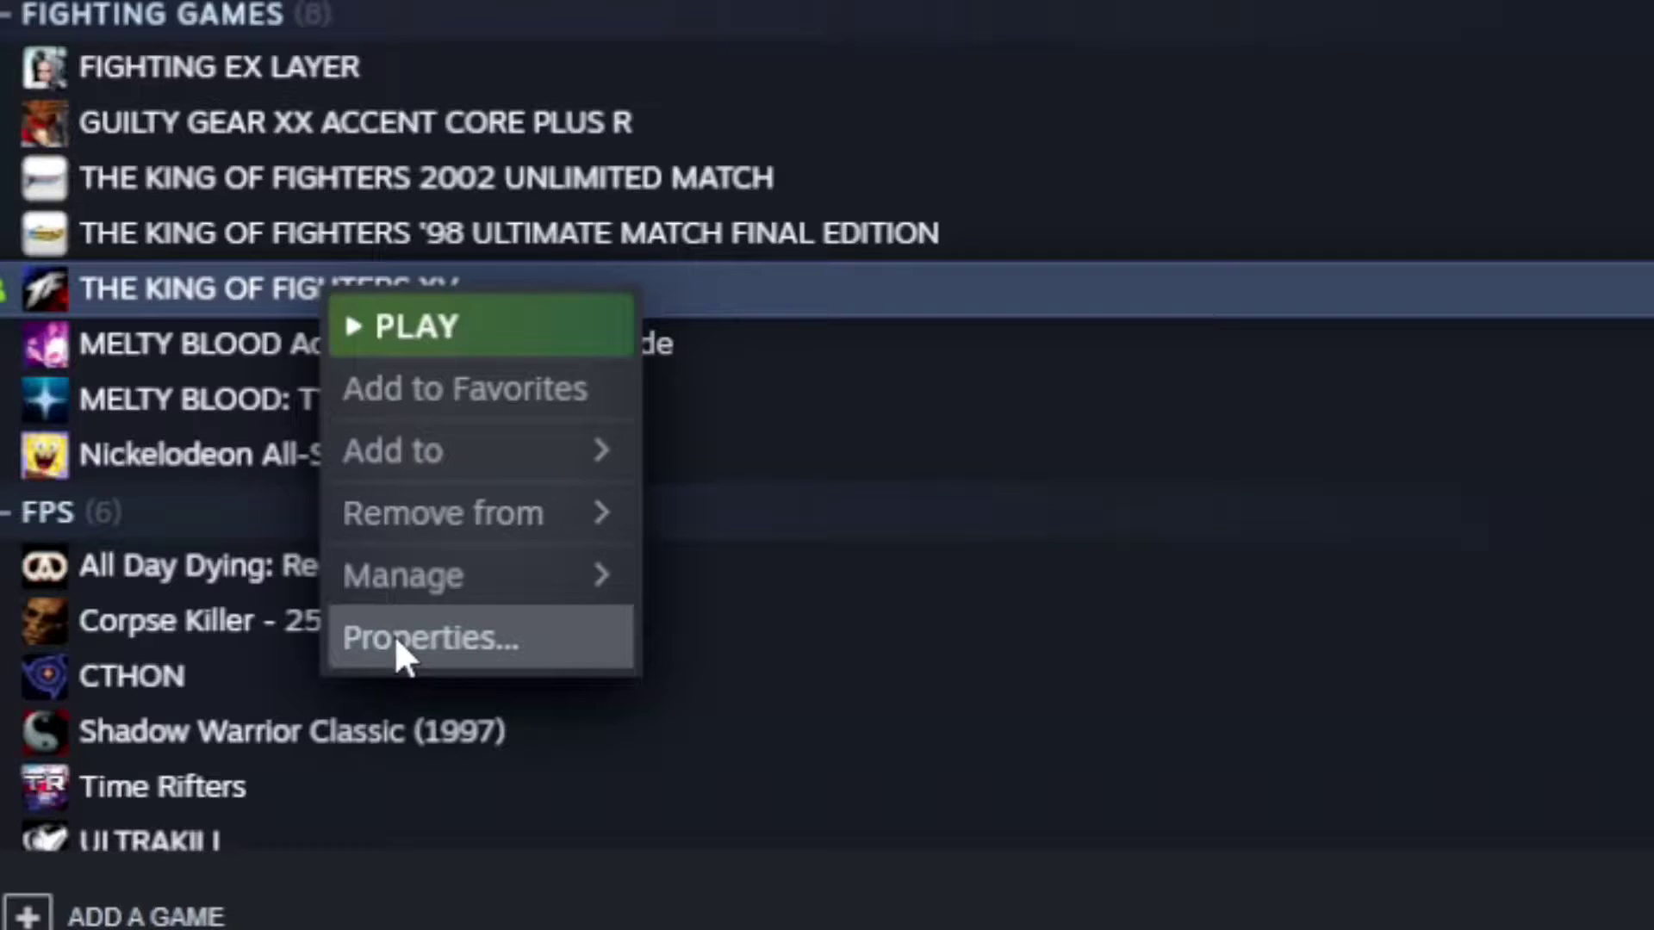
{"action": "left_click", "coordinate": [395, 635]}
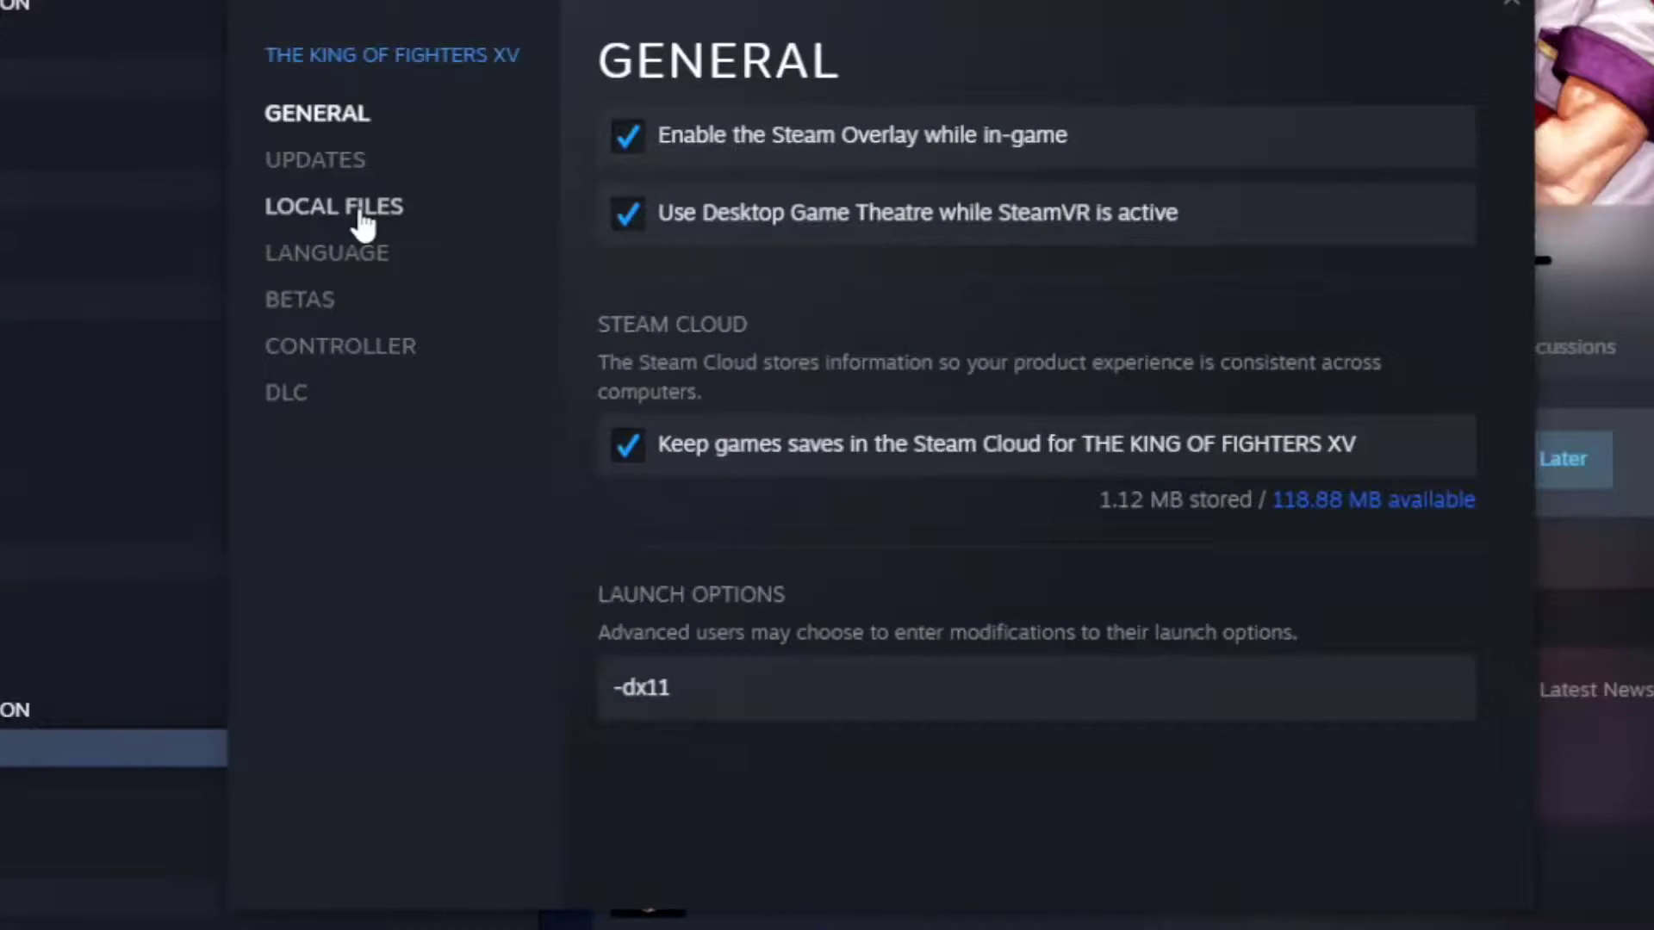
{"action": "left_click", "coordinate": [360, 213]}
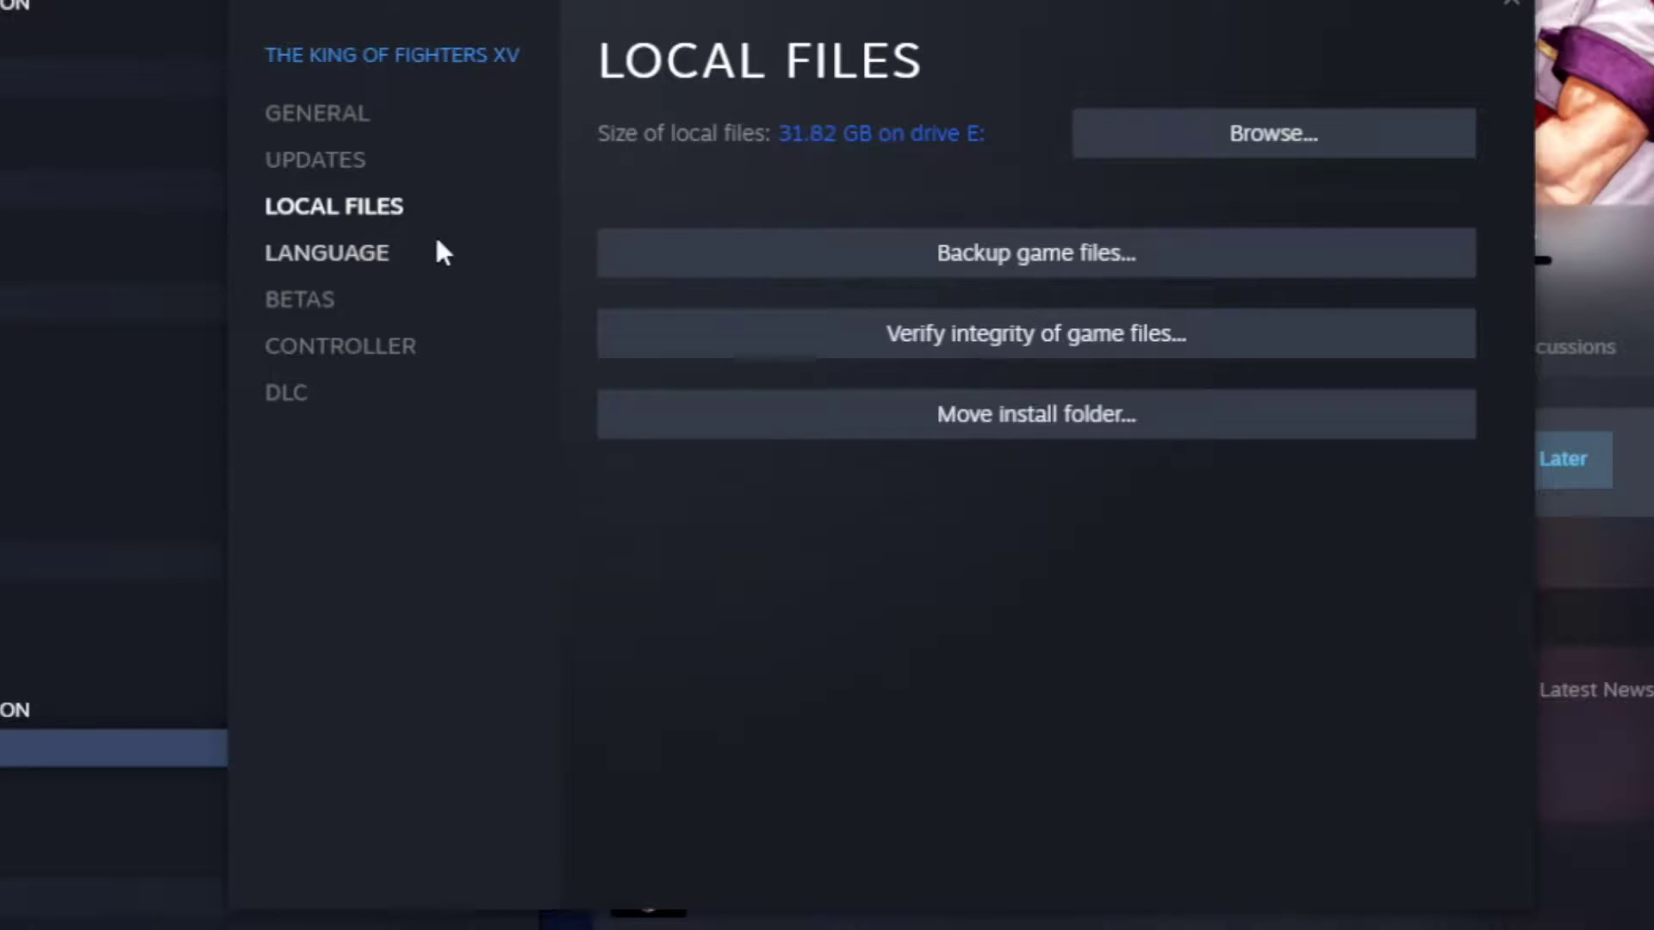
{"action": "left_click", "coordinate": [1223, 137]}
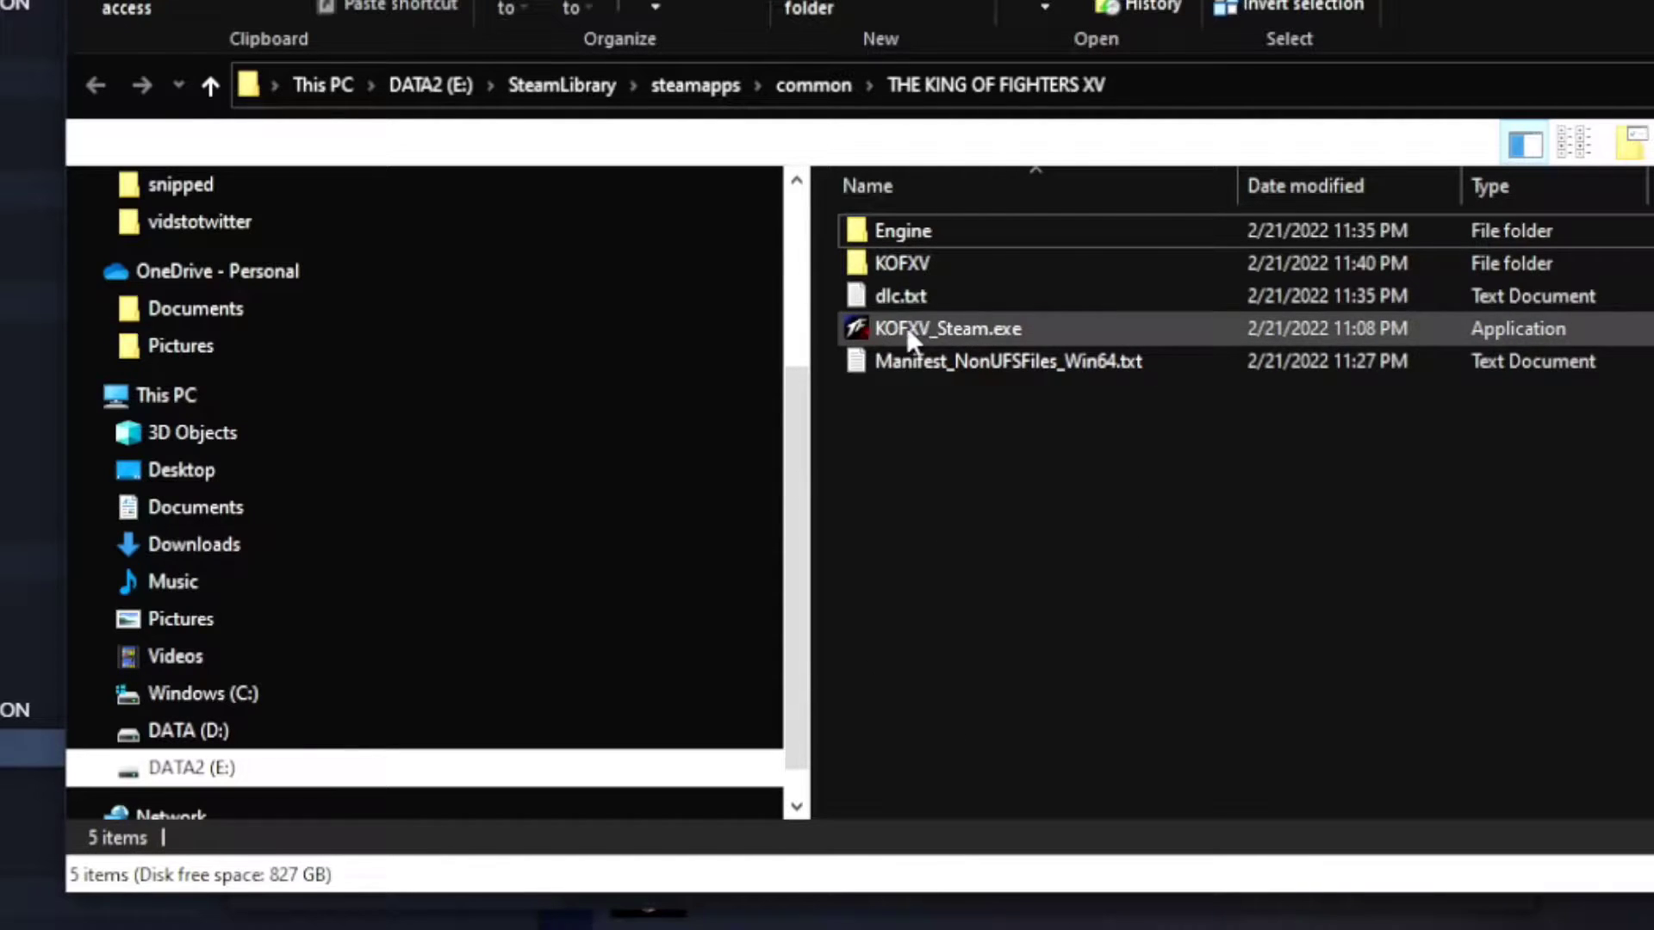
{"action": "mouse_move", "coordinate": [942, 330]}
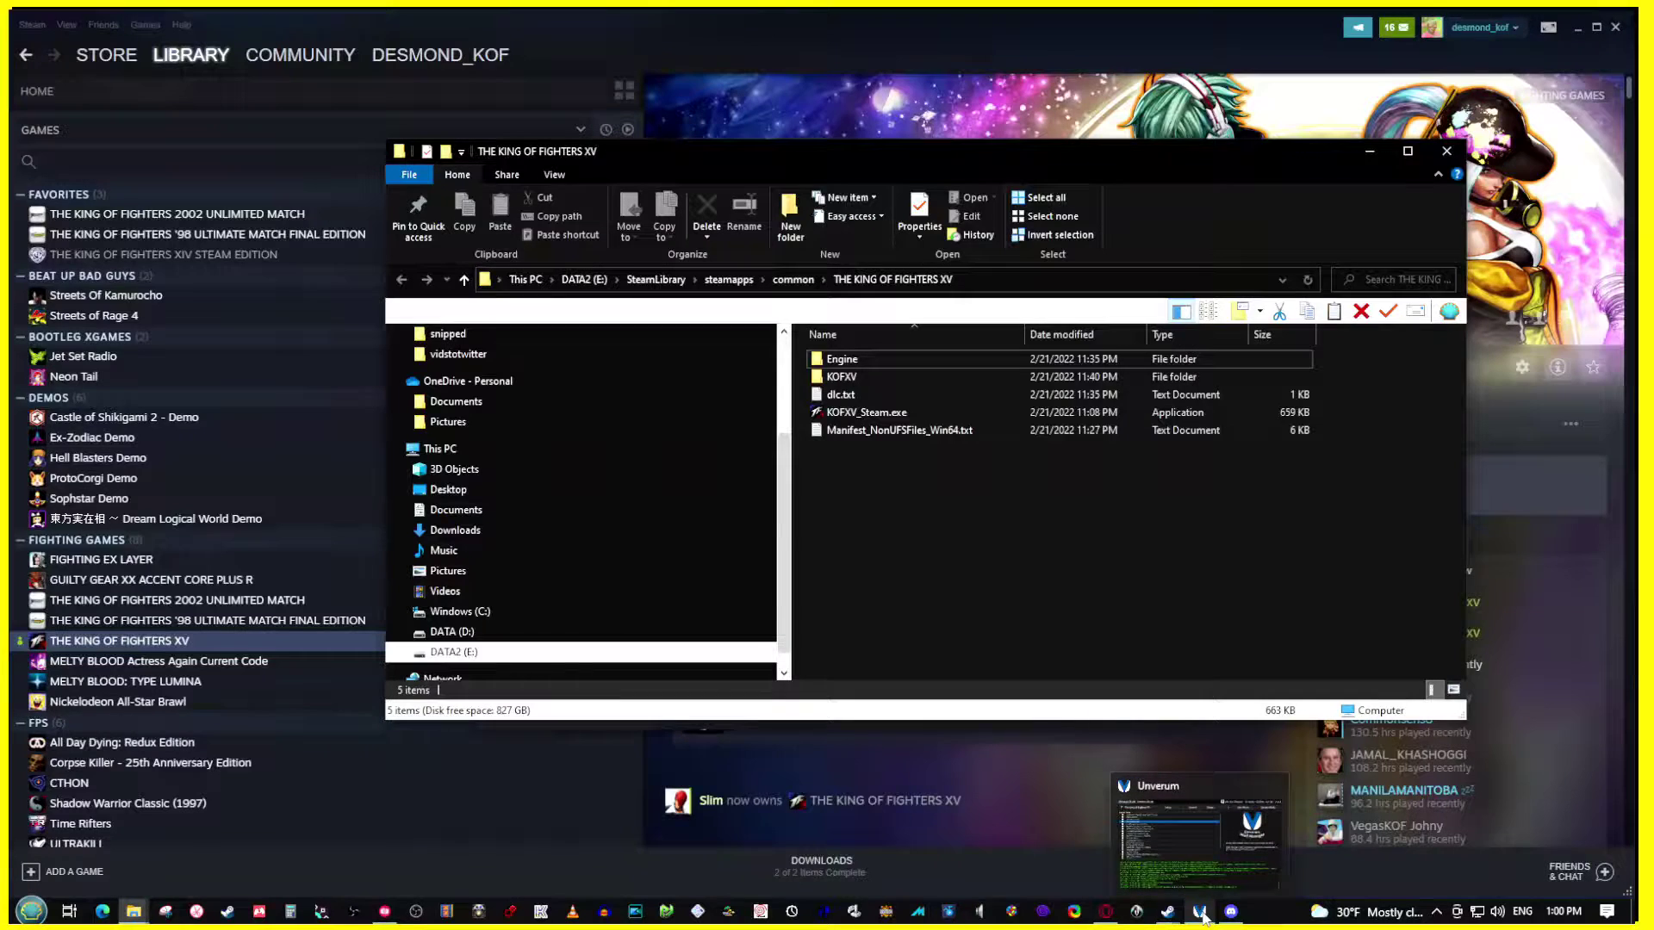
- Redo Unverum's King of Fighters XV setup, selecting KOFXV_Steam.exe as the game executable
{"action": "left_click", "coordinate": [1200, 911]}
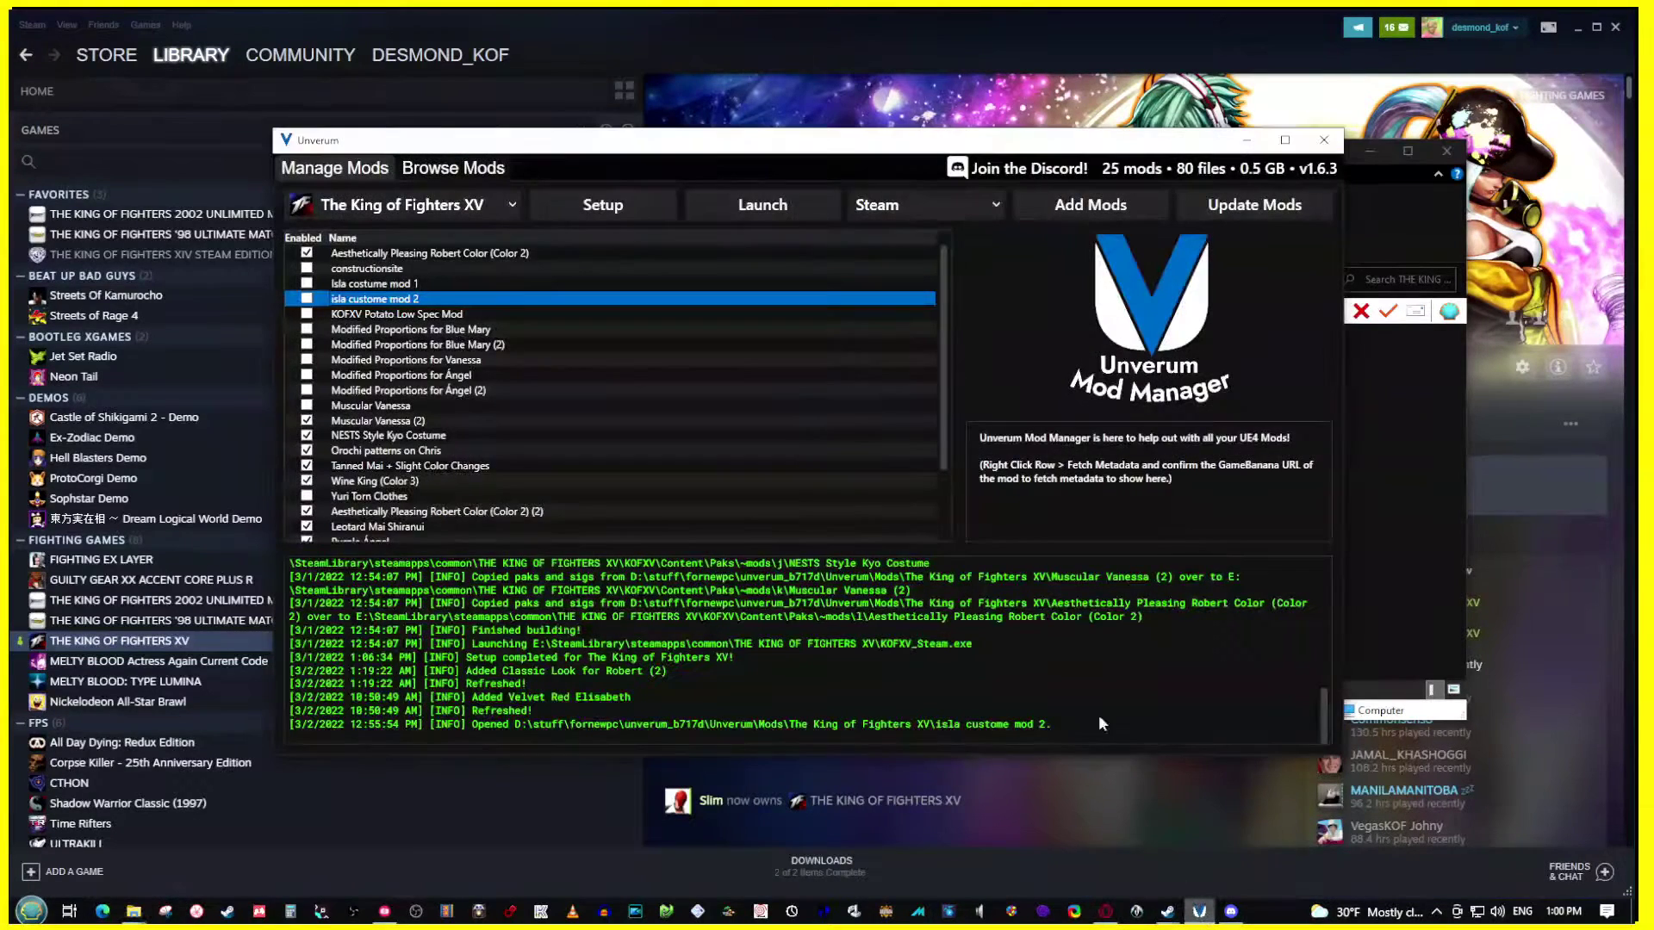
{"action": "left_click", "coordinate": [603, 204]}
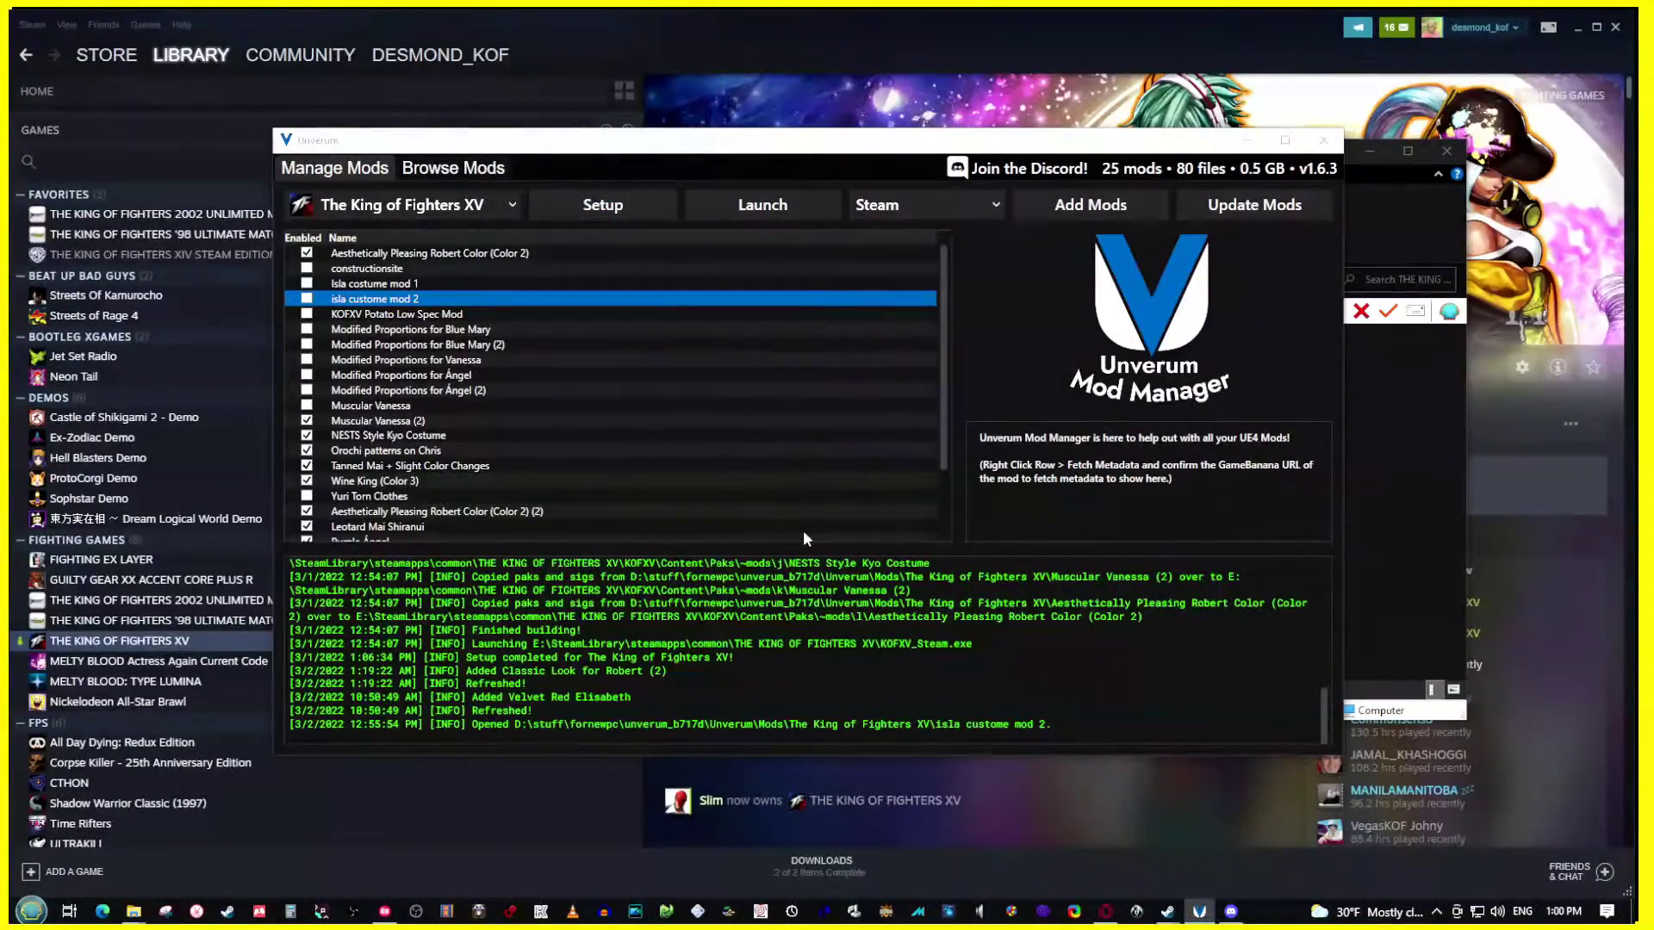
{"action": "left_click", "coordinate": [801, 525]}
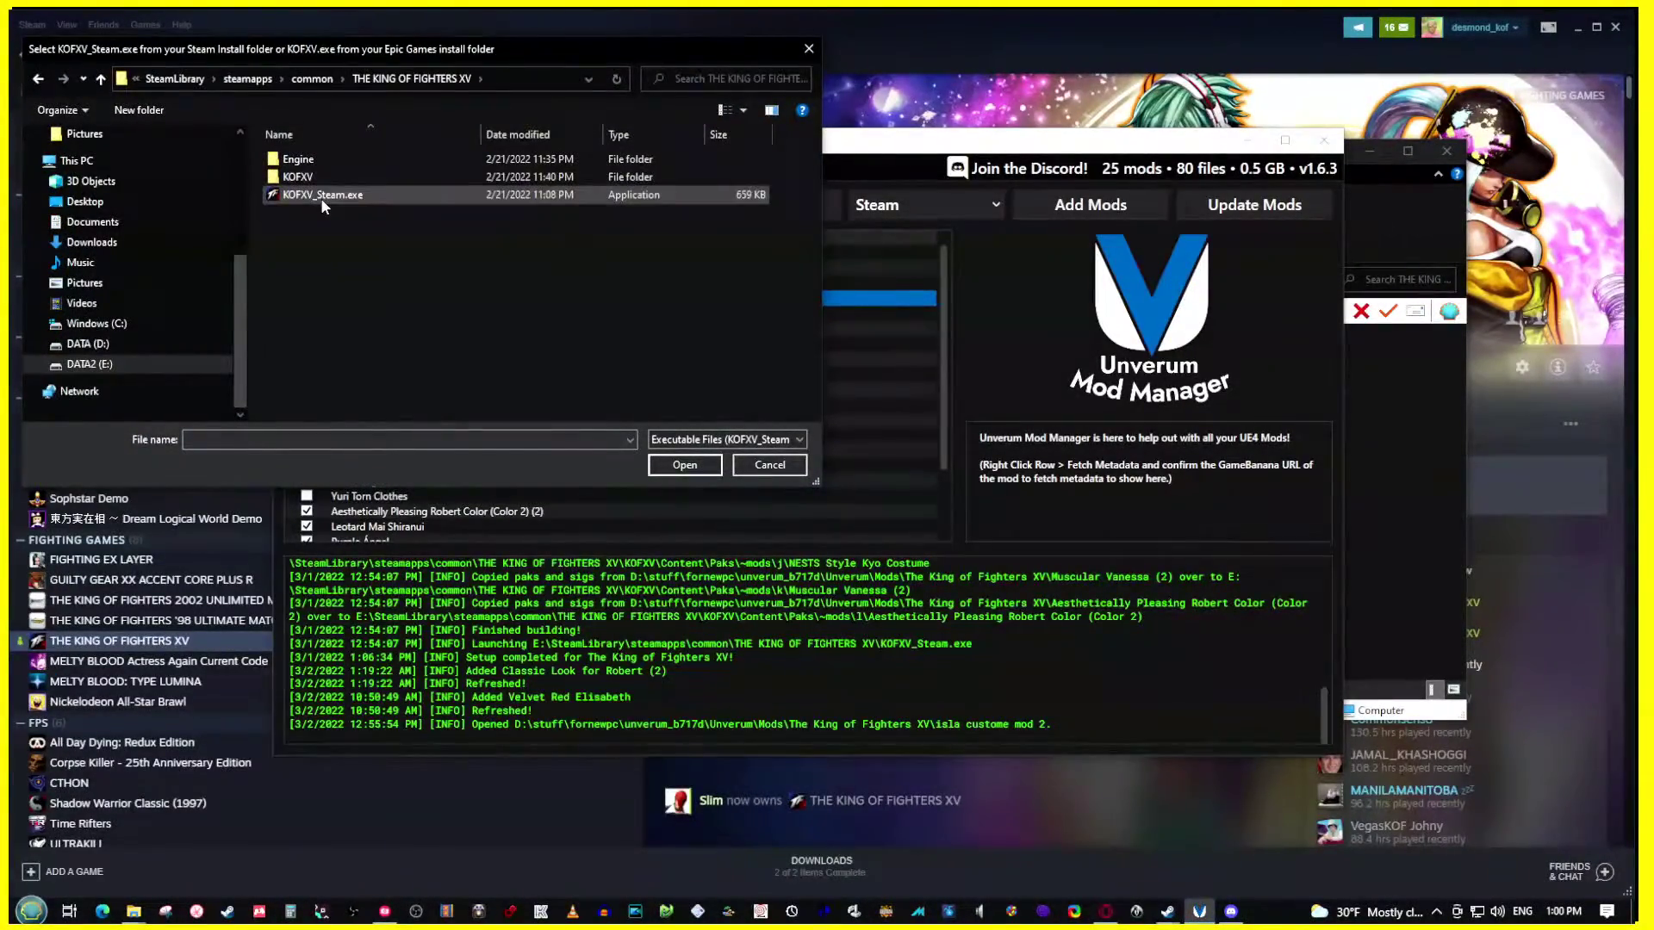
{"action": "double_click", "coordinate": [320, 198]}
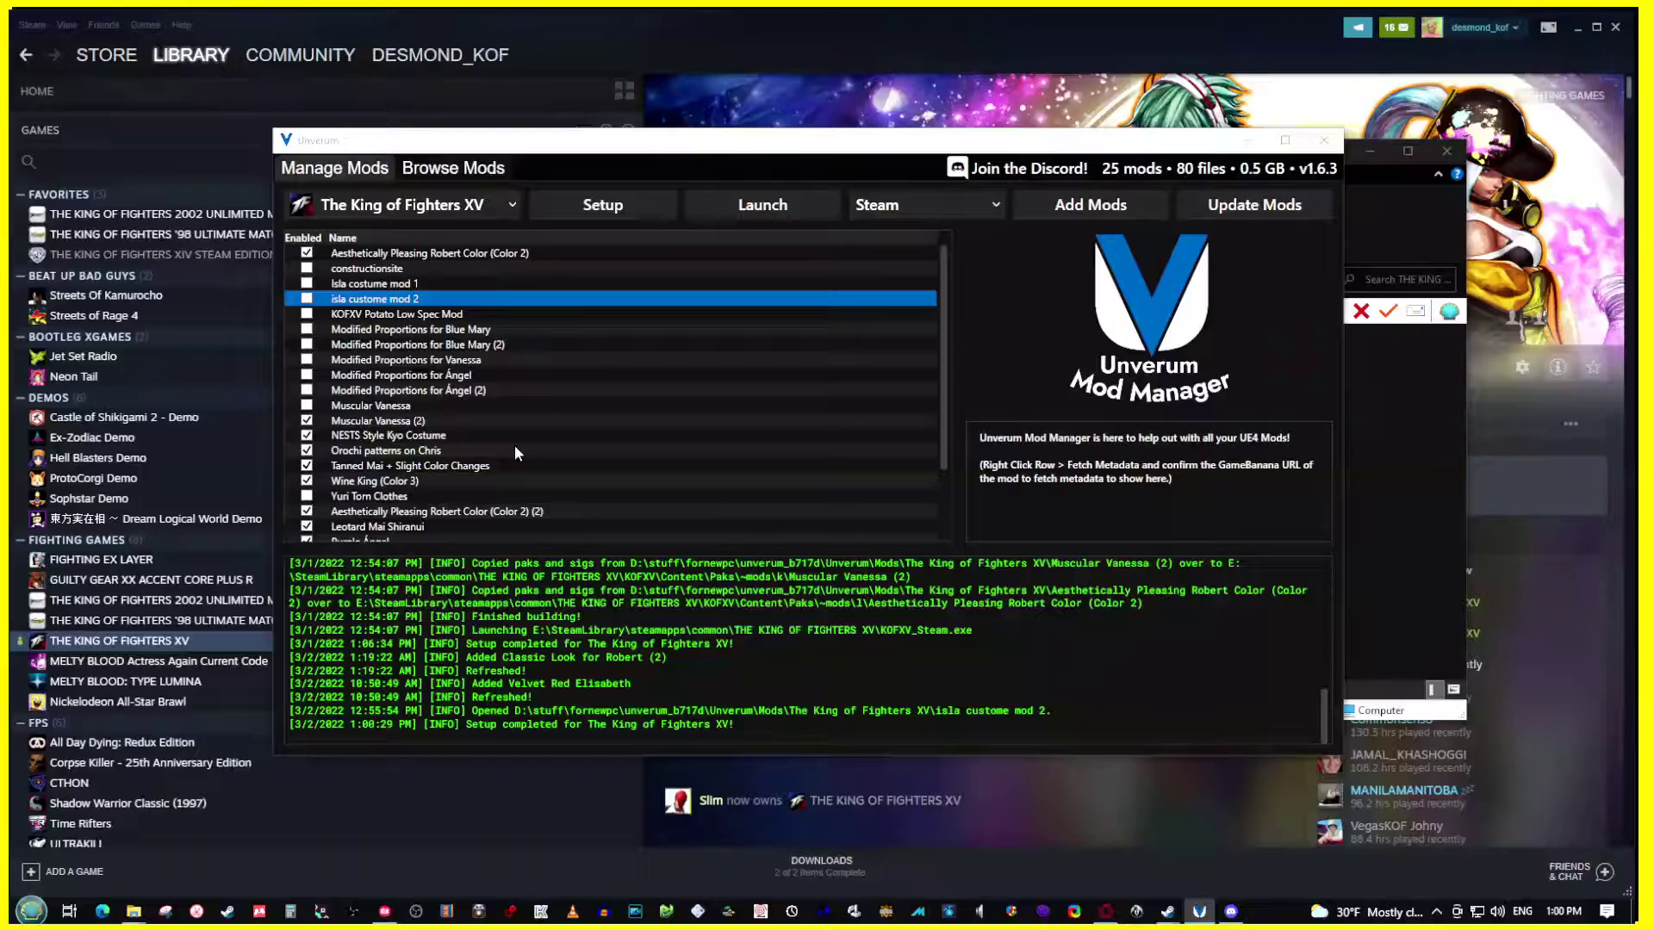
- Browse Unverum's online mod catalogue for King of Fighters XV
{"action": "left_click", "coordinate": [448, 169]}
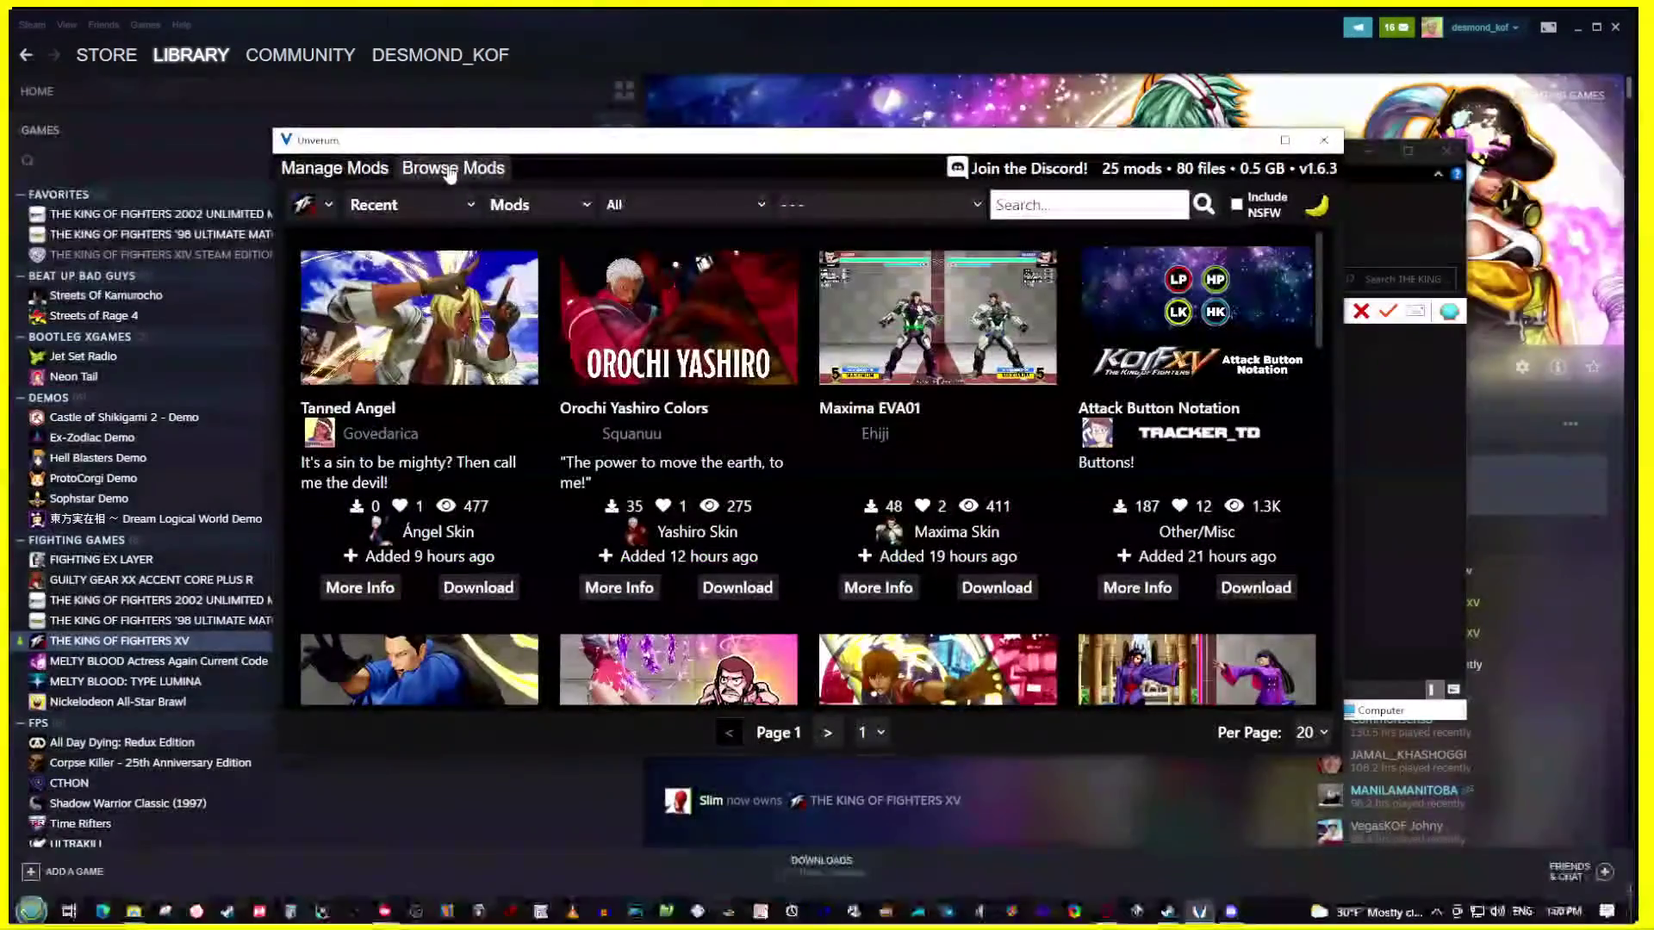
{"action": "scroll", "coordinate": [510, 560], "scroll_direction": "down", "scroll_amount": 3}
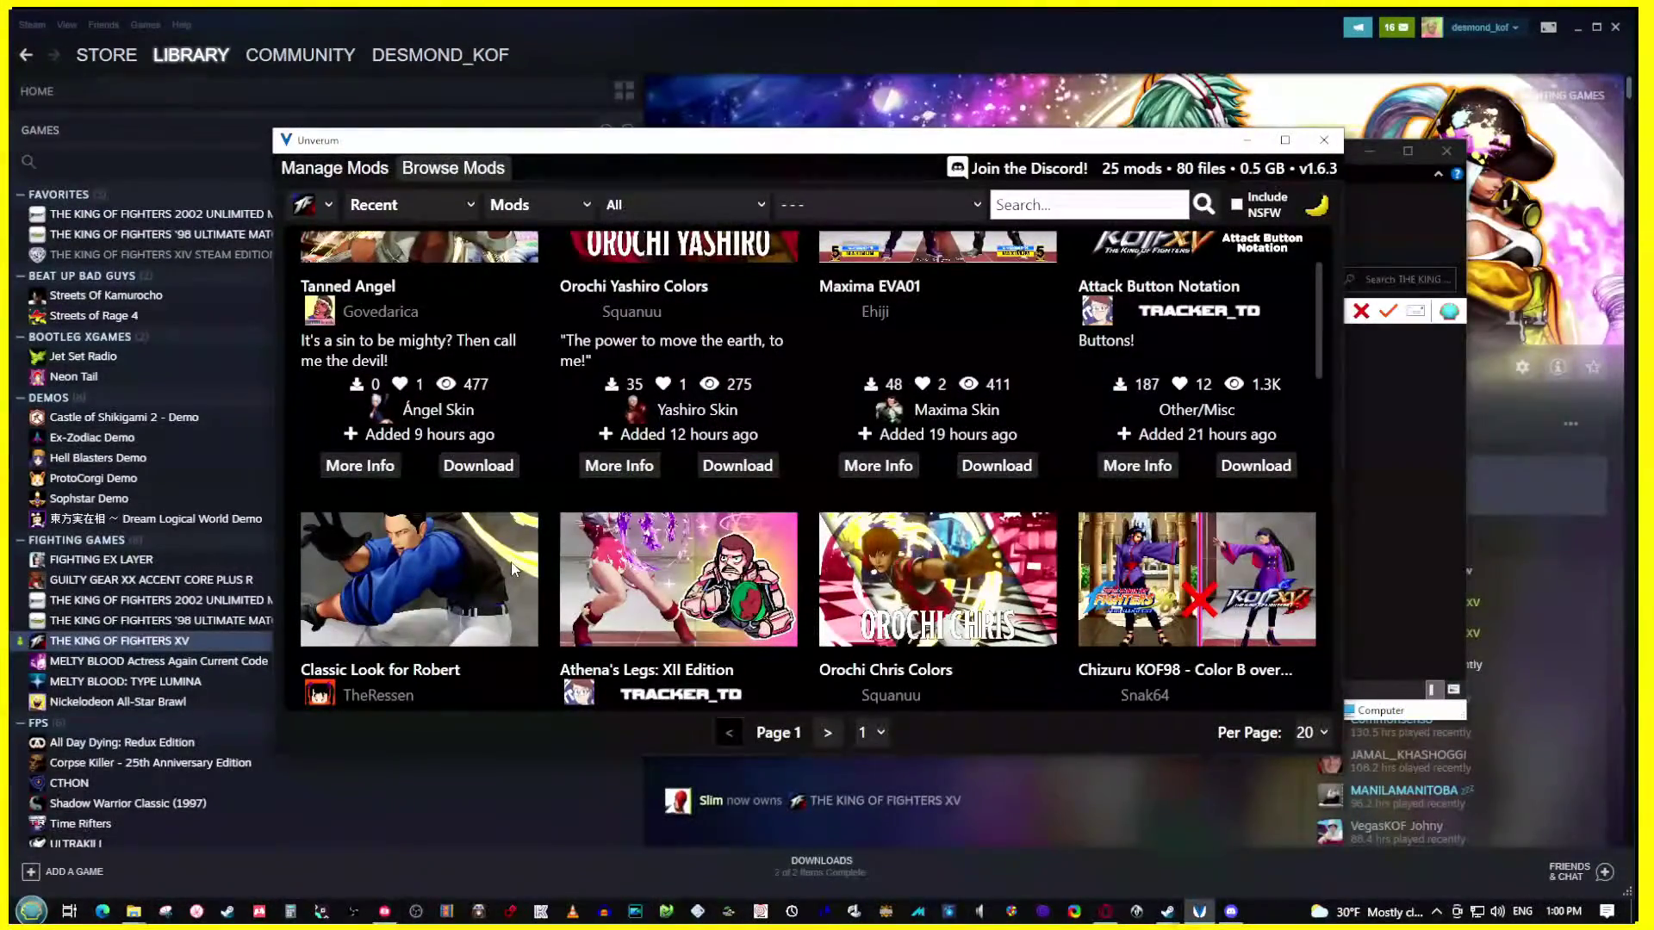
{"action": "scroll", "coordinate": [513, 569], "scroll_direction": "down", "scroll_amount": 10}
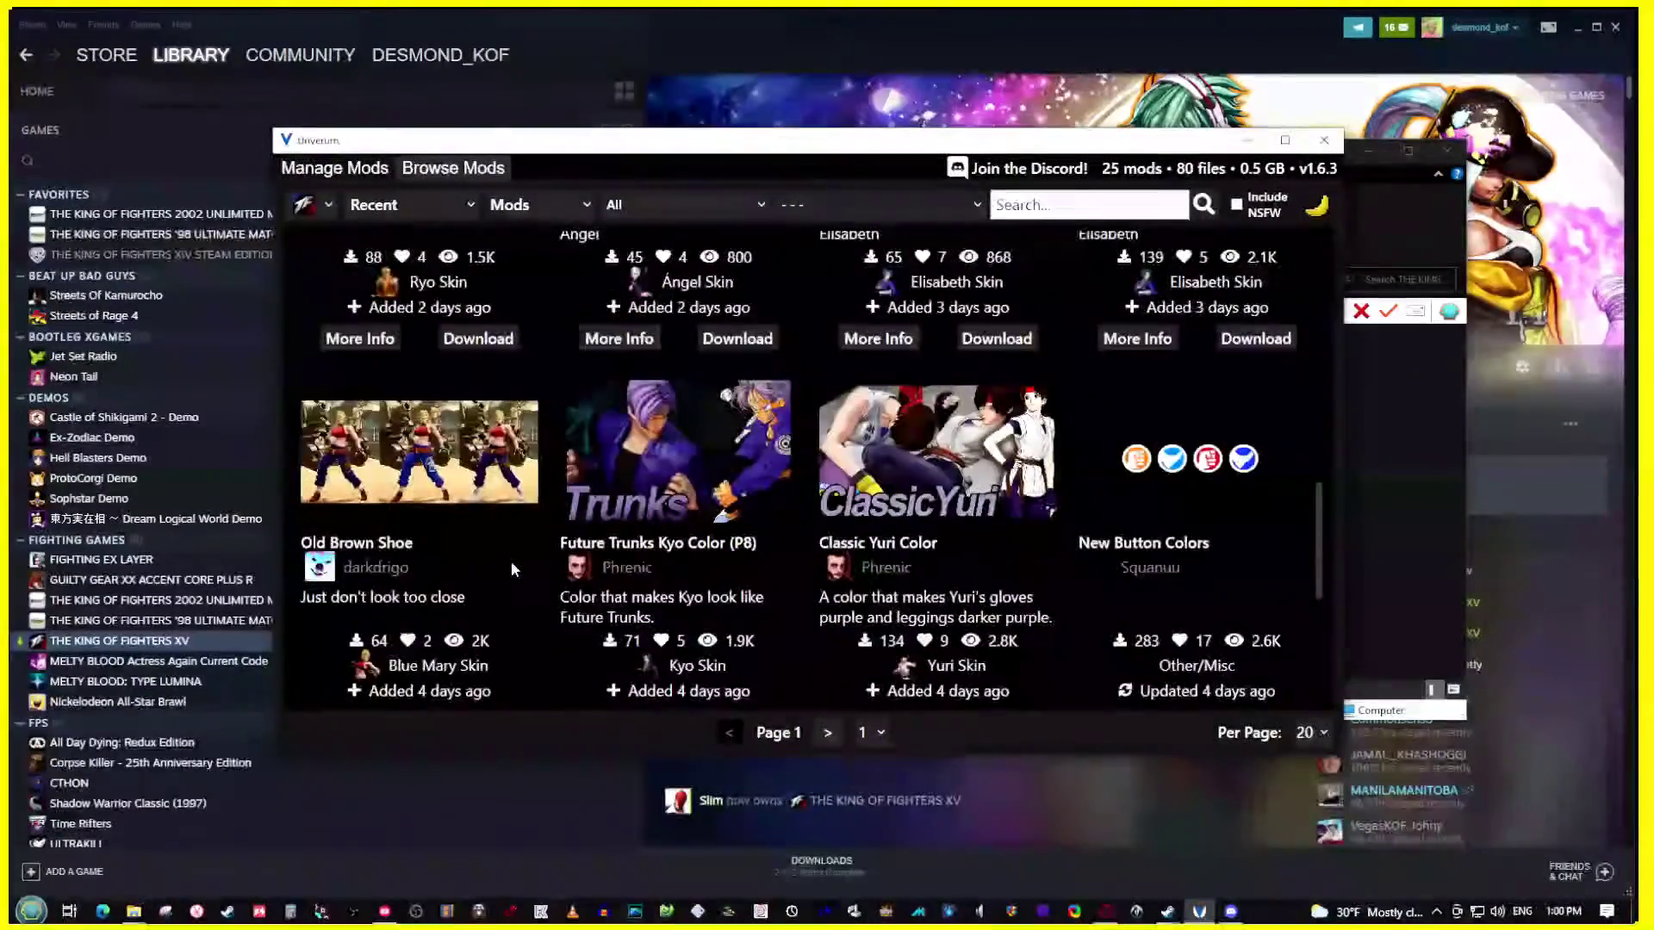
{"action": "scroll", "coordinate": [510, 560], "scroll_direction": "down", "scroll_amount": 10}
{"action": "scroll", "coordinate": [511, 568], "scroll_direction": "up", "scroll_amount": 3}
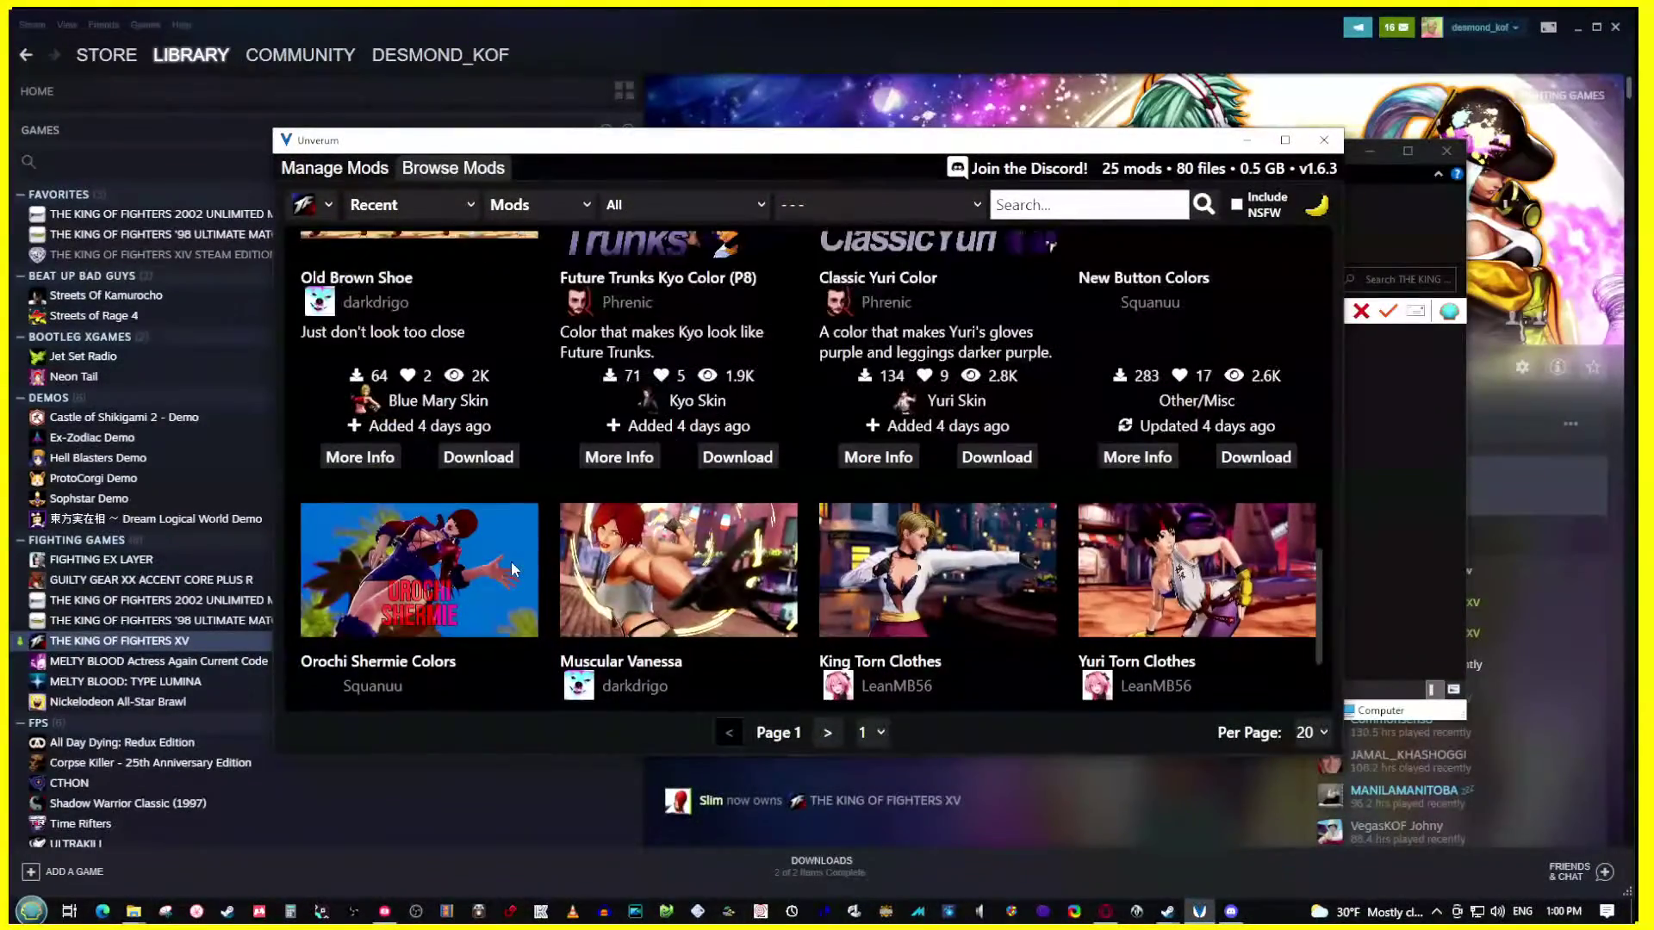
{"action": "scroll", "coordinate": [510, 562], "scroll_direction": "up", "scroll_amount": 8}
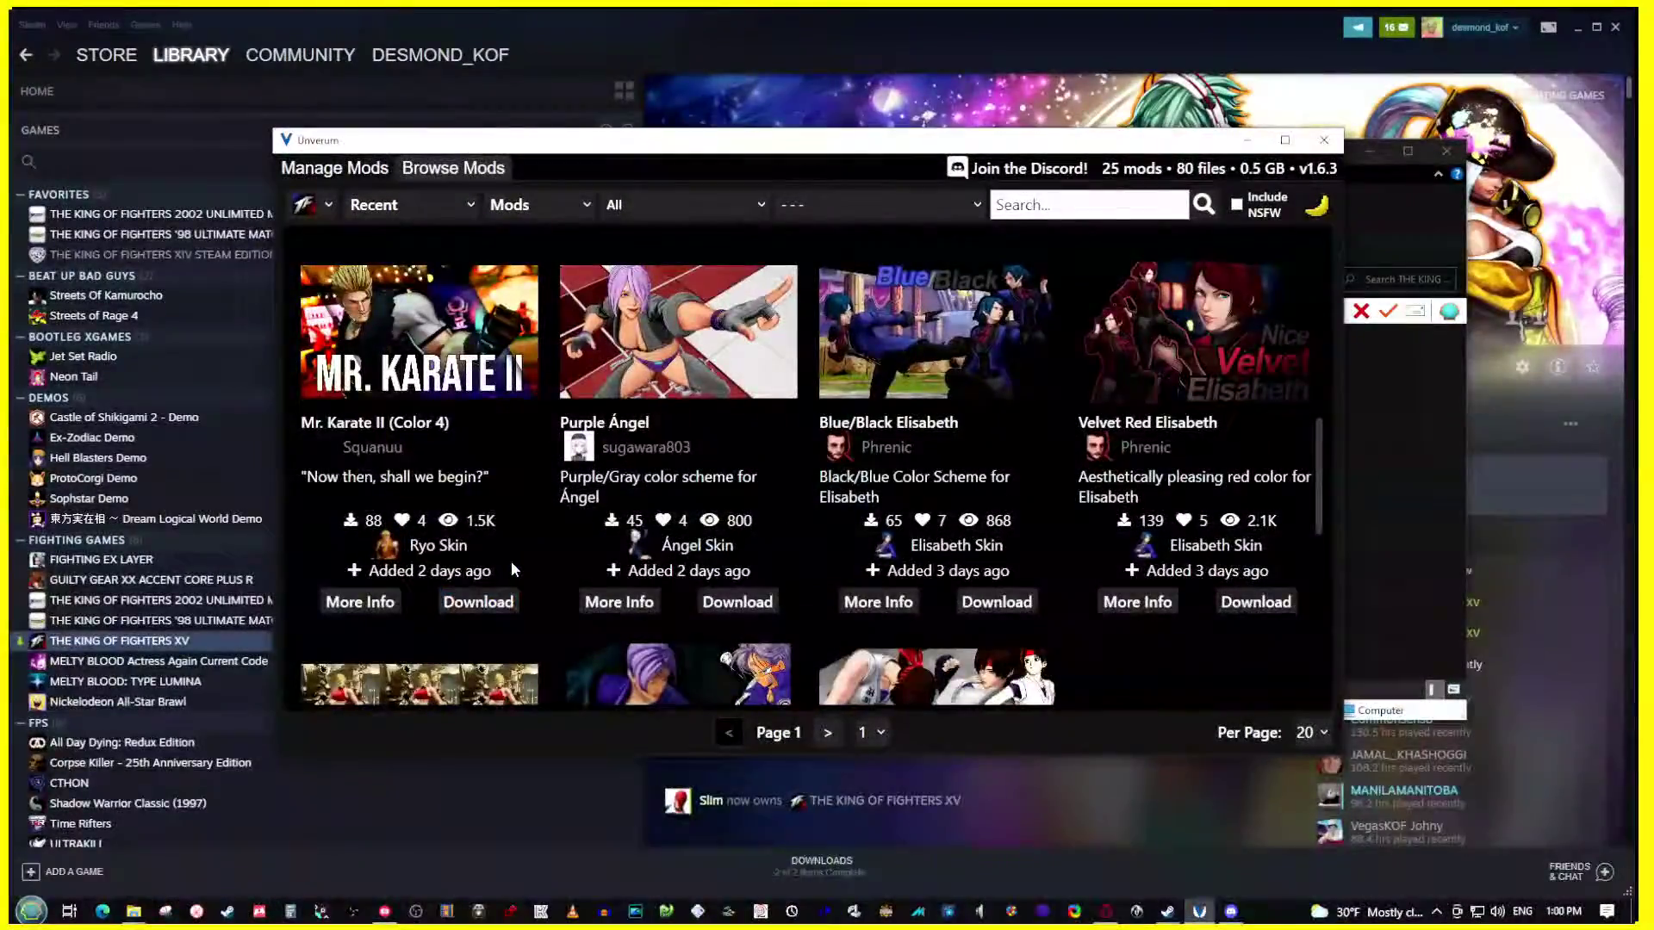
{"action": "scroll", "coordinate": [510, 561], "scroll_direction": "down", "scroll_amount": 3}
{"action": "scroll", "coordinate": [510, 561], "scroll_direction": "up", "scroll_amount": 10}
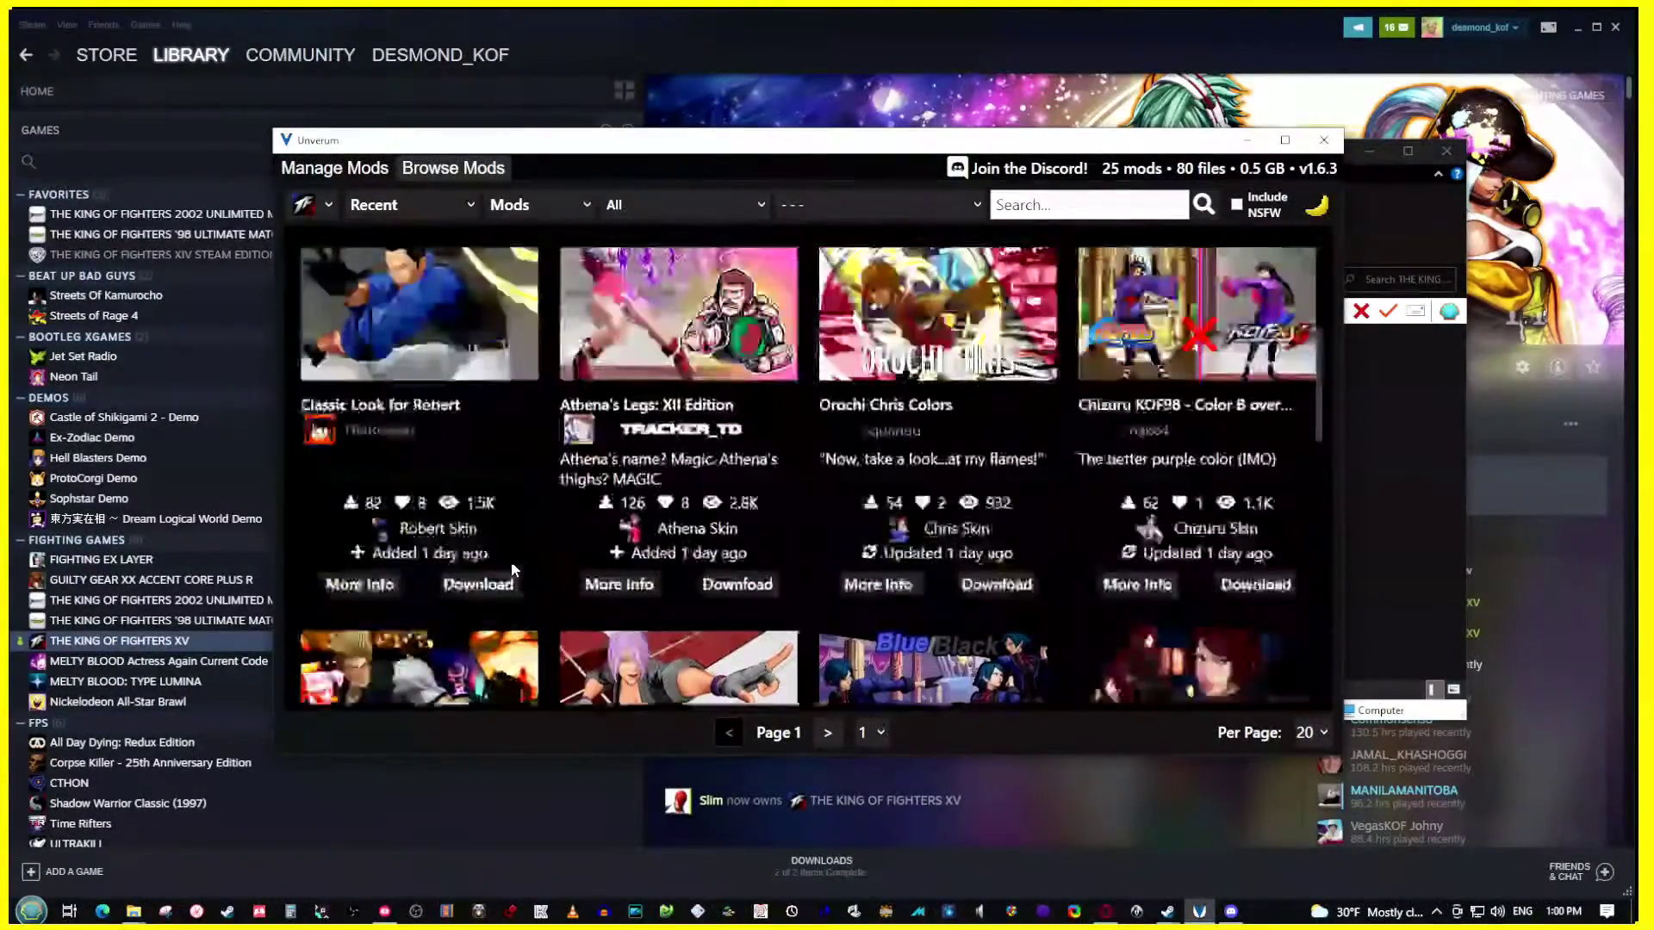
{"action": "scroll", "coordinate": [510, 561], "scroll_direction": "up", "scroll_amount": 4}
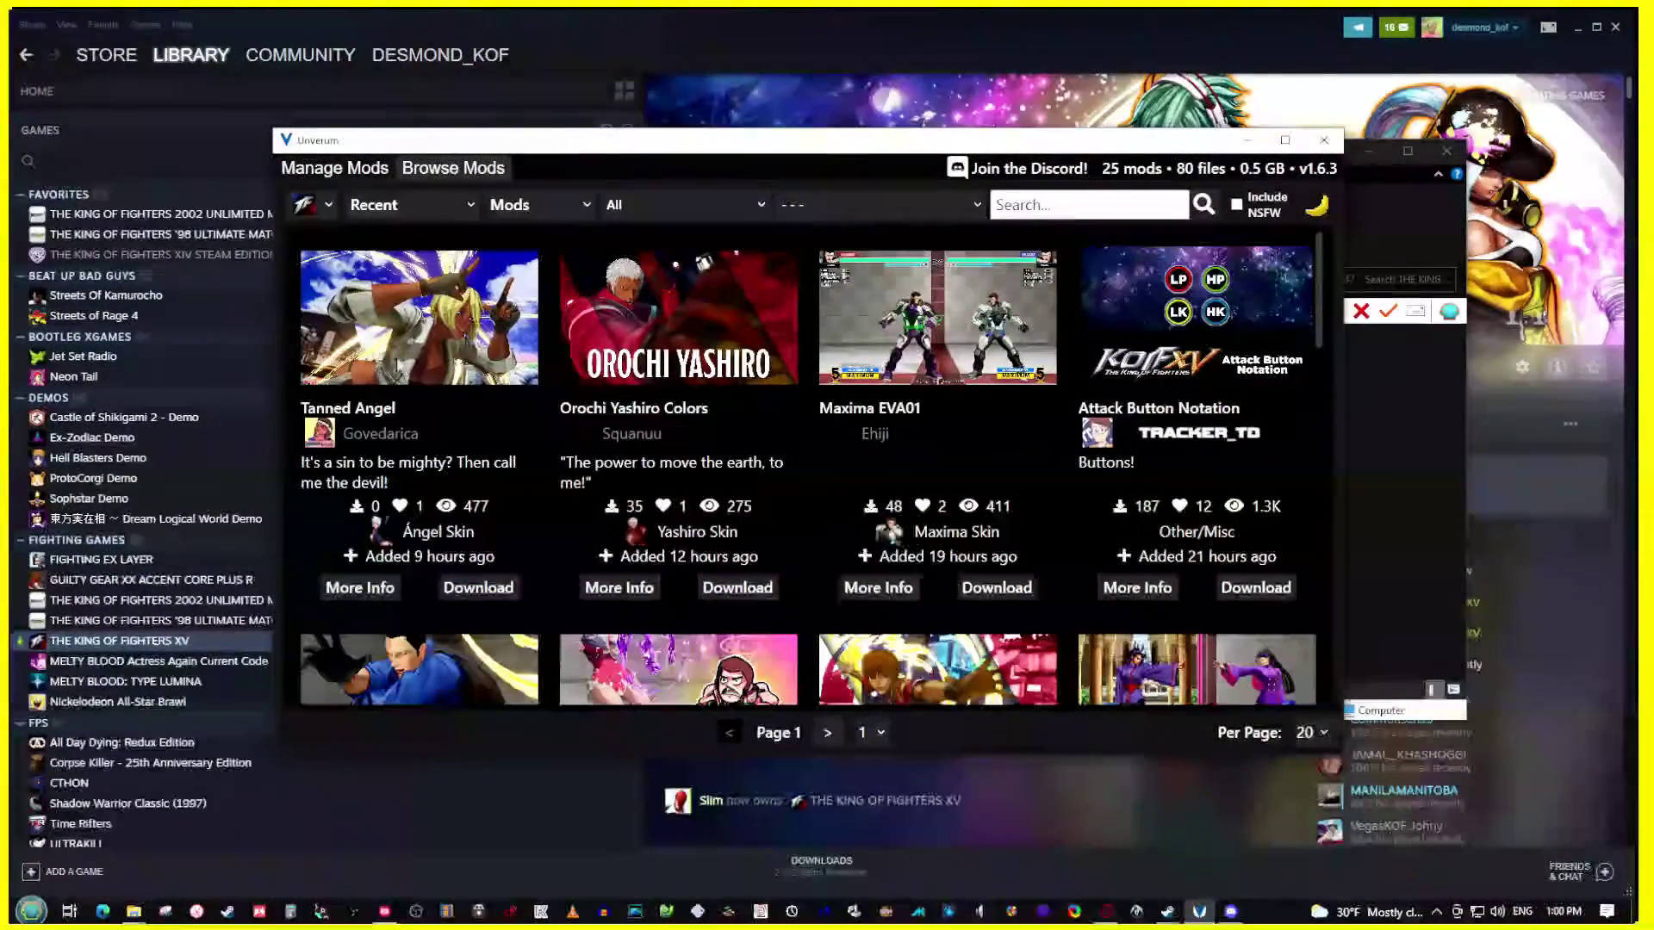
- Download and install the Tanned Angel and Orochi Yashiro Colors mods
{"action": "left_click", "coordinate": [488, 589]}
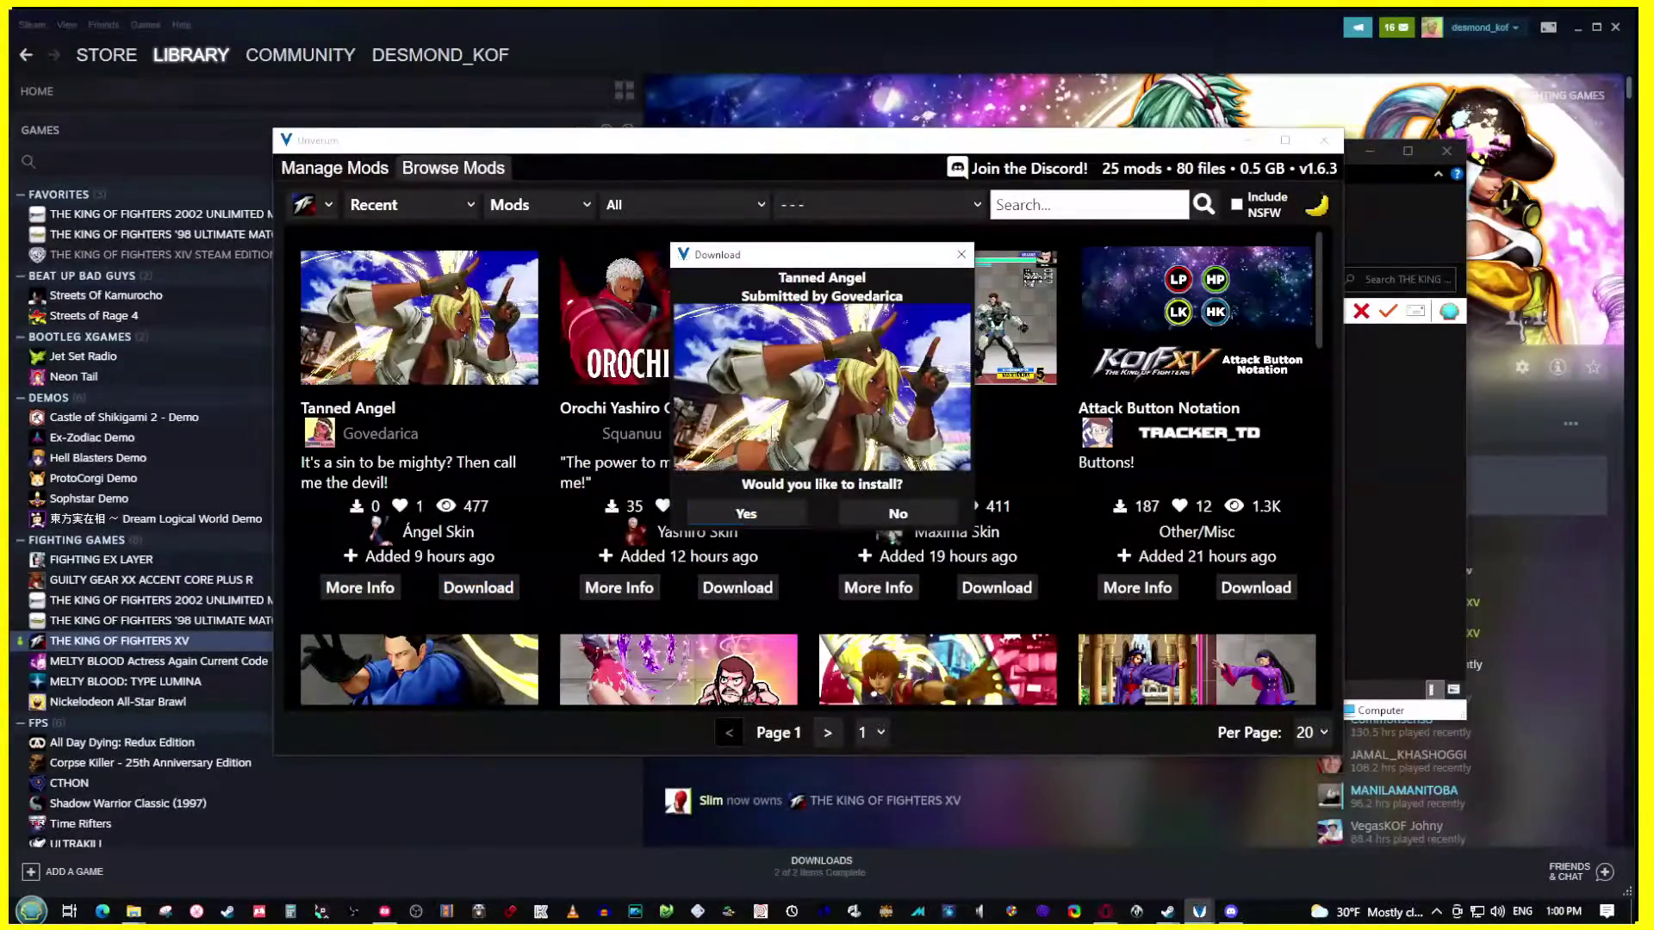
{"action": "left_click", "coordinate": [772, 512]}
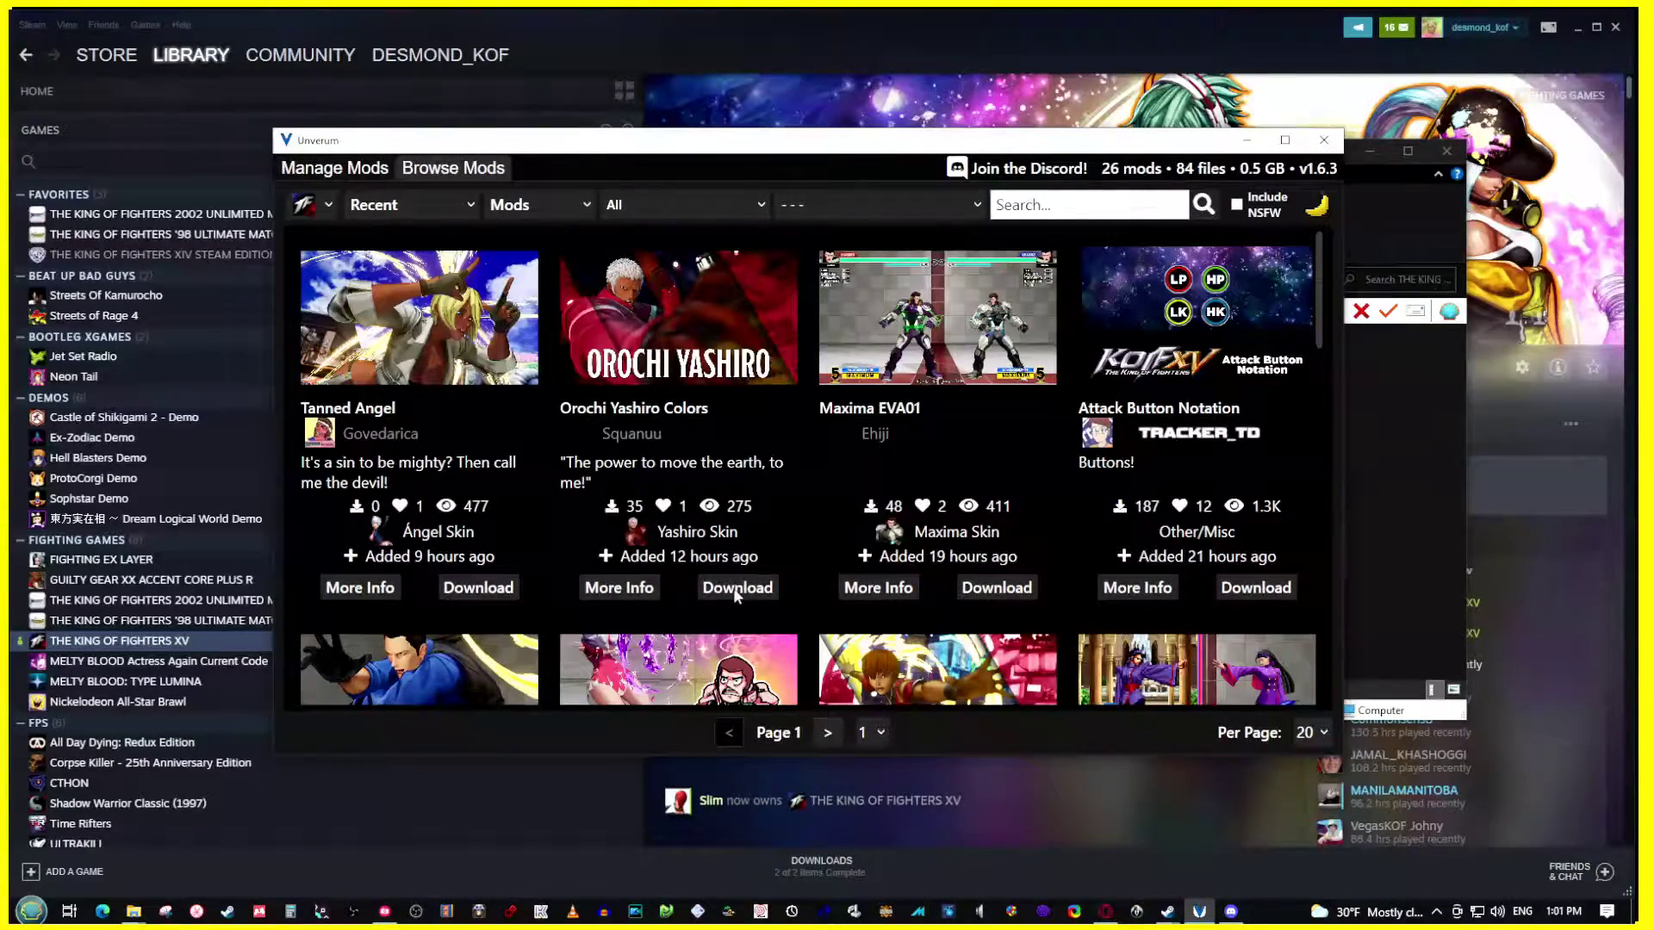
{"action": "left_click", "coordinate": [737, 592]}
{"action": "left_click", "coordinate": [773, 514]}
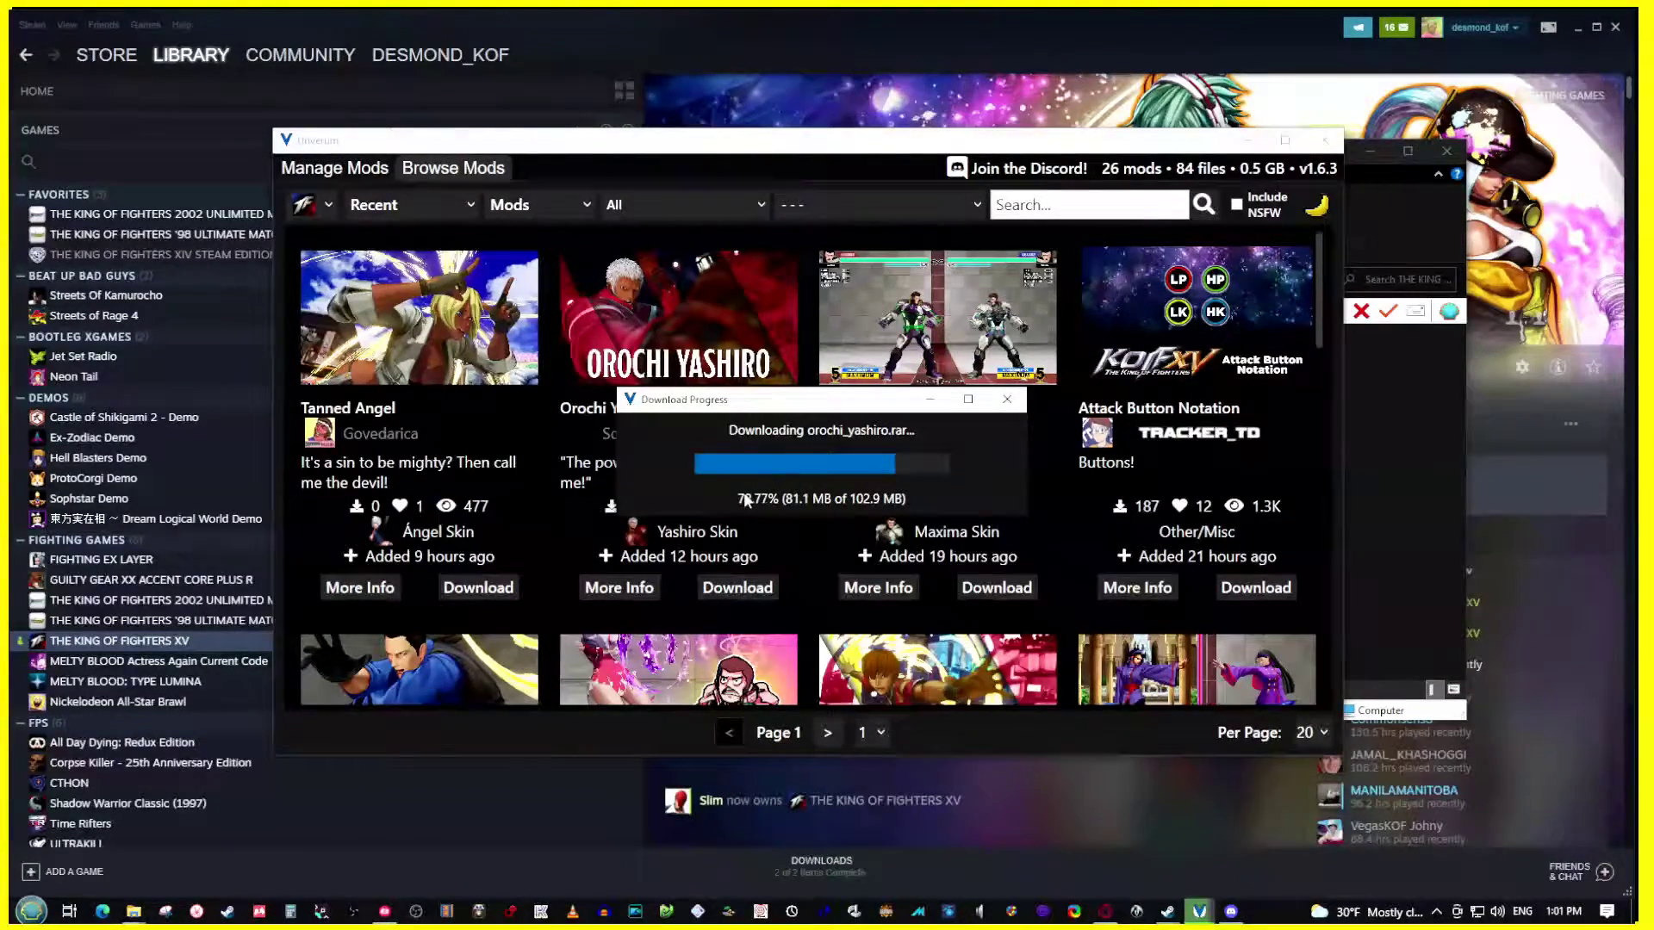
- Check the installed mods list, then view Tanned Angel's detail page in the catalogue
{"action": "left_click", "coordinate": [1105, 916]}
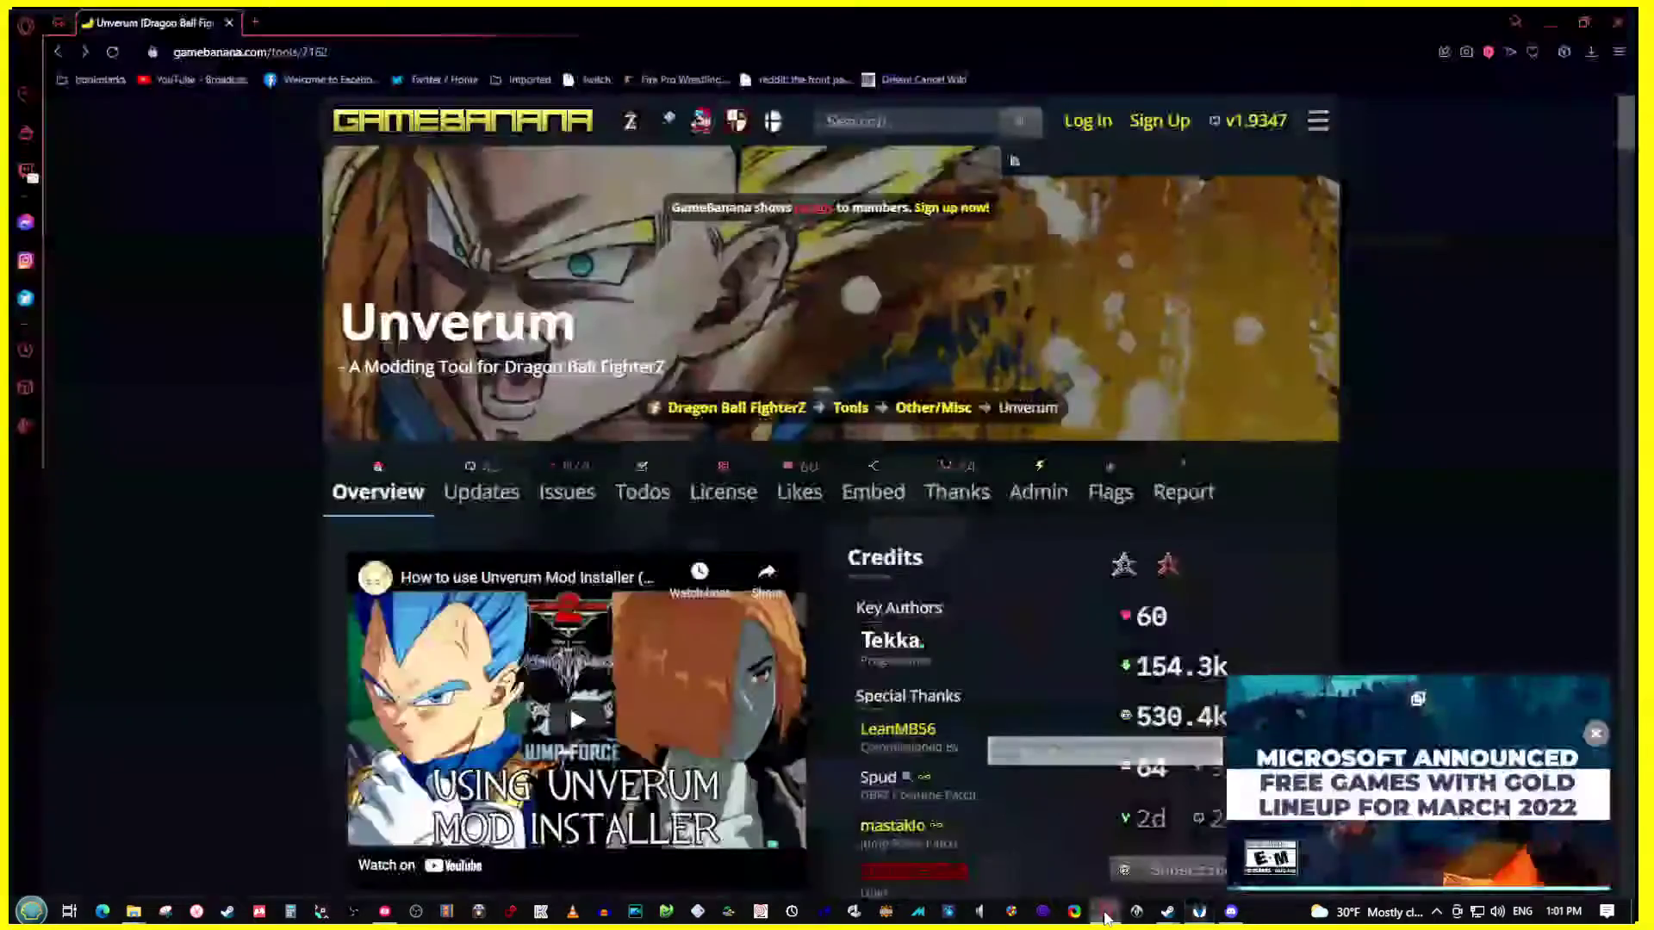
{"action": "left_click", "coordinate": [313, 160]}
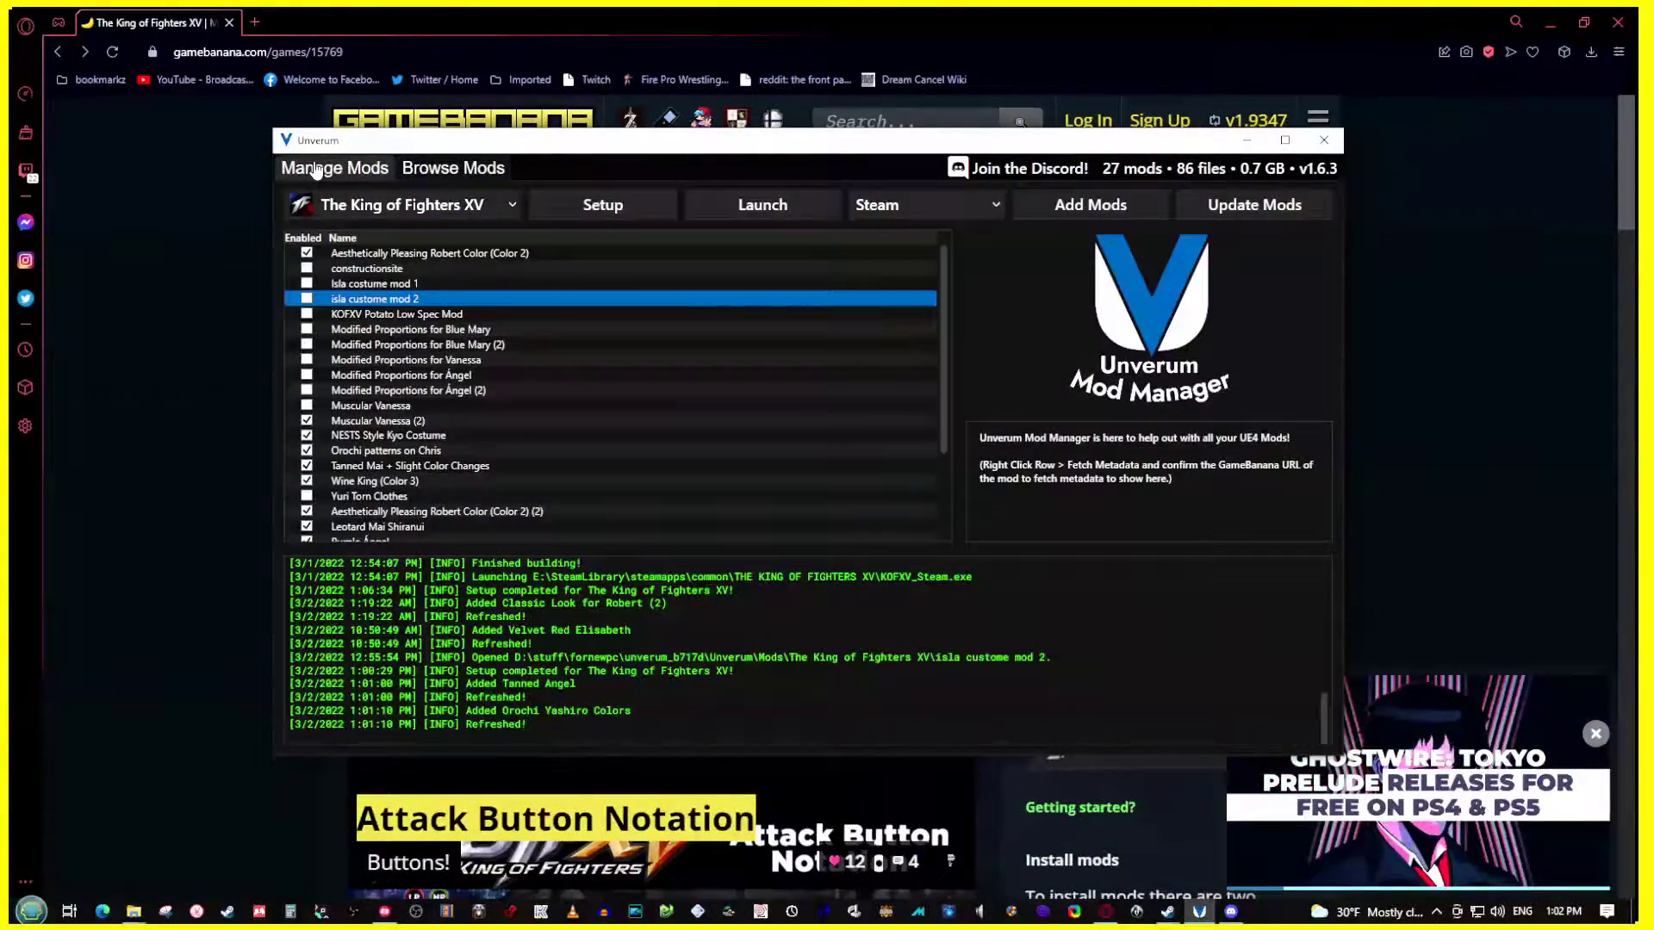
{"action": "scroll", "coordinate": [372, 515], "scroll_direction": "down", "scroll_amount": 5}
{"action": "scroll", "coordinate": [372, 515], "scroll_direction": "up", "scroll_amount": 1}
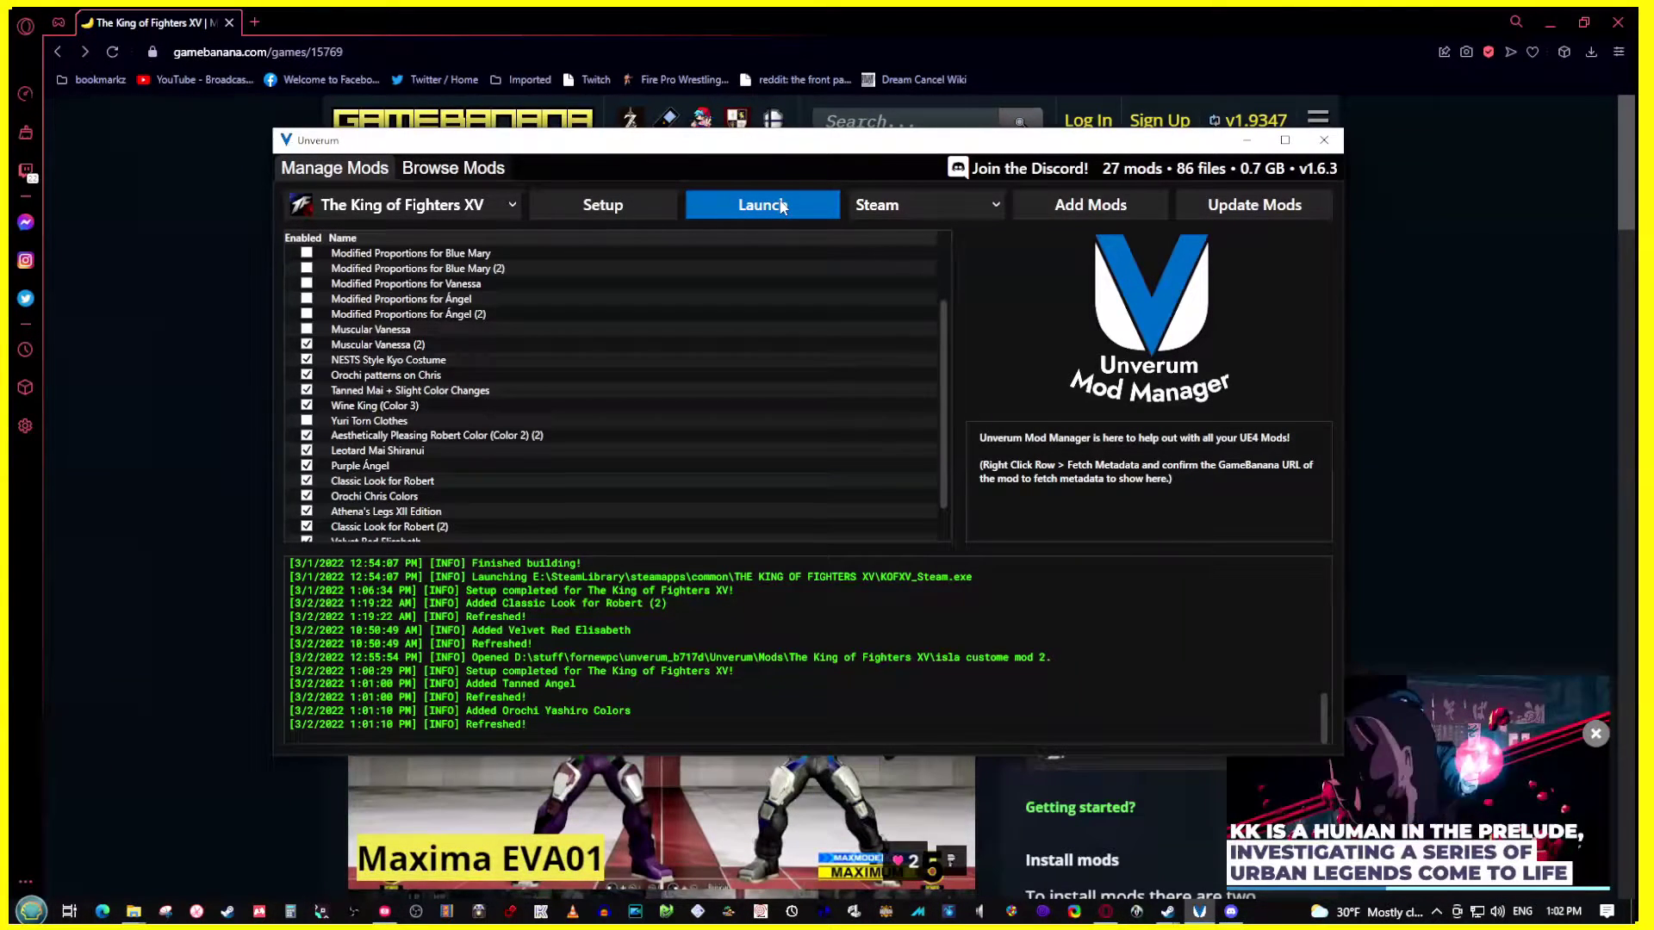
{"action": "scroll", "coordinate": [674, 343], "scroll_direction": "down", "scroll_amount": 1}
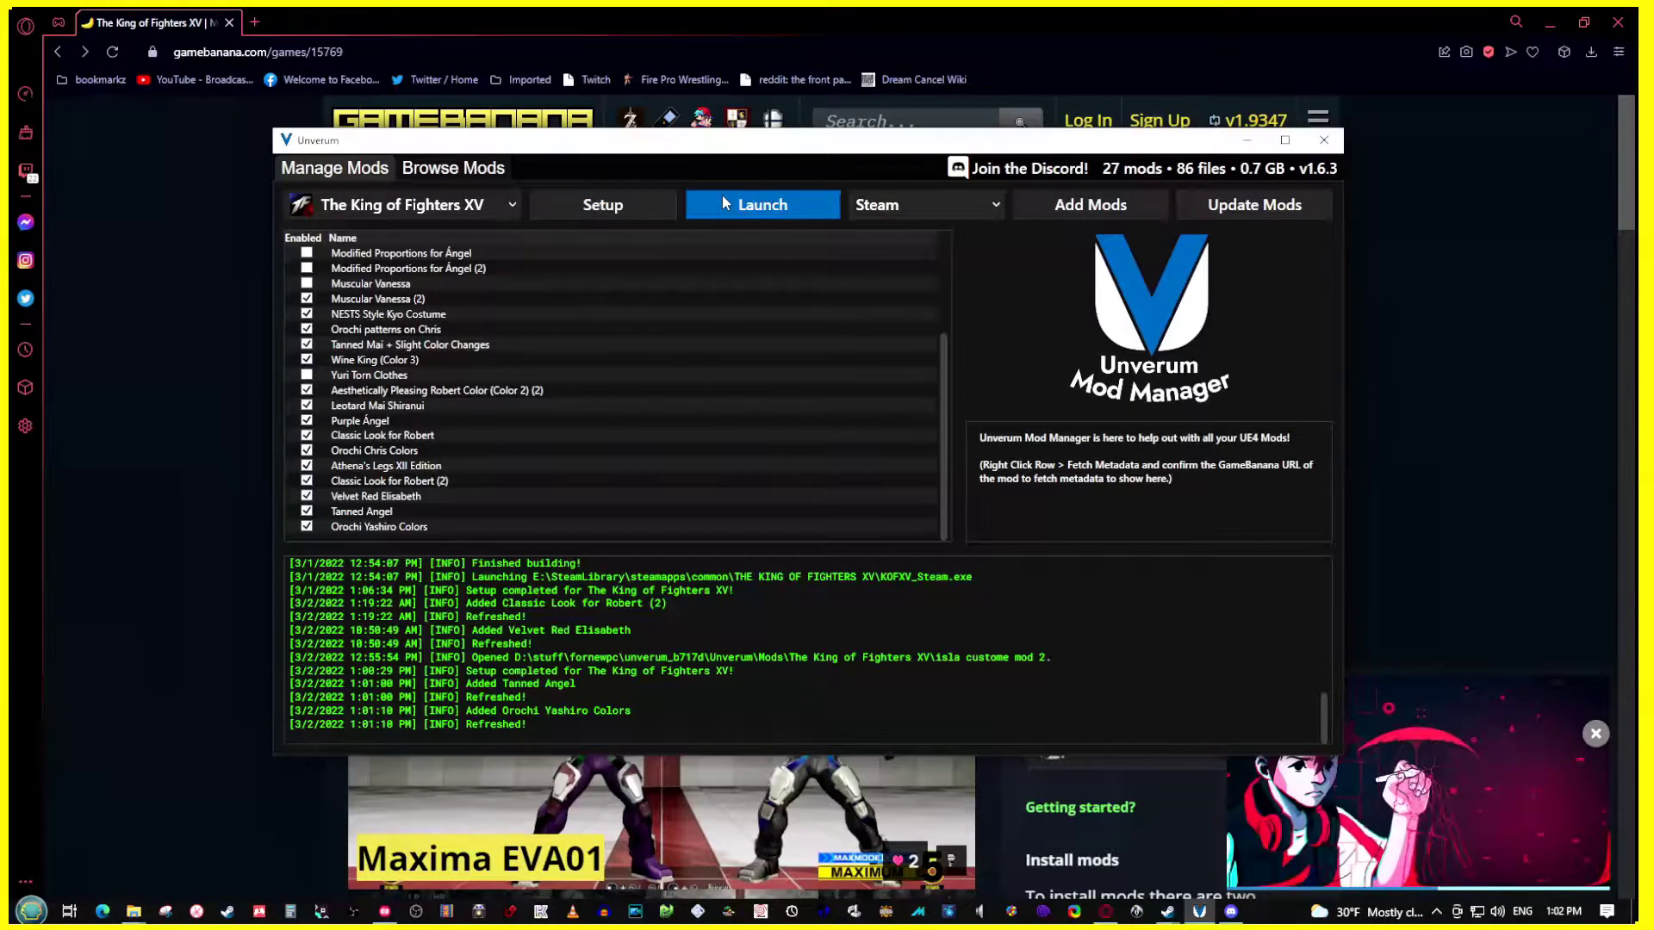
{"action": "left_click", "coordinate": [430, 511]}
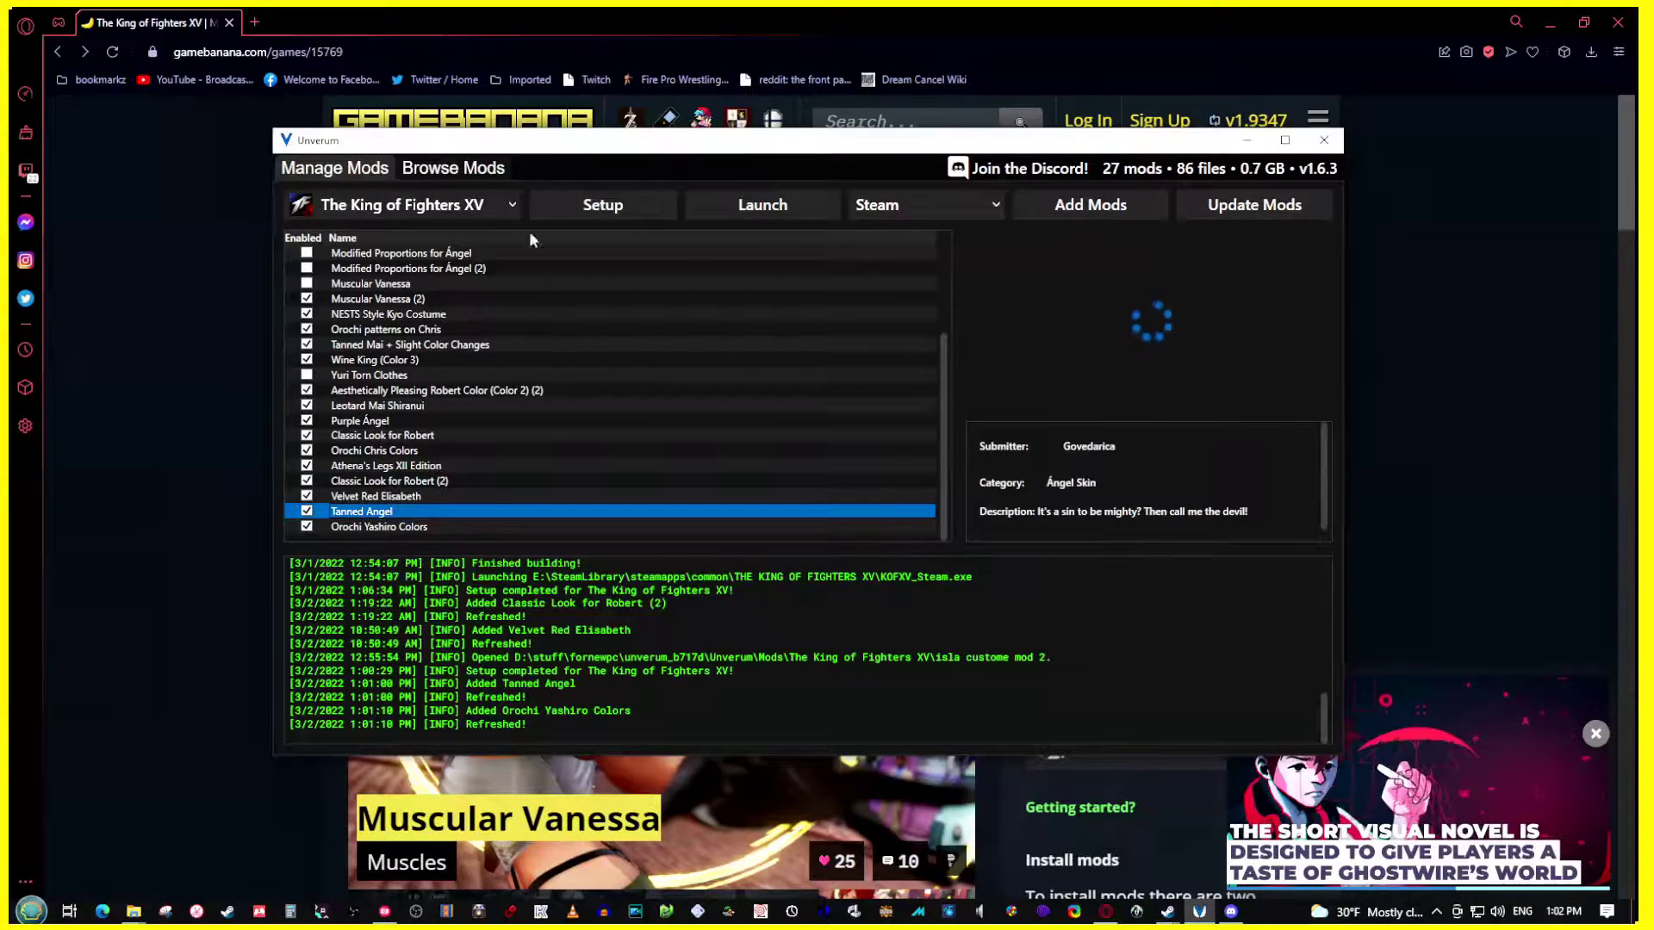
{"action": "left_click", "coordinate": [457, 177]}
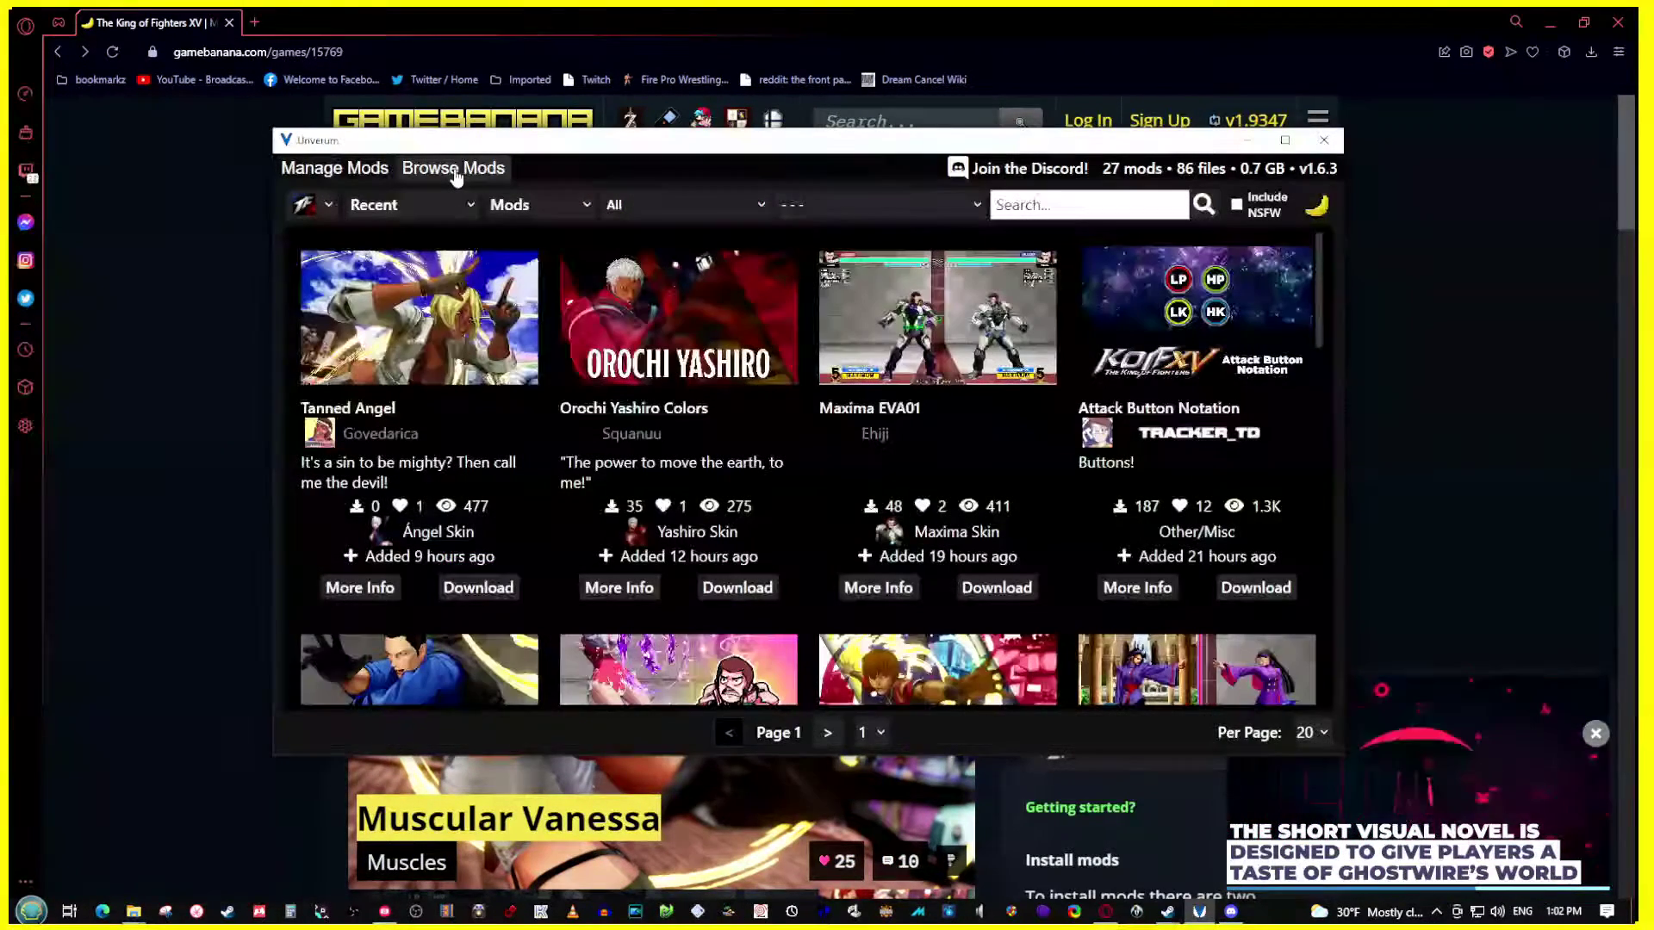
{"action": "left_click", "coordinate": [361, 585]}
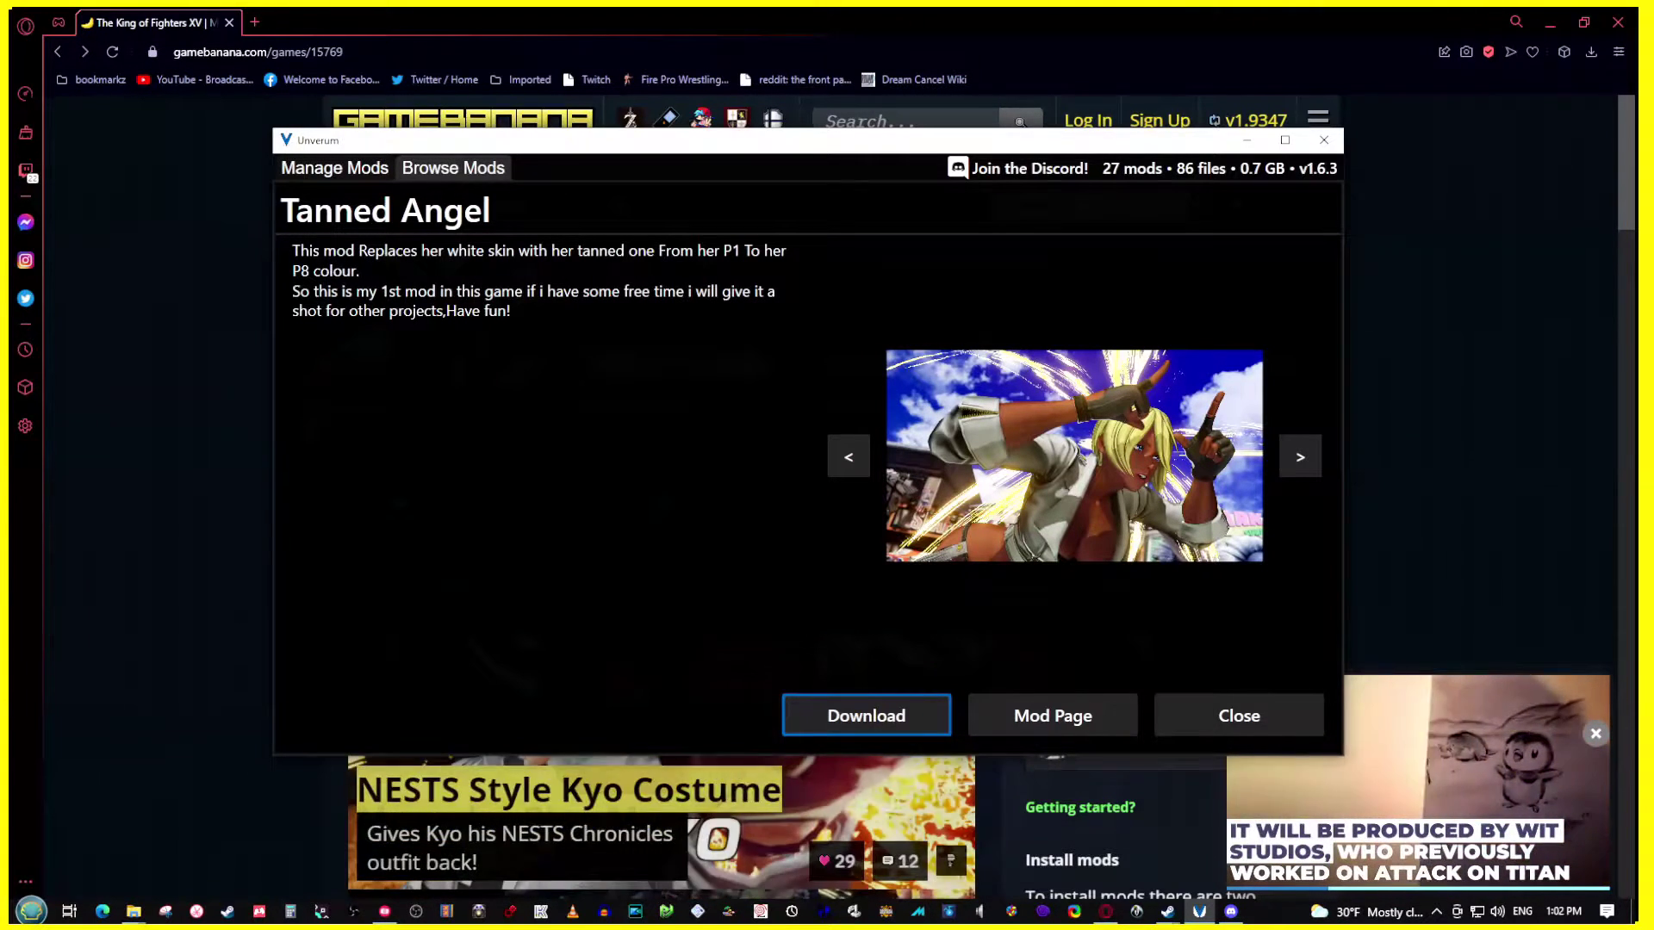
- Launch King of Fighters XV with the enabled mods and crouch Ángel to check the tanned skin
{"action": "left_click", "coordinate": [316, 173]}
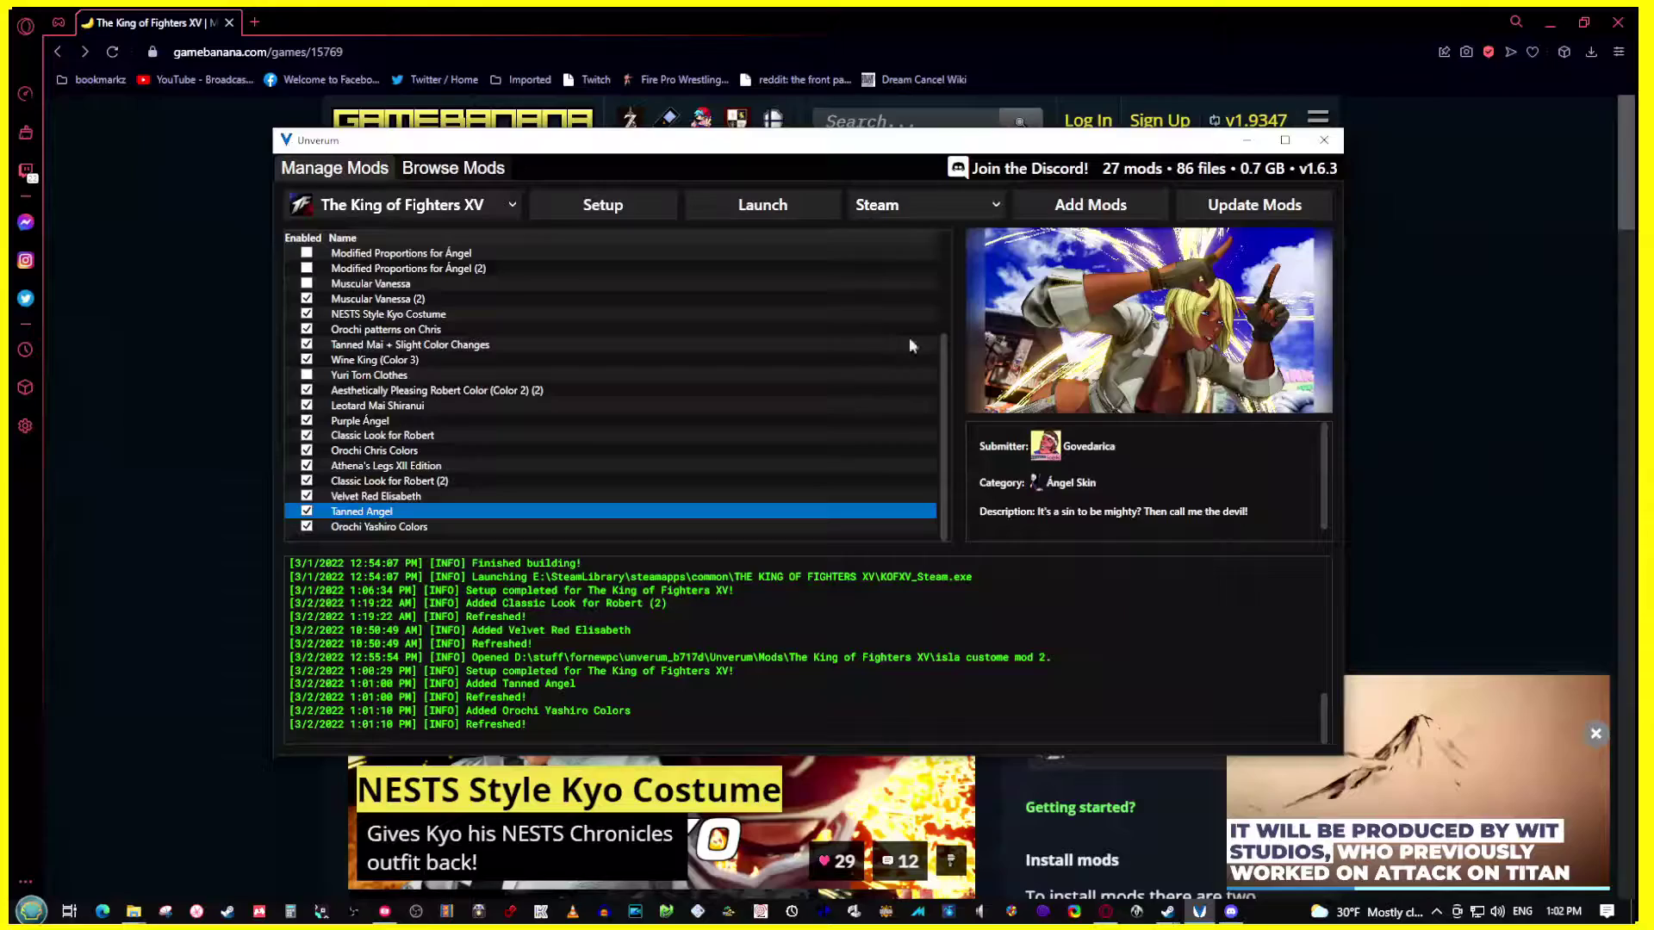
{"action": "left_click", "coordinate": [773, 211]}
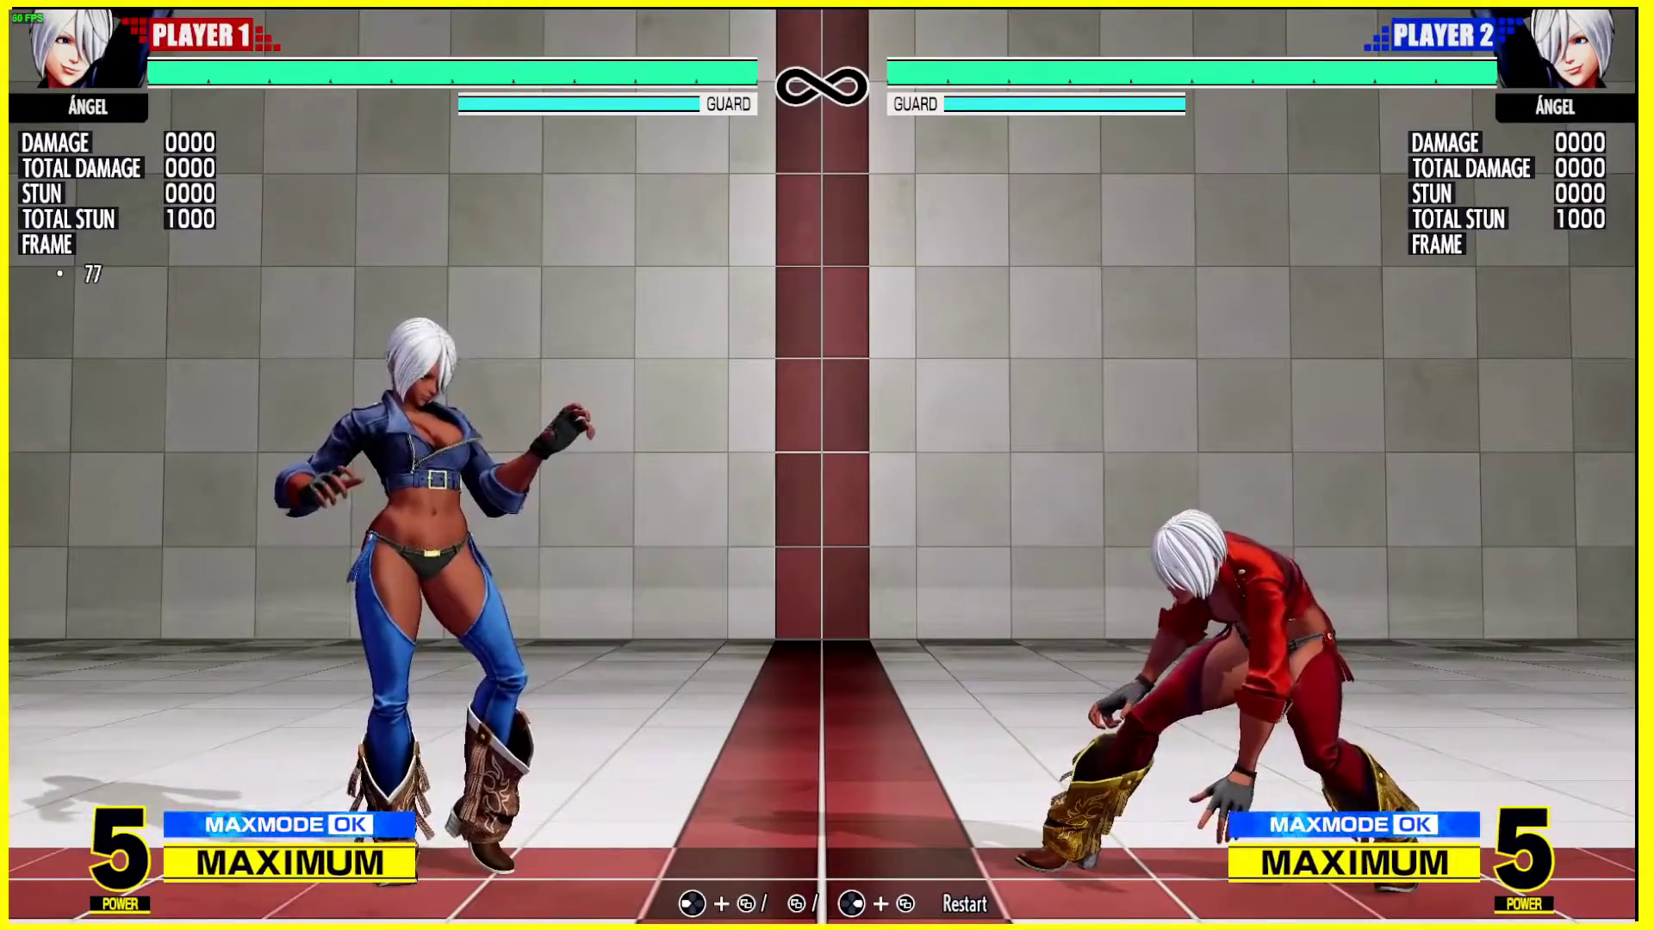
{"action": "key", "text": "Down"}
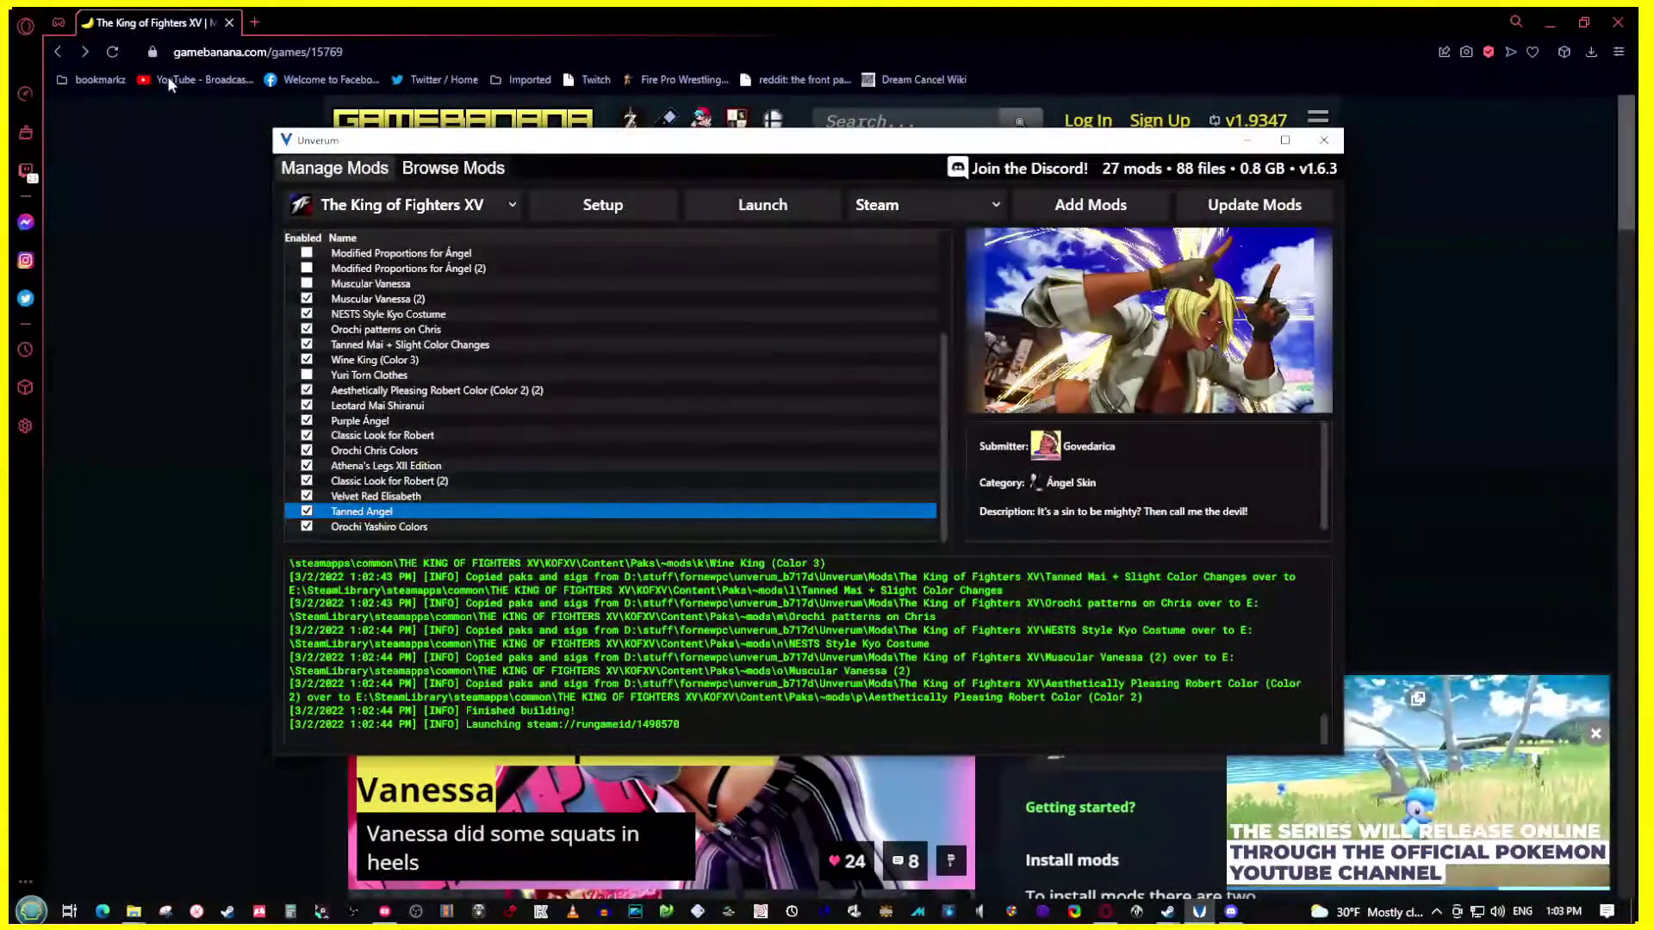
- View the Tanned Angel mod's details, then close them to return to the Browse Mods grid
{"action": "left_click", "coordinate": [456, 169]}
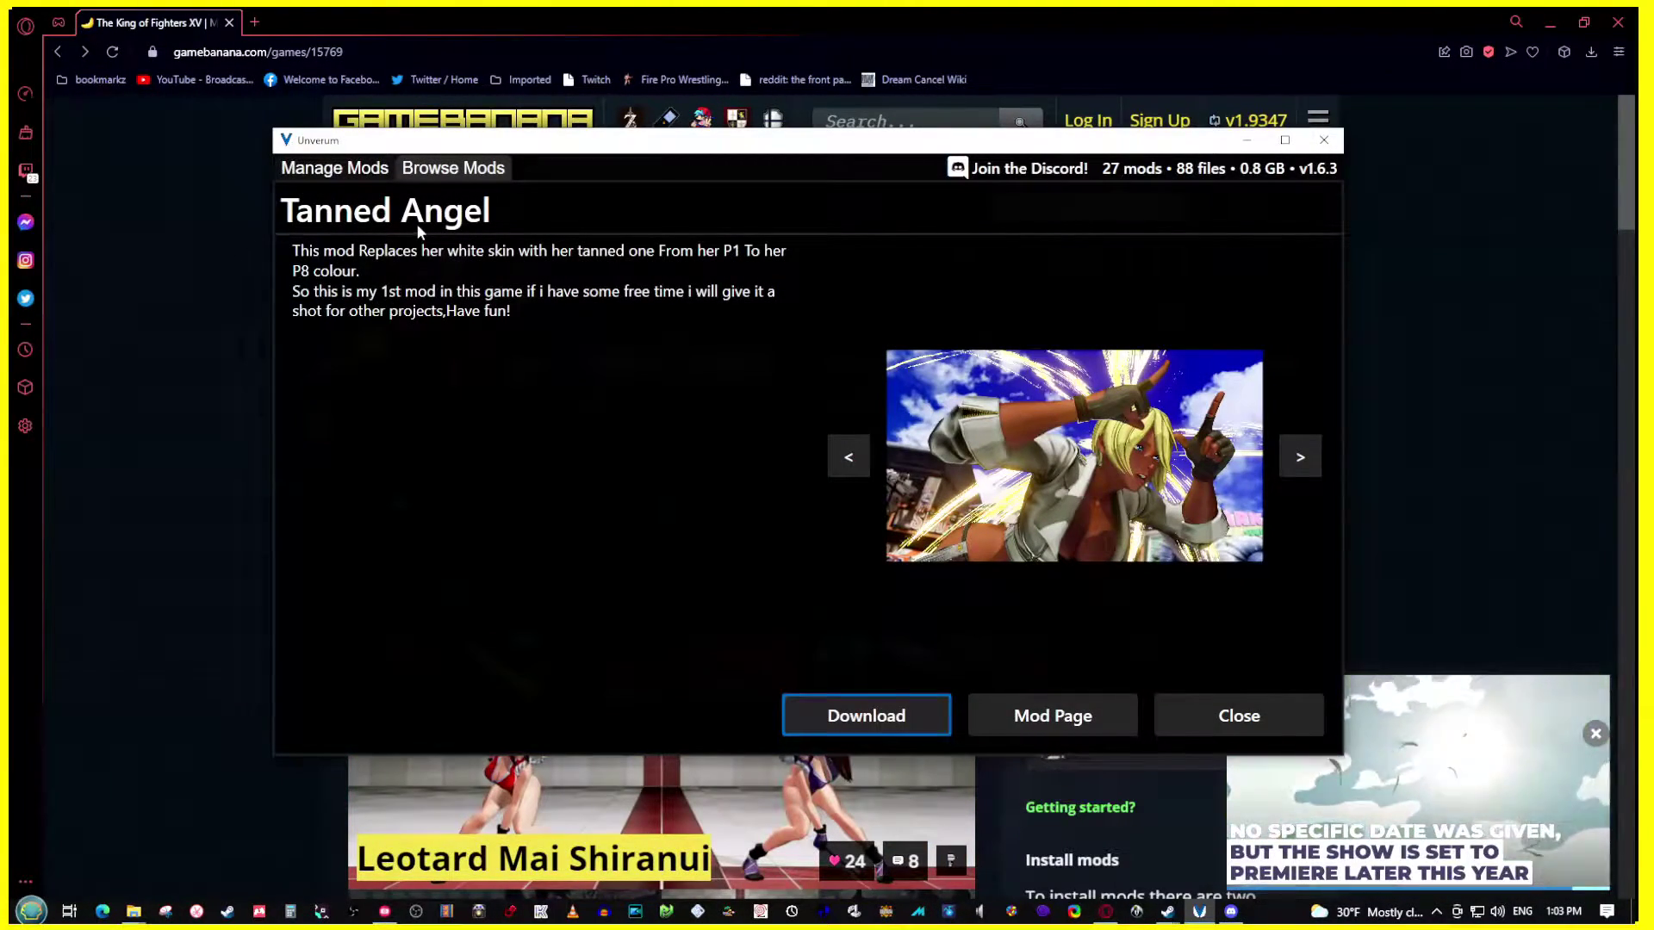
{"action": "left_click", "coordinate": [1207, 715]}
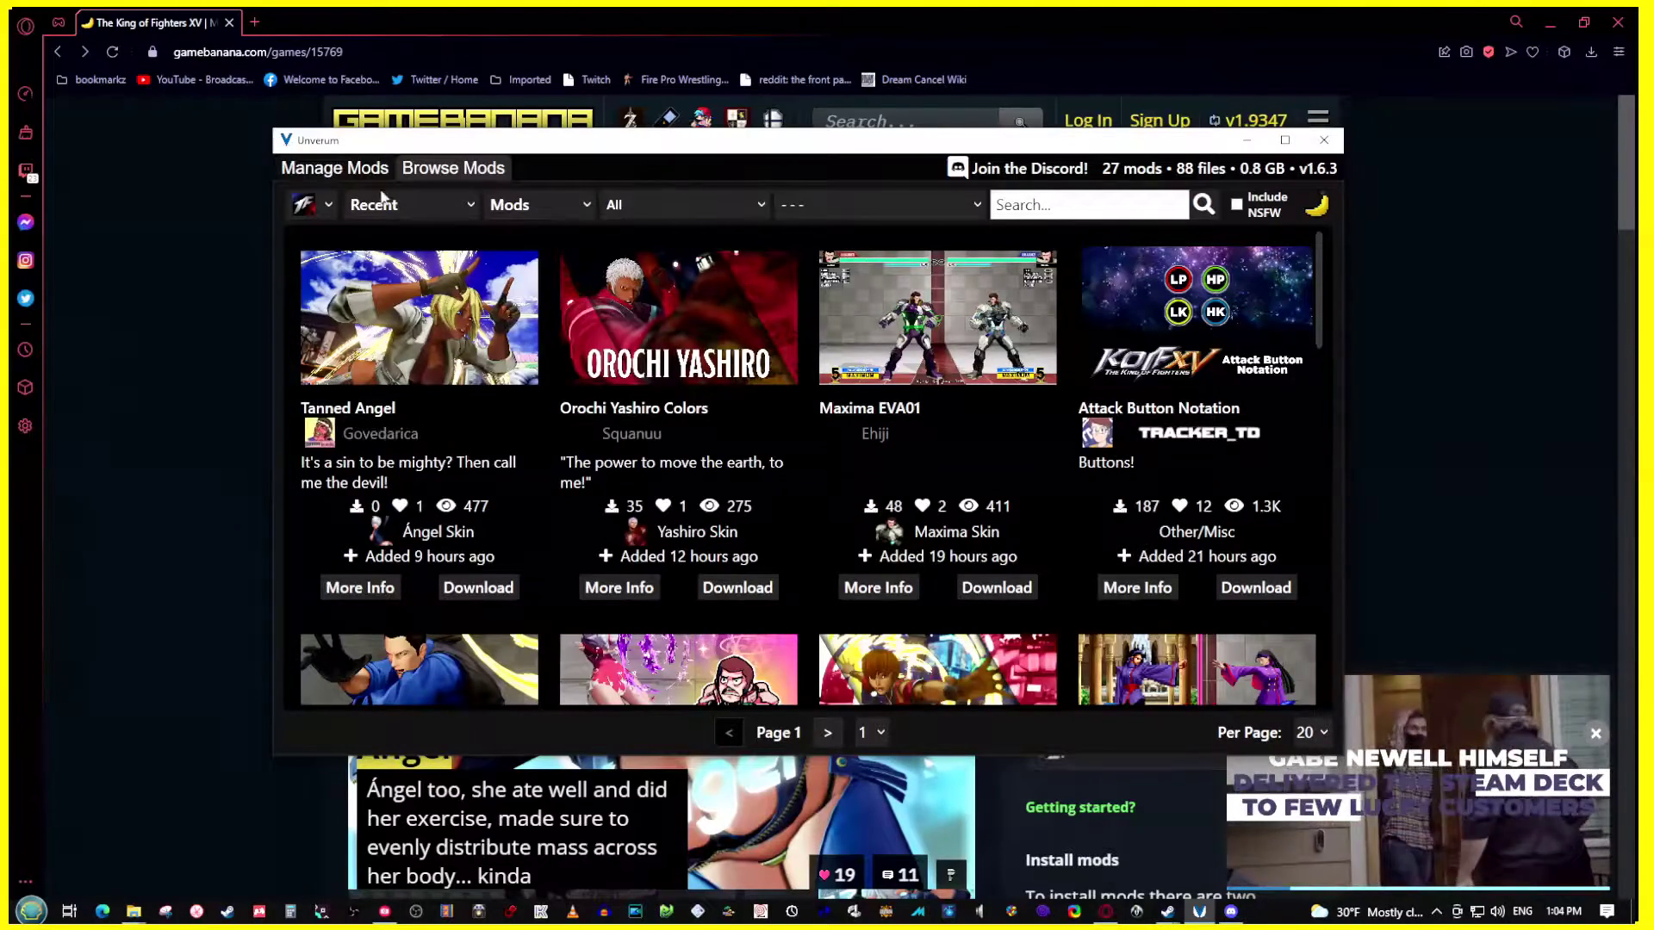
- Return to Manage Mods and scroll down the DeviantArt Isla costume mod page
{"action": "left_click", "coordinate": [342, 169]}
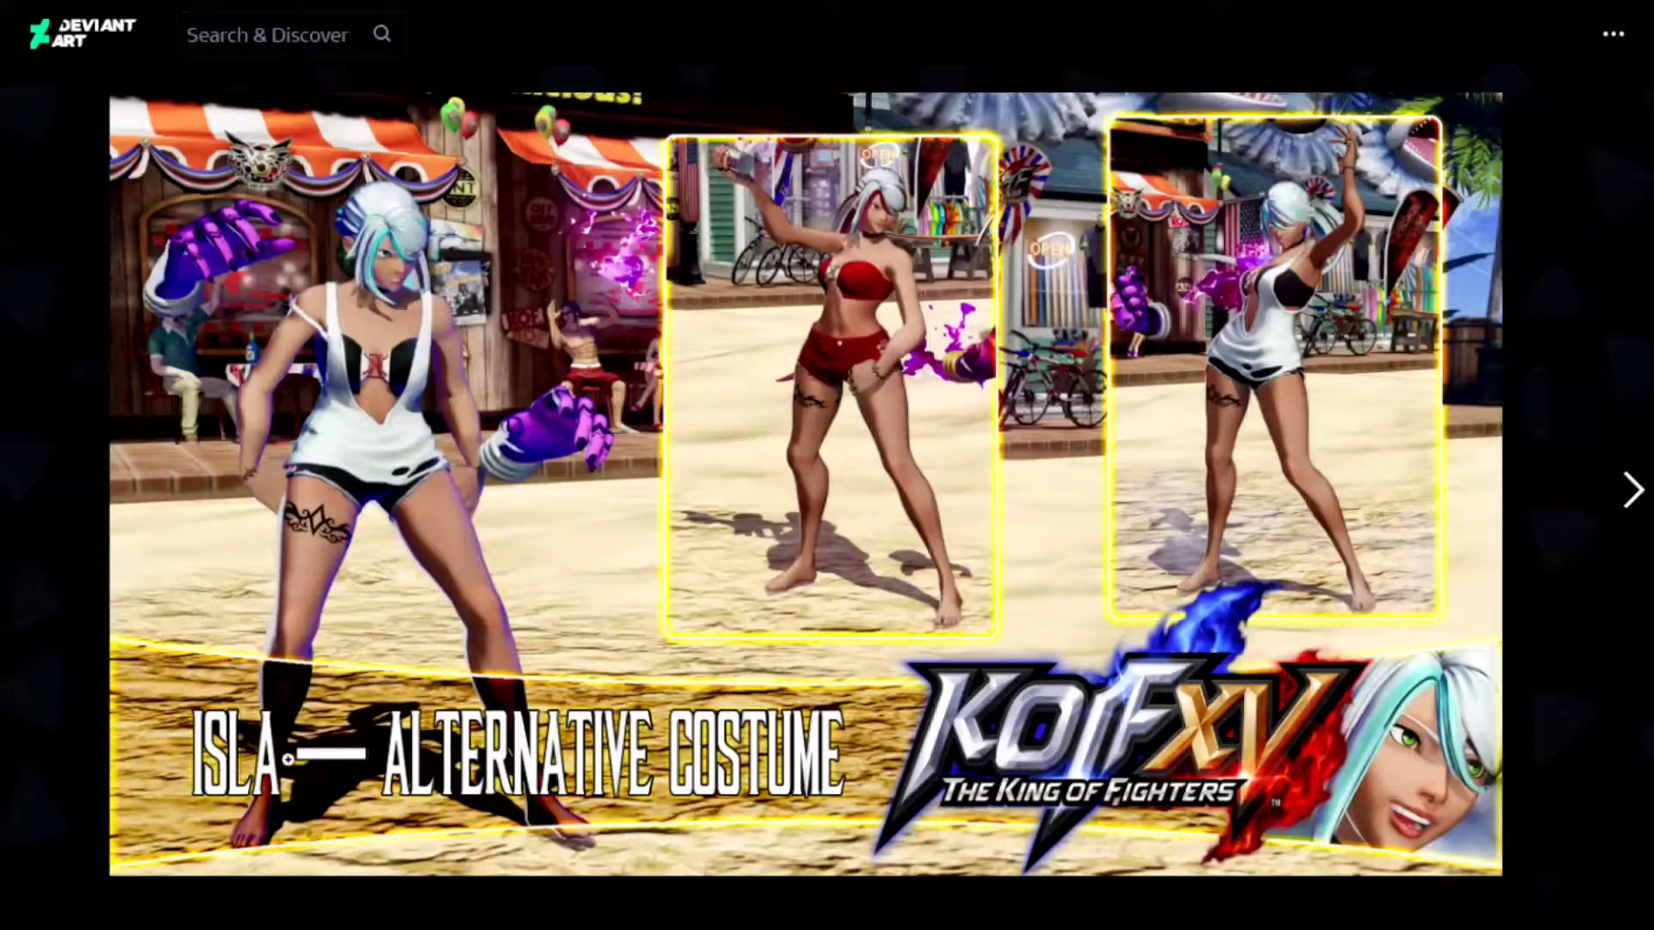
{"action": "scroll", "coordinate": [512, 709], "scroll_direction": "down", "scroll_amount": 2}
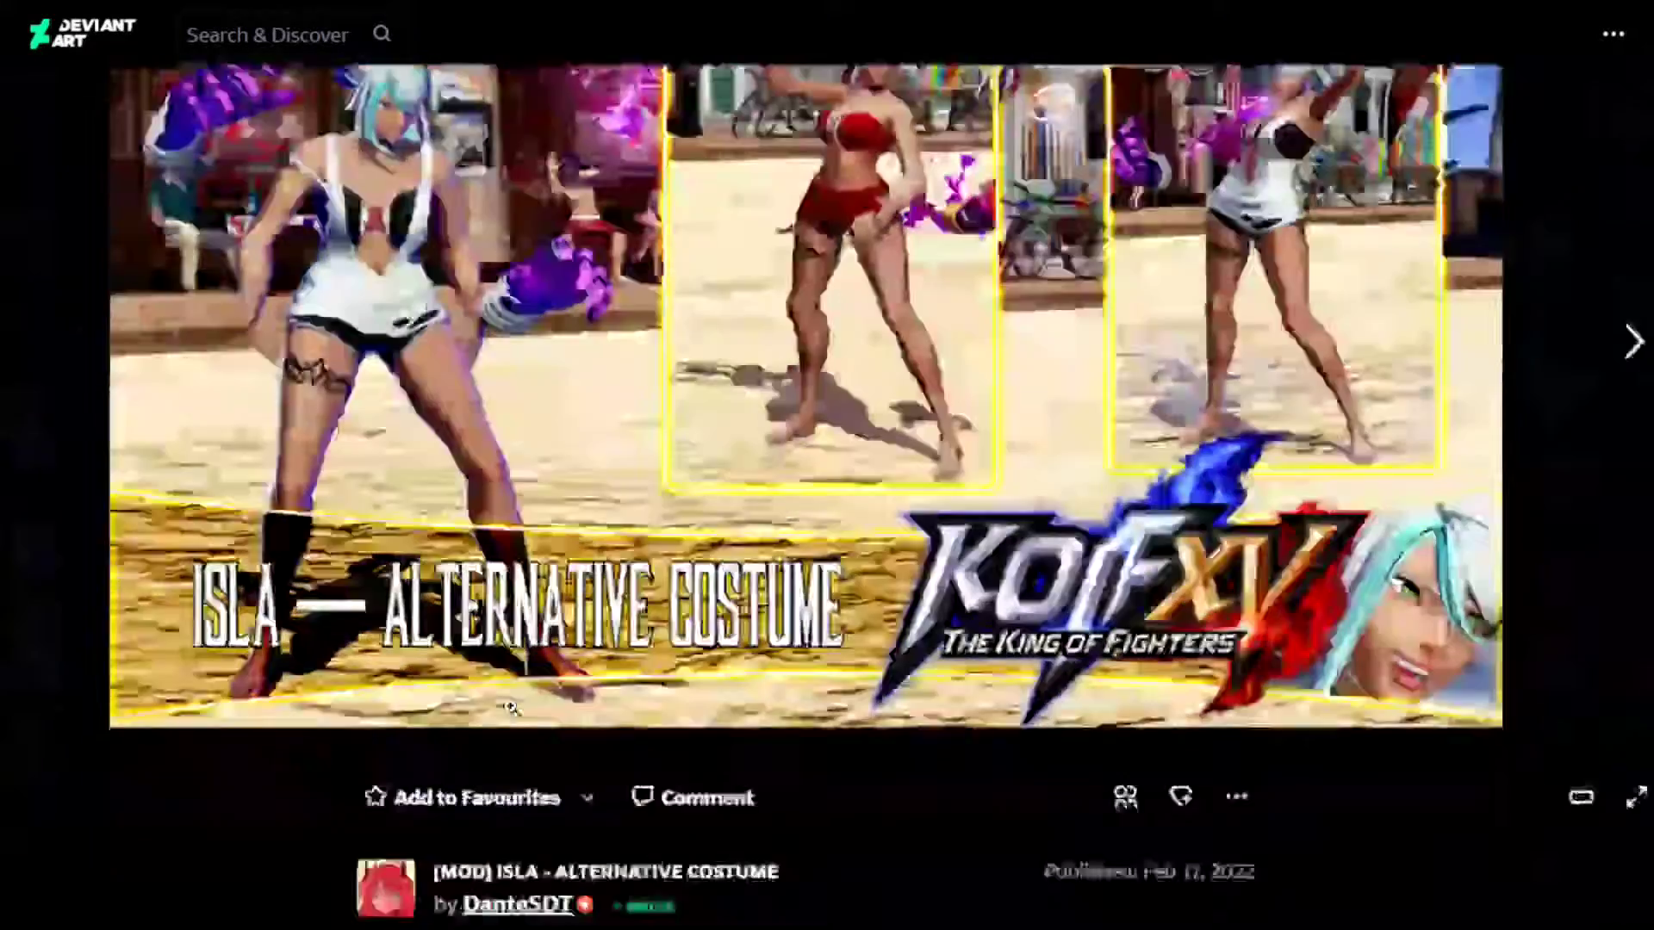
{"action": "scroll", "coordinate": [512, 709], "scroll_direction": "down", "scroll_amount": 5}
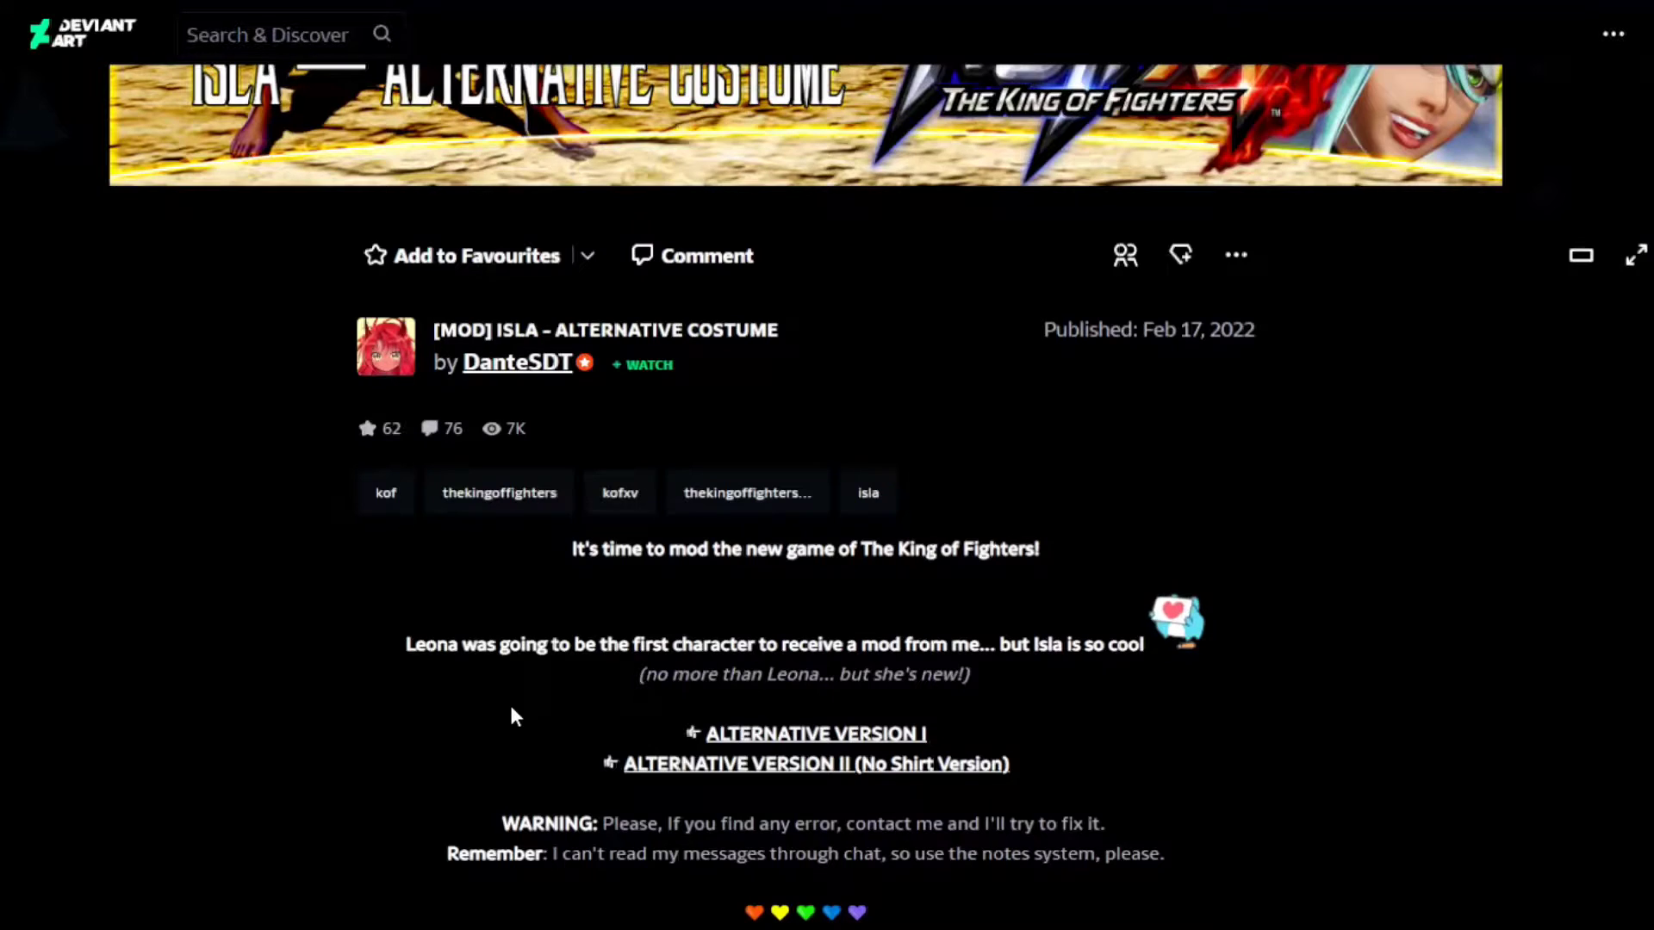
{"action": "scroll", "coordinate": [511, 708], "scroll_direction": "down", "scroll_amount": 2}
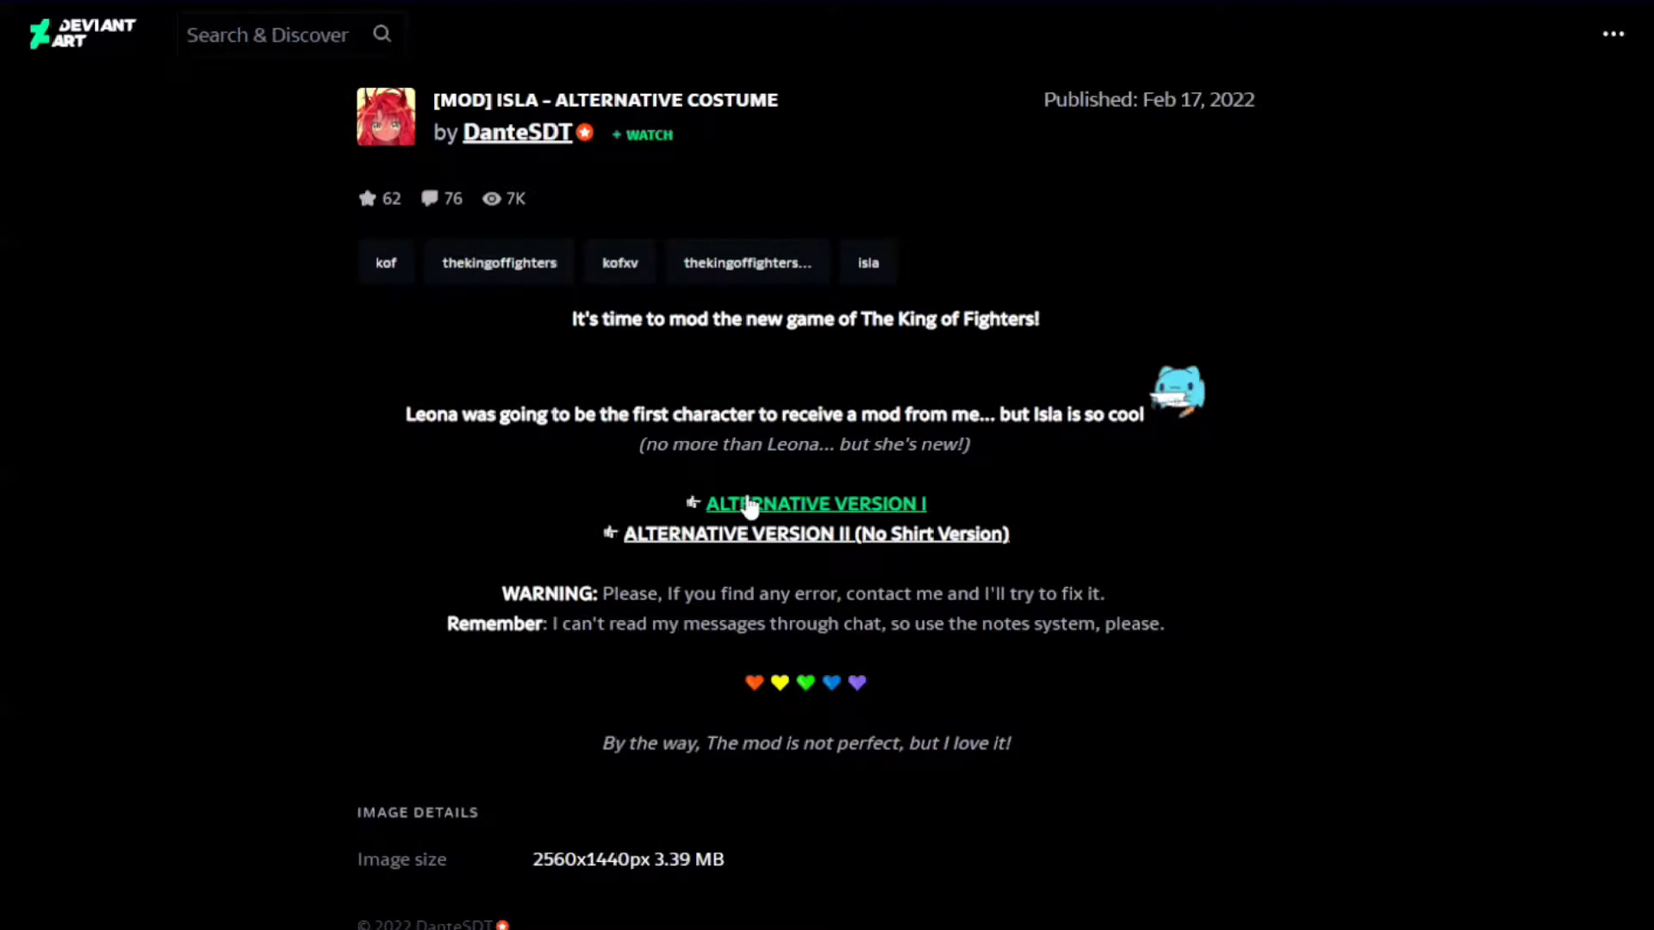
{"action": "scroll", "coordinate": [748, 506], "scroll_direction": "down", "scroll_amount": 1}
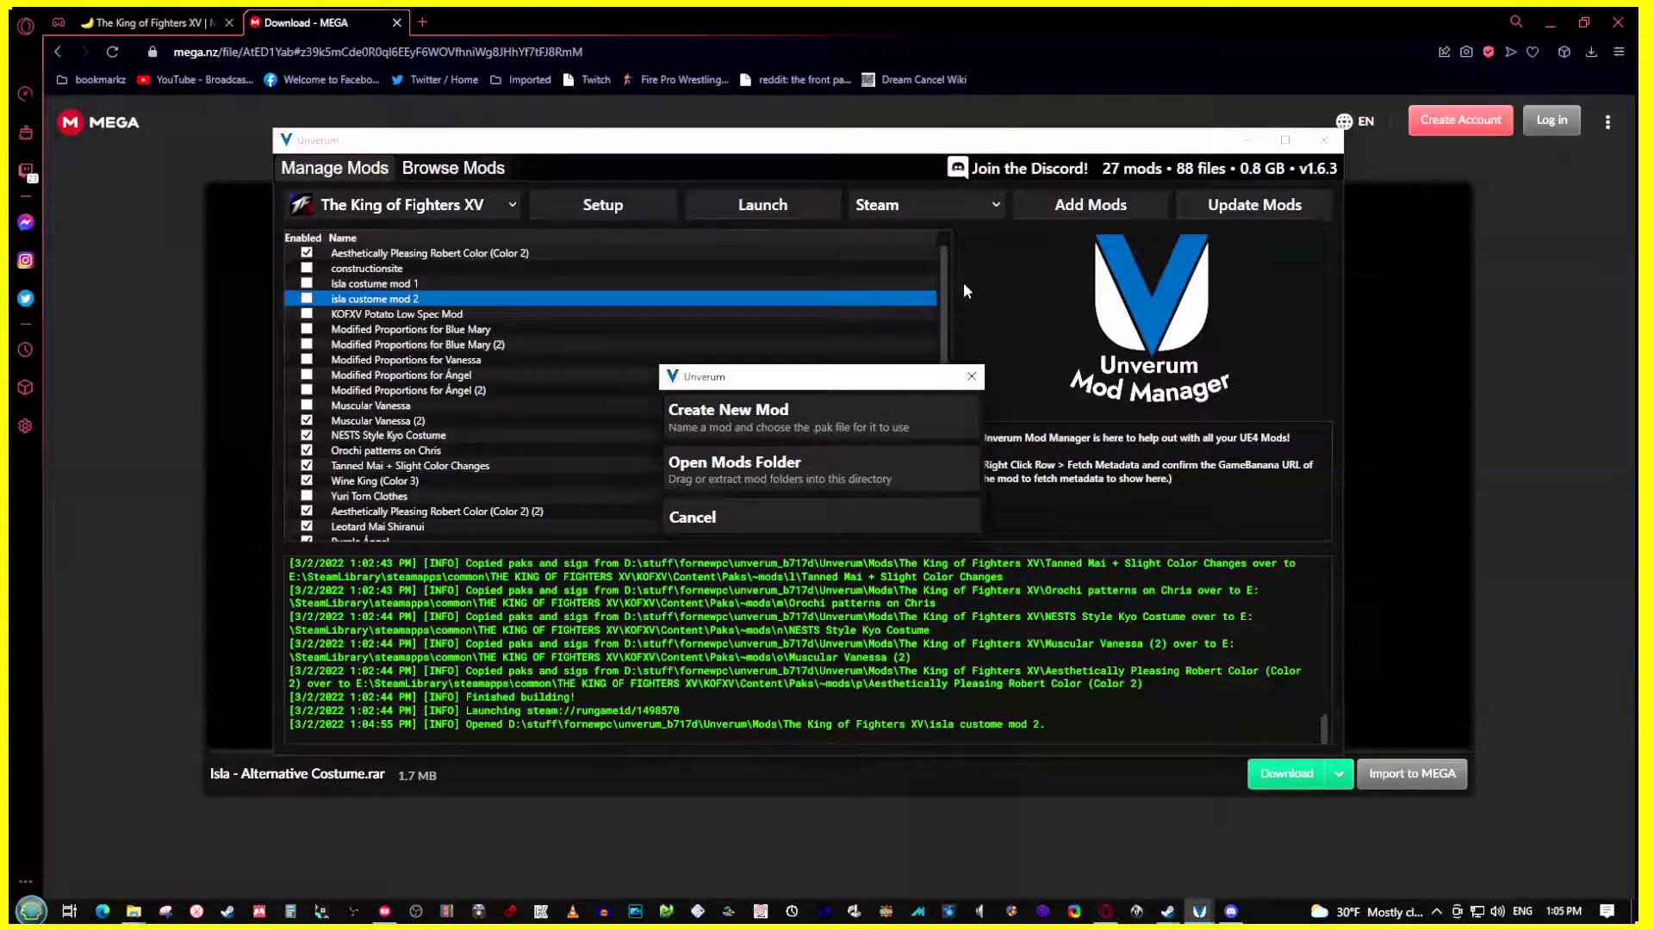
- Create a new mod named 'isla alt'
{"action": "left_click", "coordinate": [802, 424]}
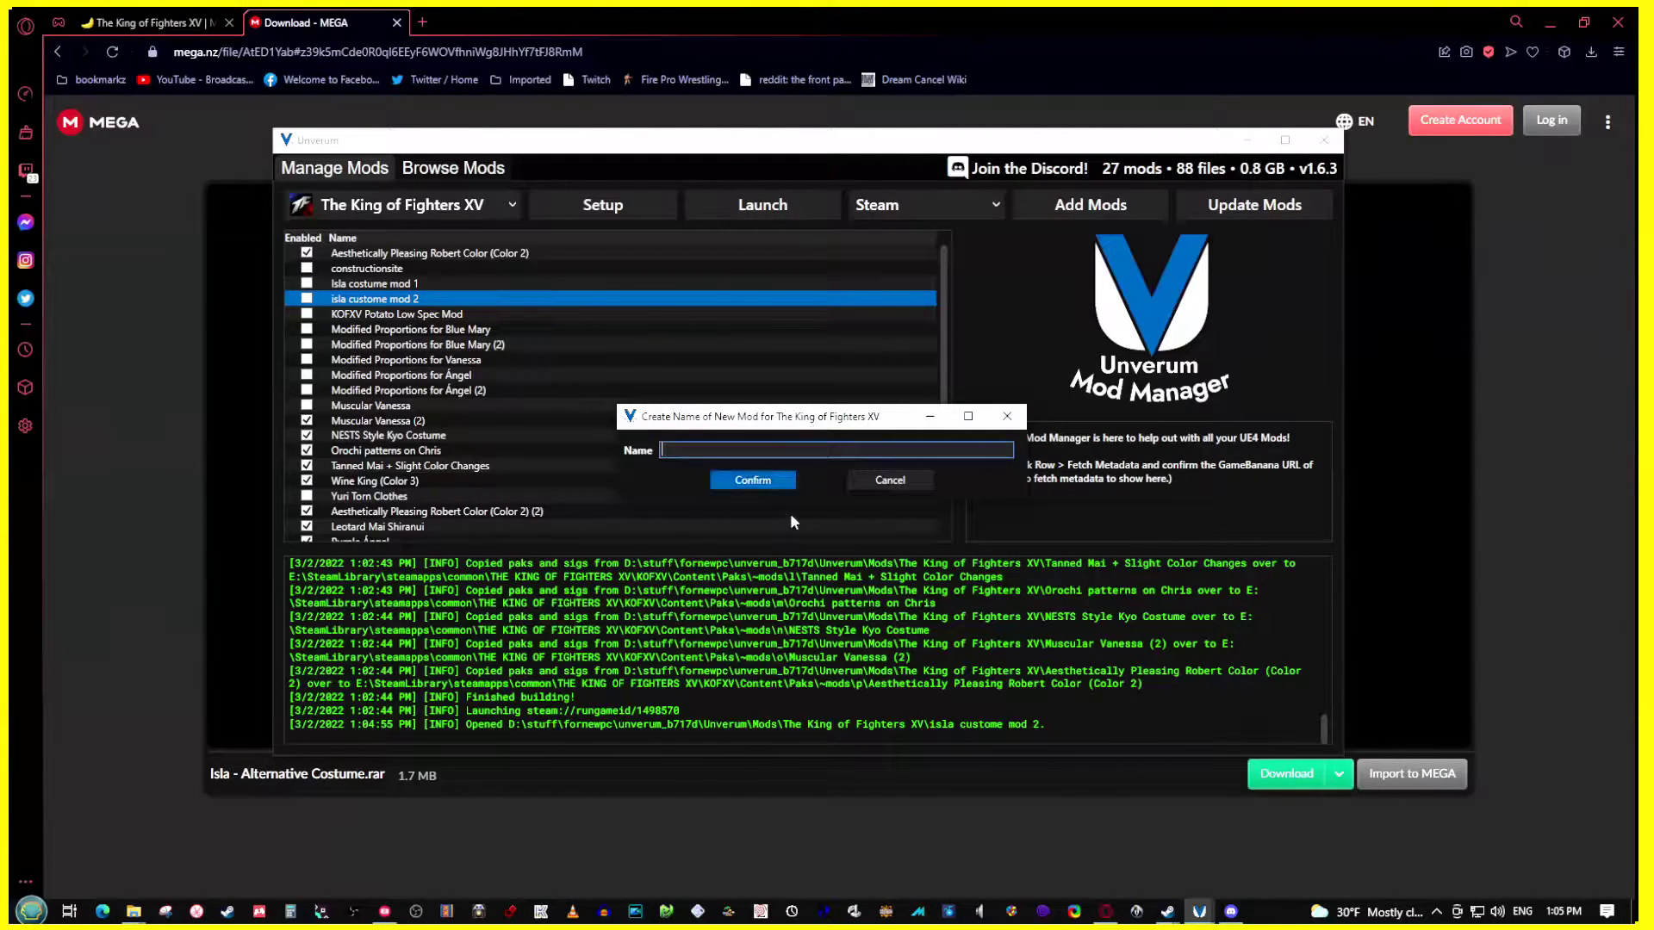
{"action": "type", "text": "iosa"}
{"action": "key", "text": "BackSpace"}
{"action": "key", "text": "BackSpace"}
{"action": "left_click", "coordinate": [781, 481]}
- Add KofIslaAlternative.pak from the Isla - Alternative Costume folder and enable isla custome mod 2
{"action": "left_click", "coordinate": [982, 558]}
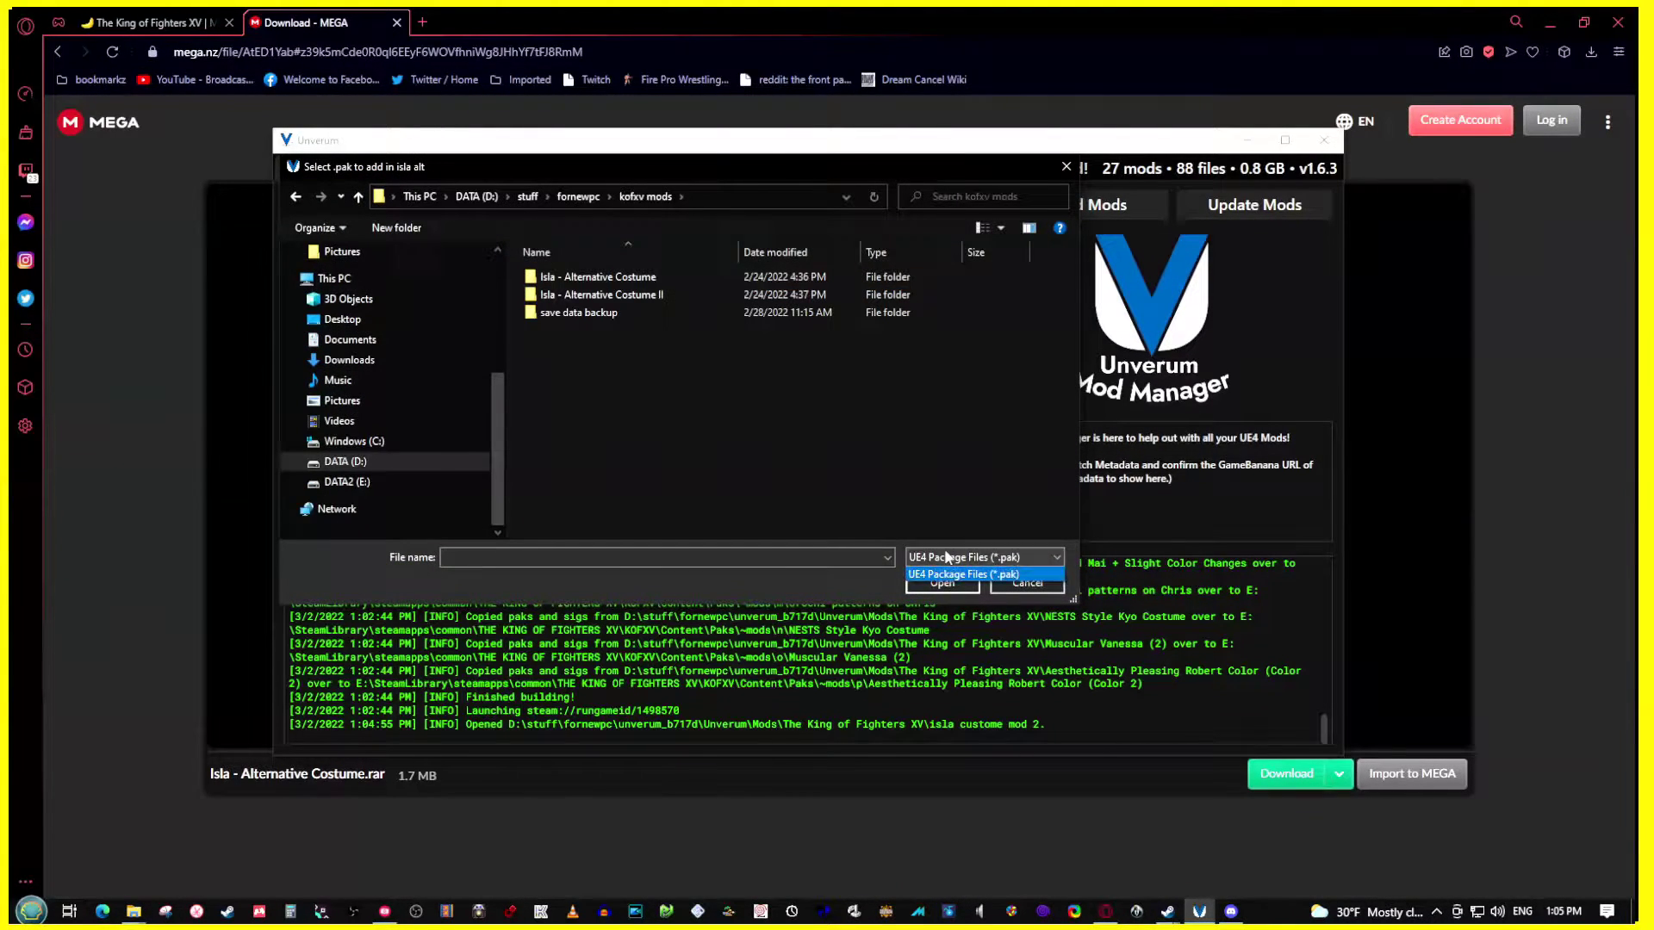
{"action": "left_click", "coordinate": [982, 575]}
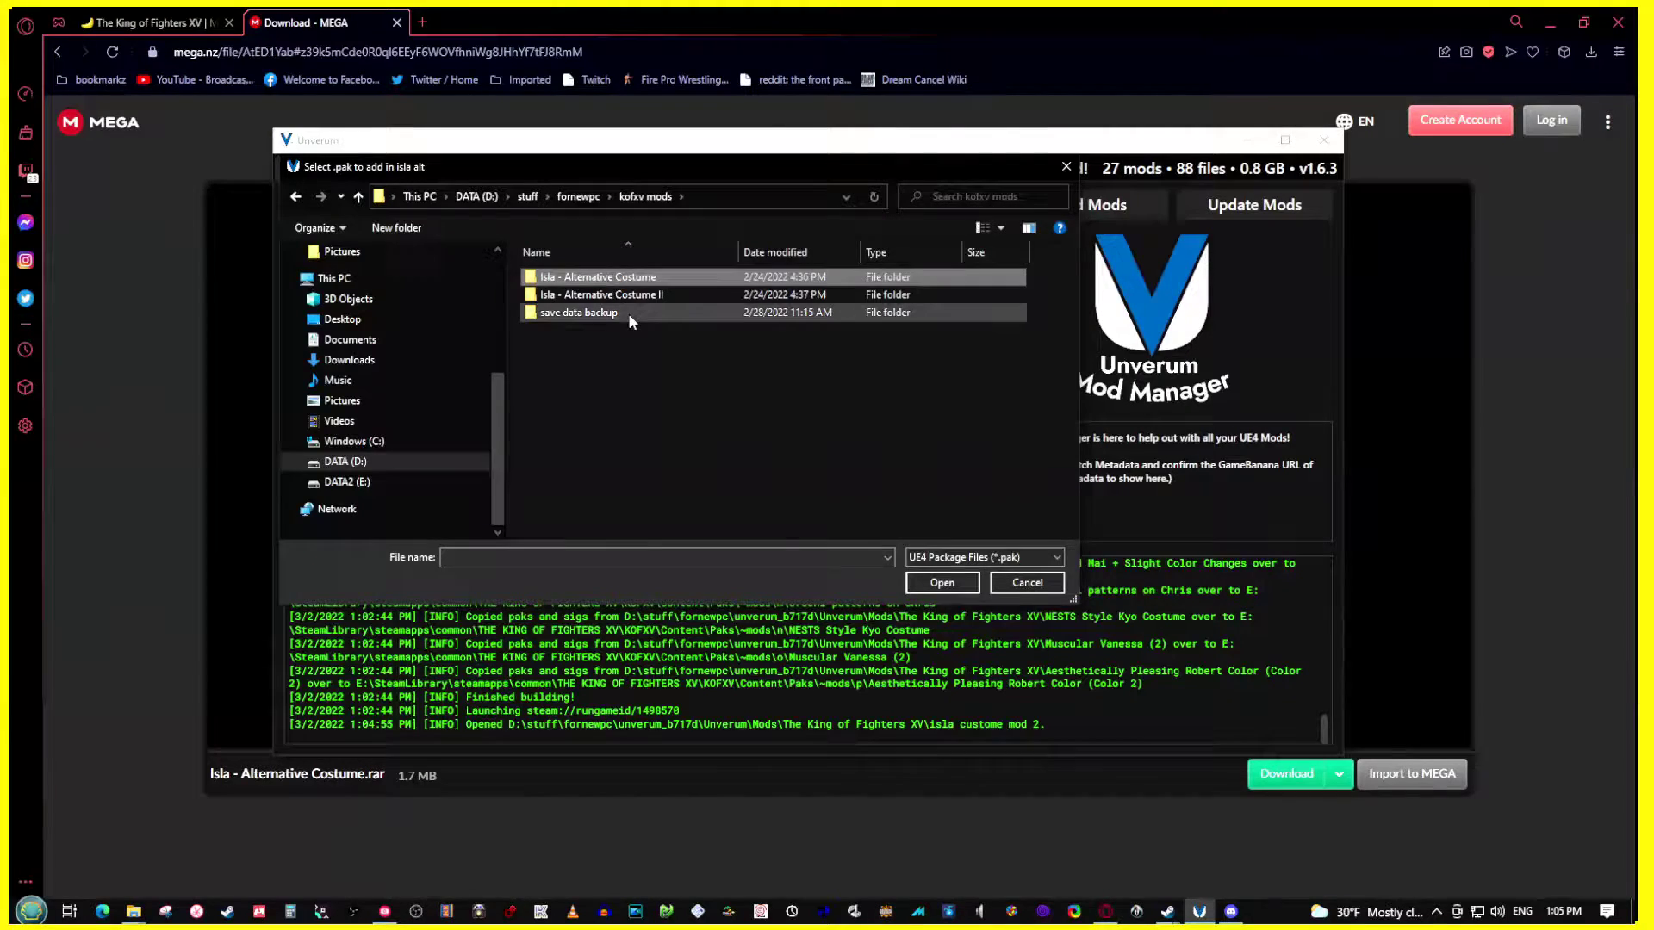
{"action": "double_click", "coordinate": [625, 276]}
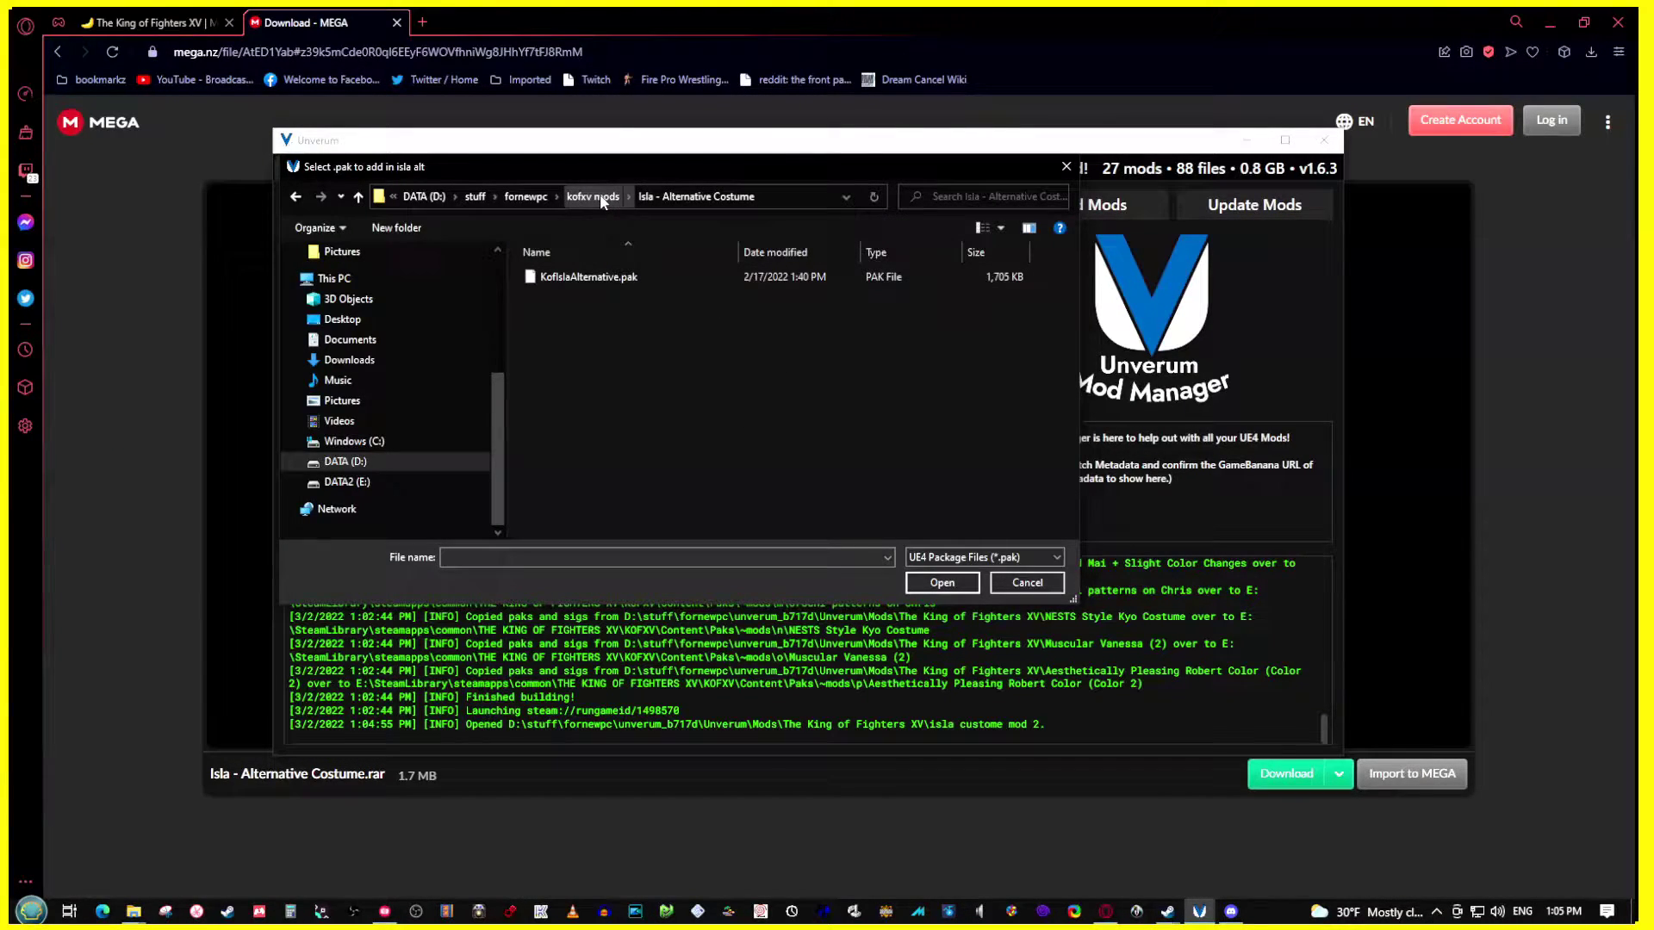
{"action": "left_click", "coordinate": [570, 283]}
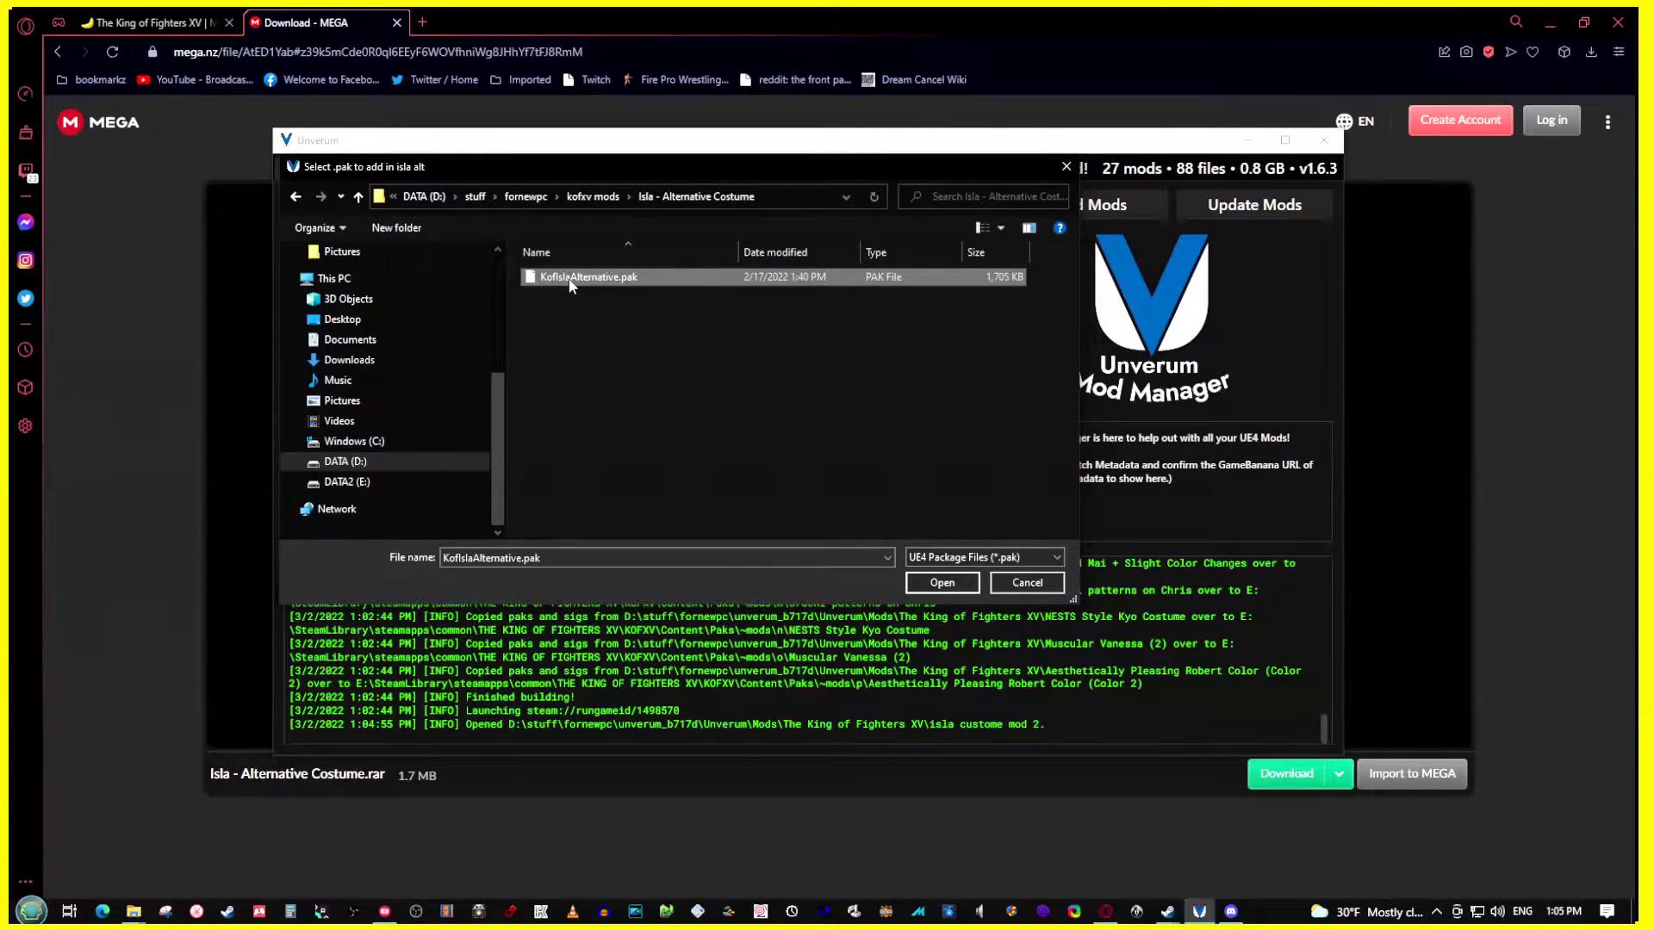
{"action": "double_click", "coordinate": [568, 278]}
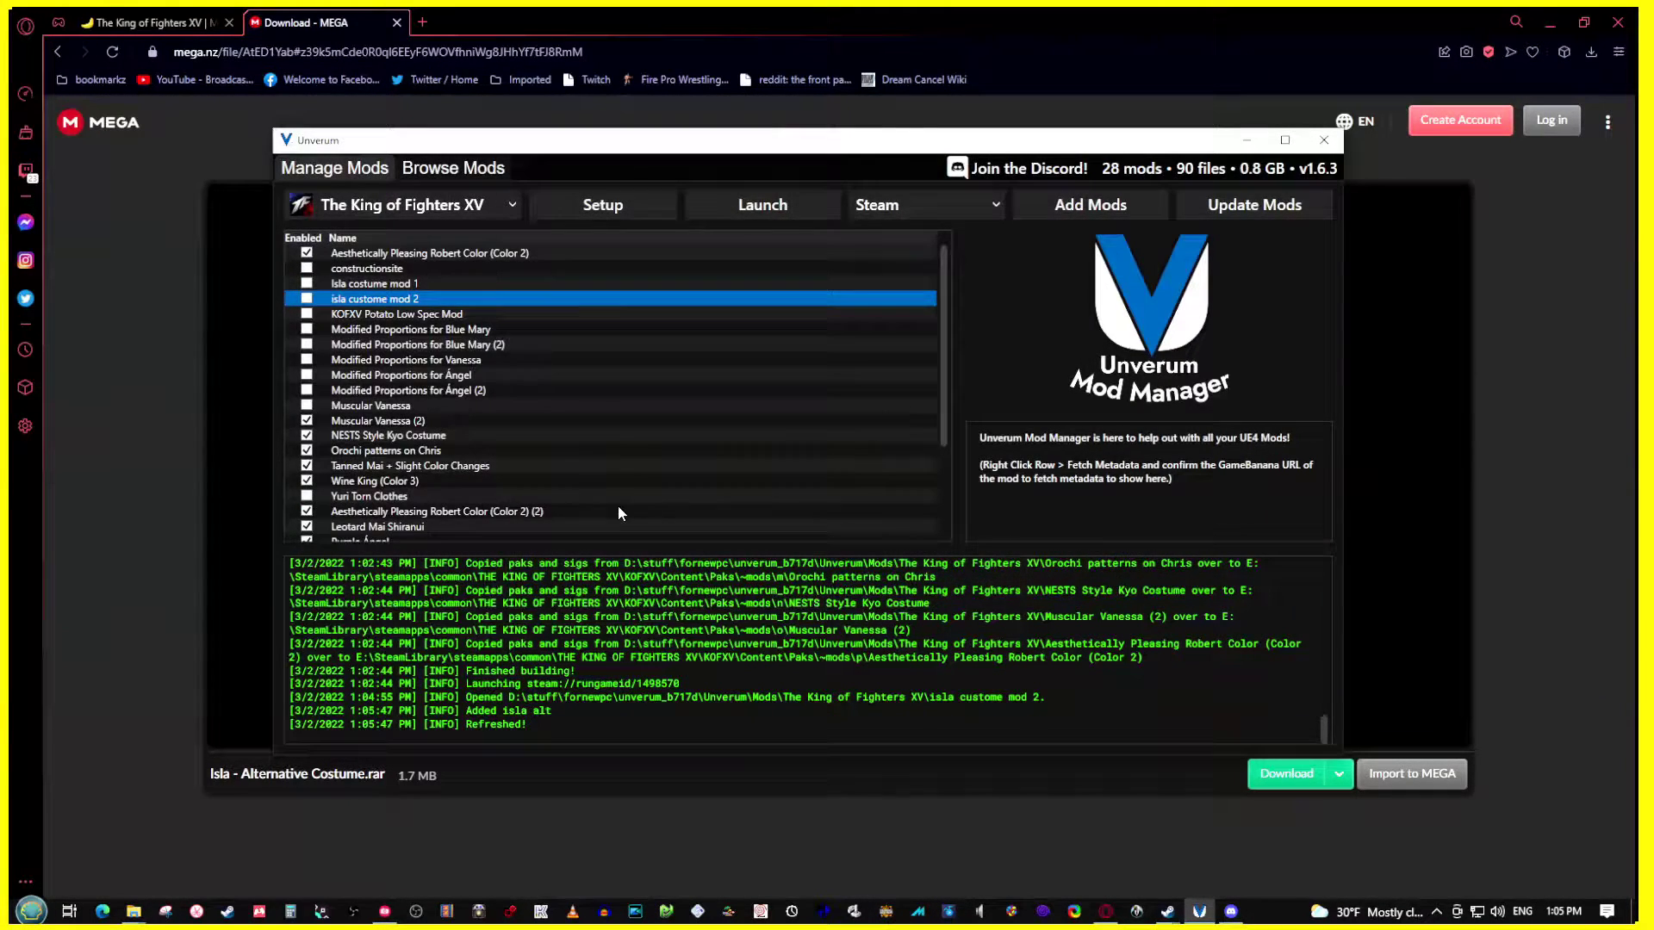
{"action": "key", "text": "space"}
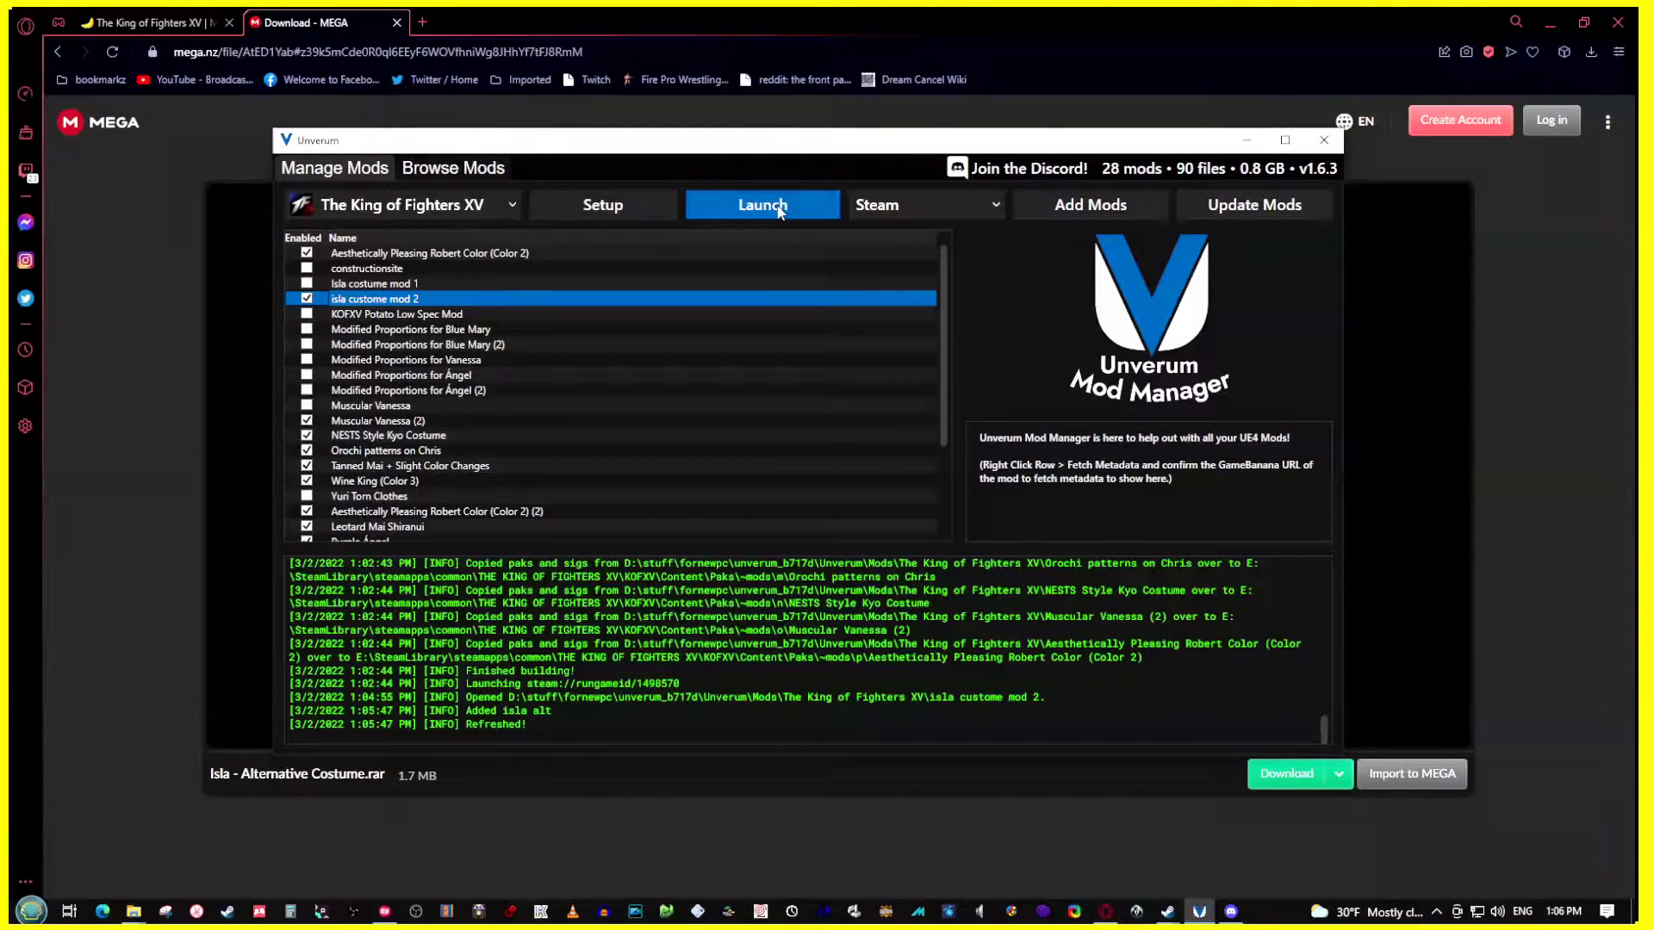
- Launch KOF XV with the Isla mods and have Player 1 Isla crouch and attack to show the costume
{"action": "left_click", "coordinate": [780, 212]}
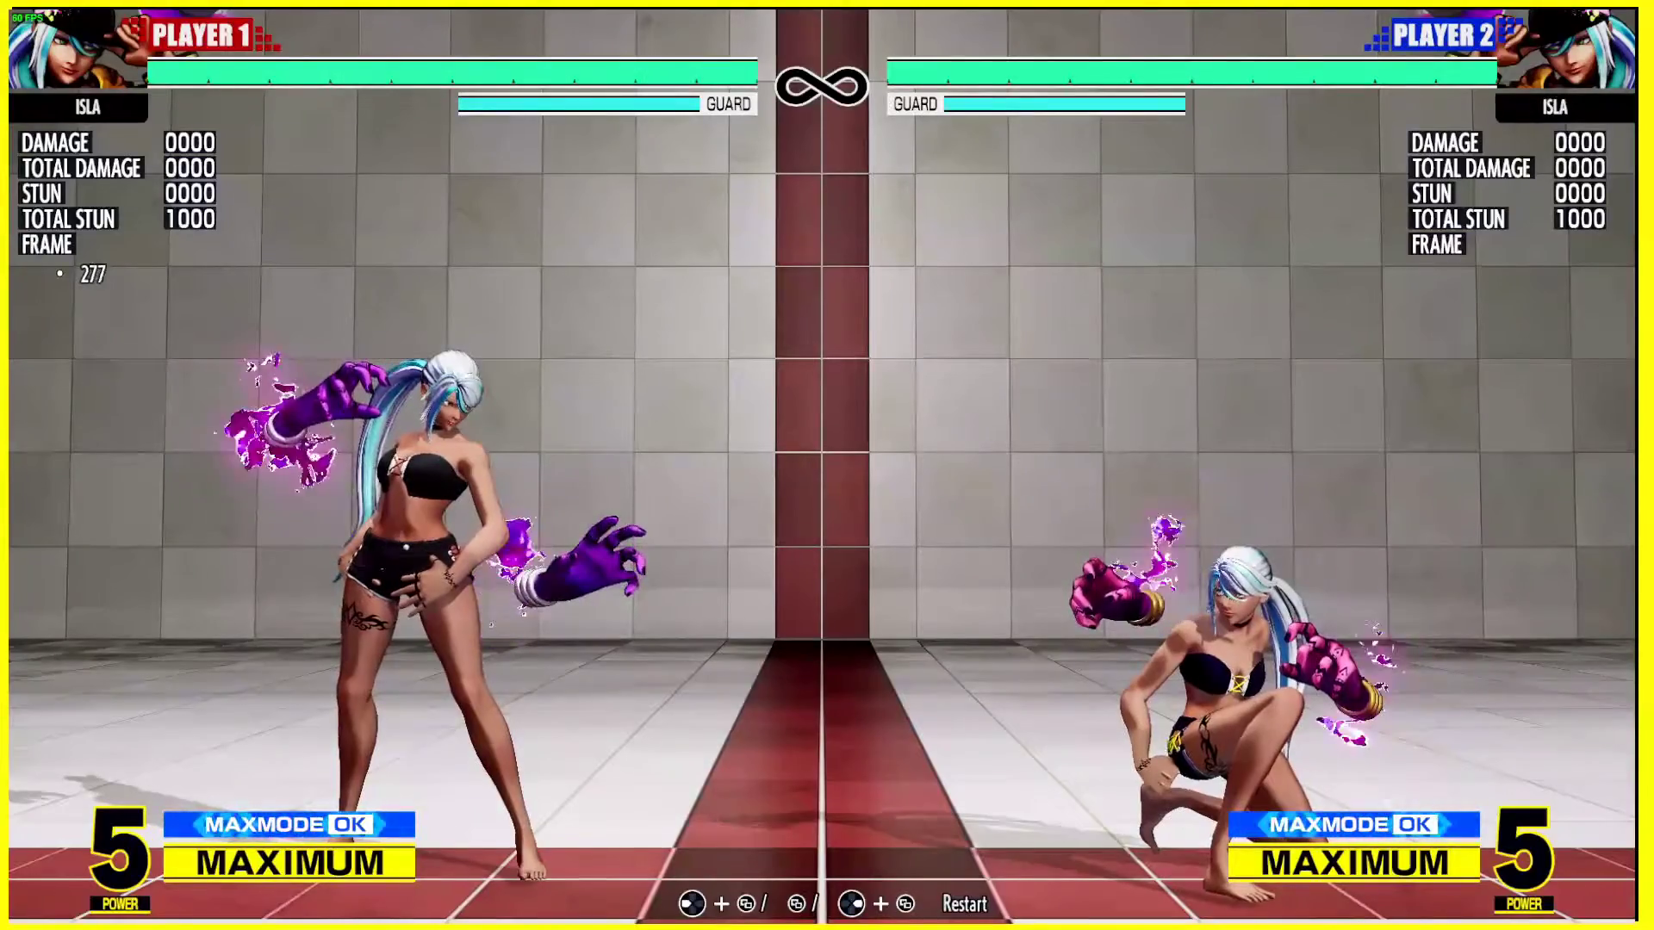
{"action": "key", "text": "Down"}
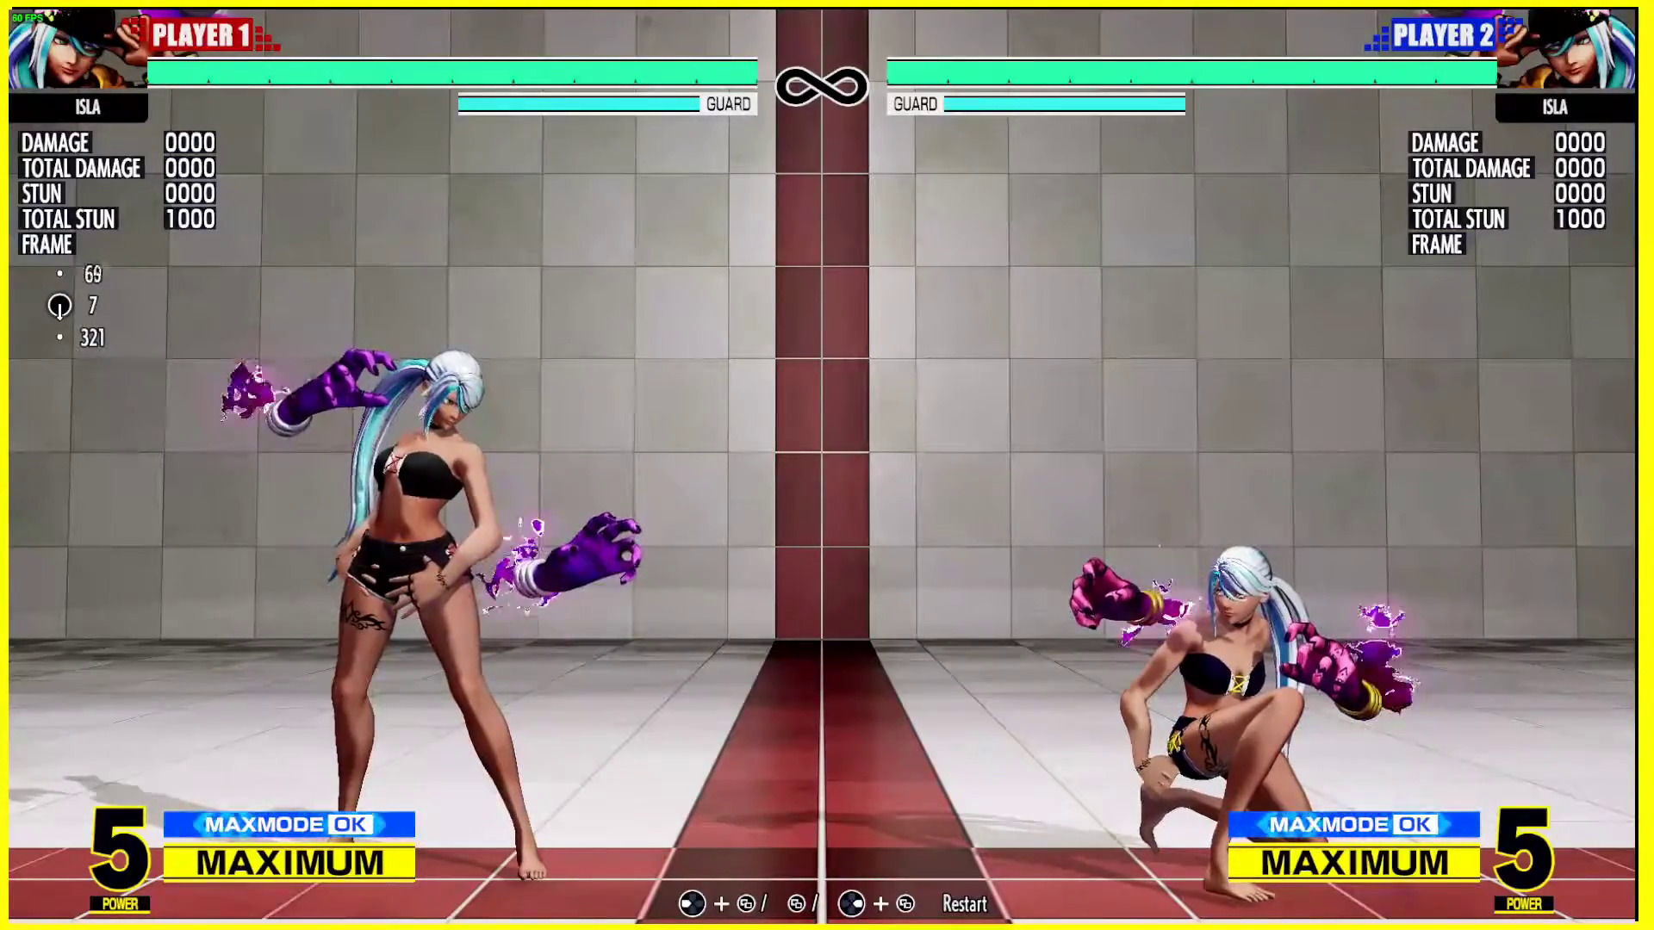
{"action": "key", "text": "k"}
{"action": "key", "text": "k"}
{"action": "key", "text": "k"}
{"action": "key", "text": "i"}
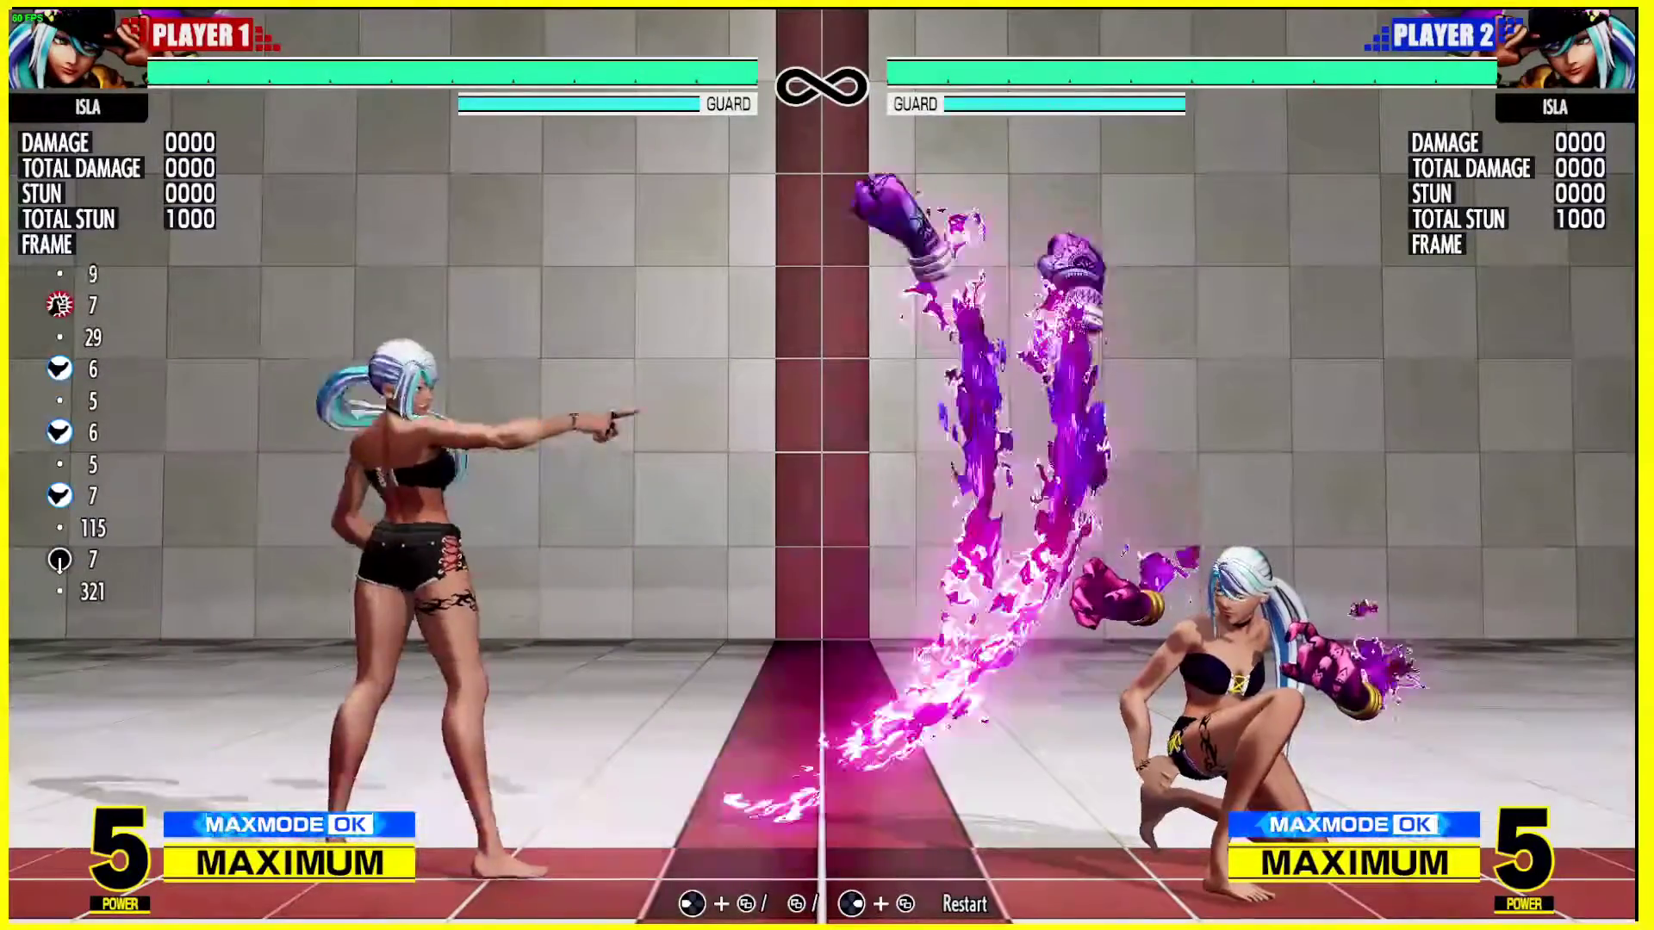
{"action": "key", "text": "i"}
{"action": "key", "text": "u"}
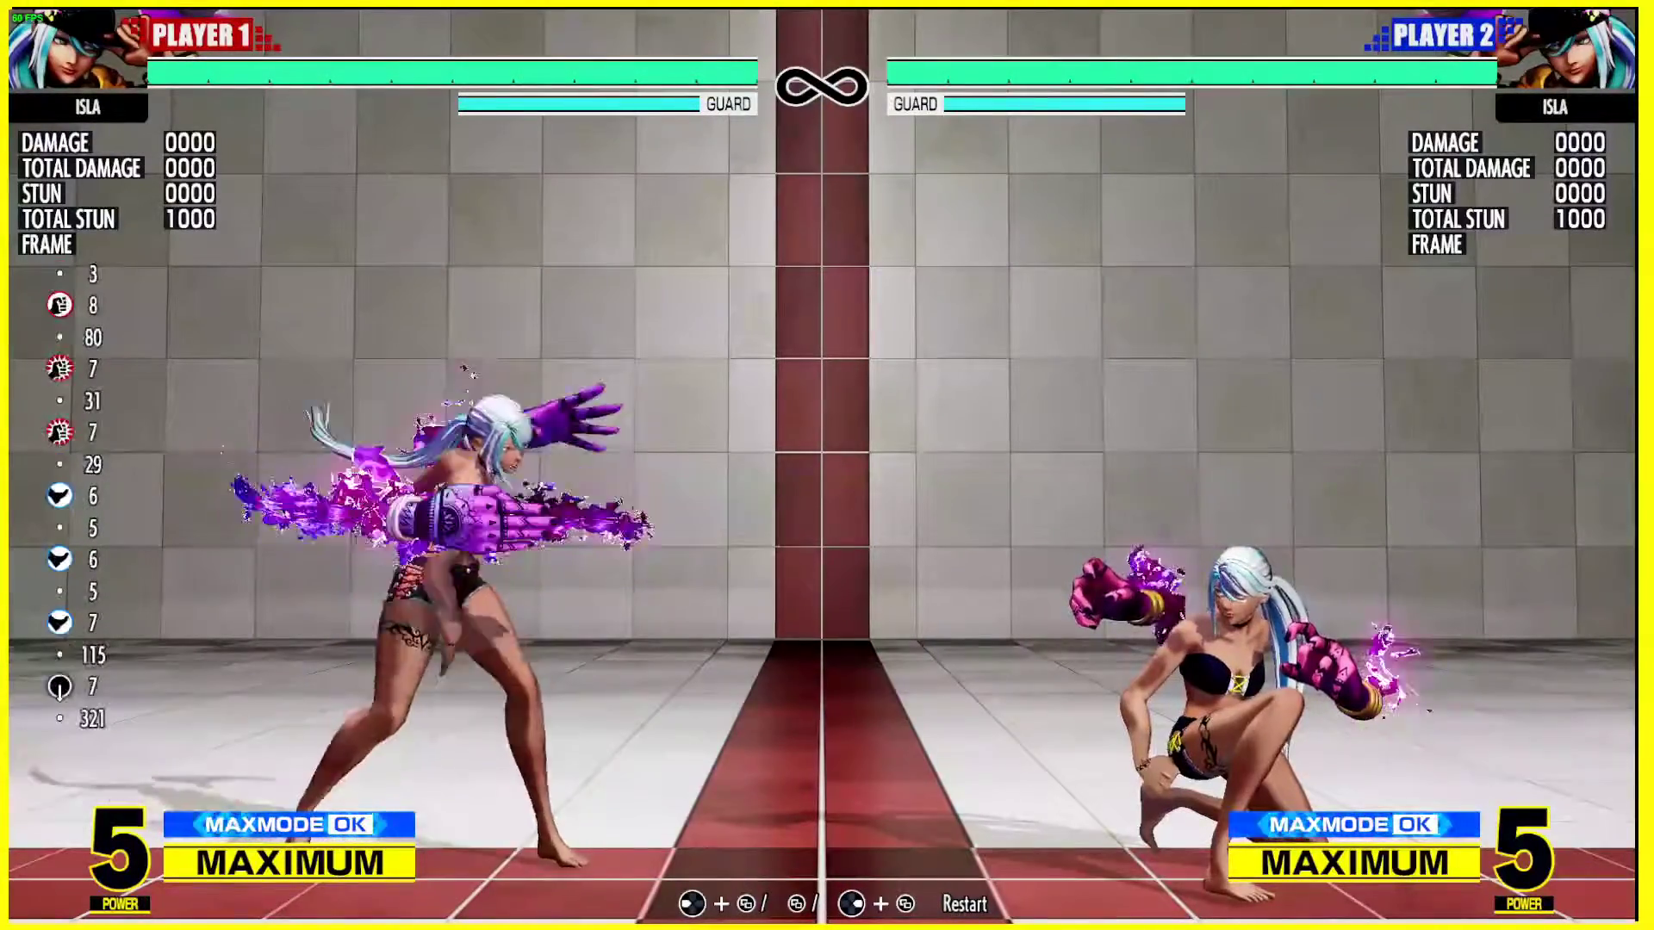
{"action": "key", "text": "u"}
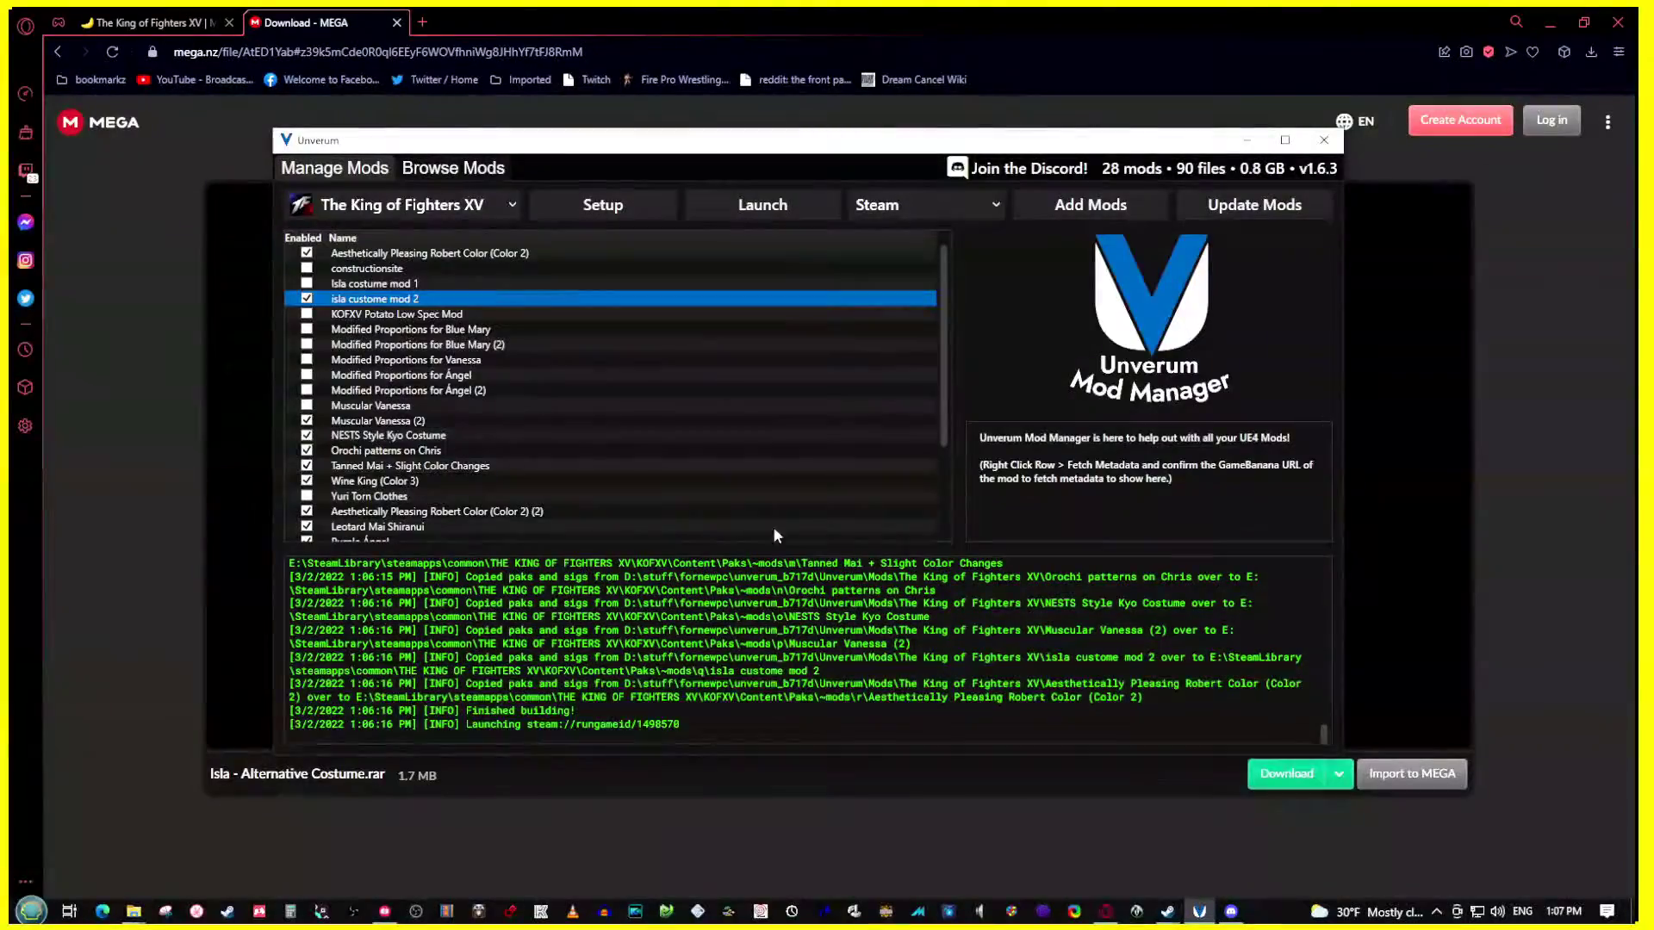